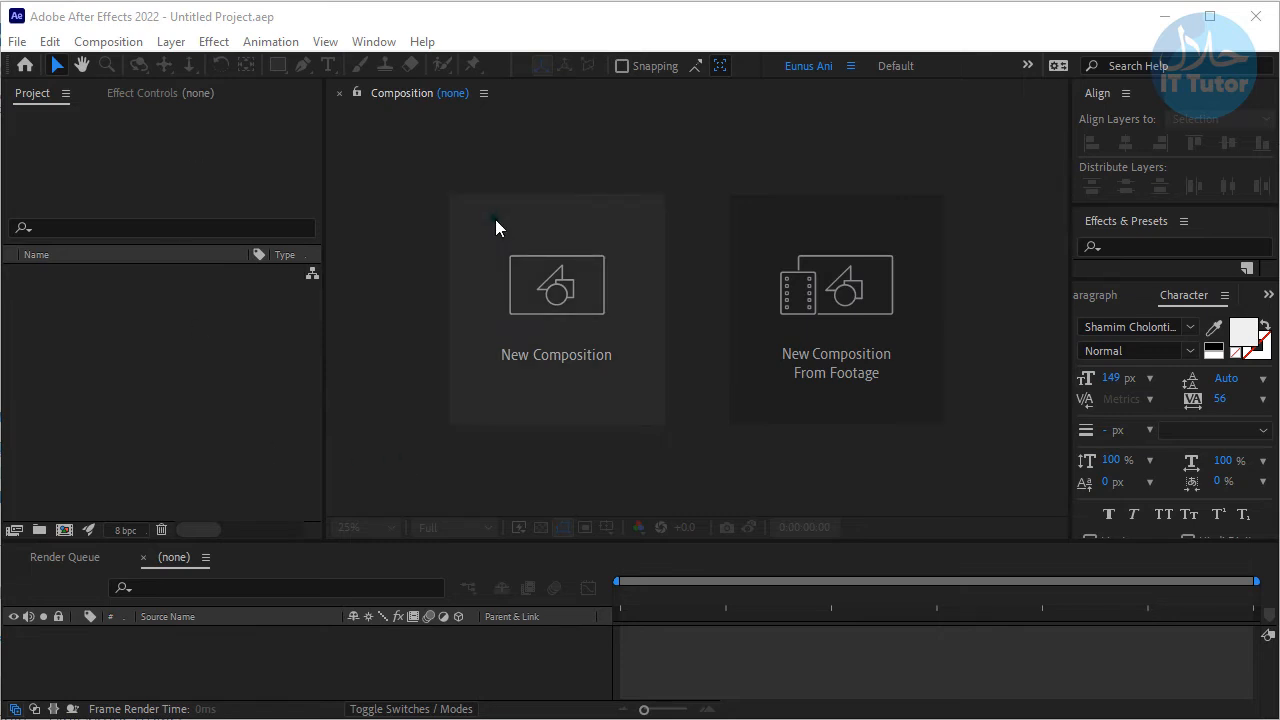
Create a composition named Render with the HDTV 1080 25 preset and a 10-second duration
click(586, 296)
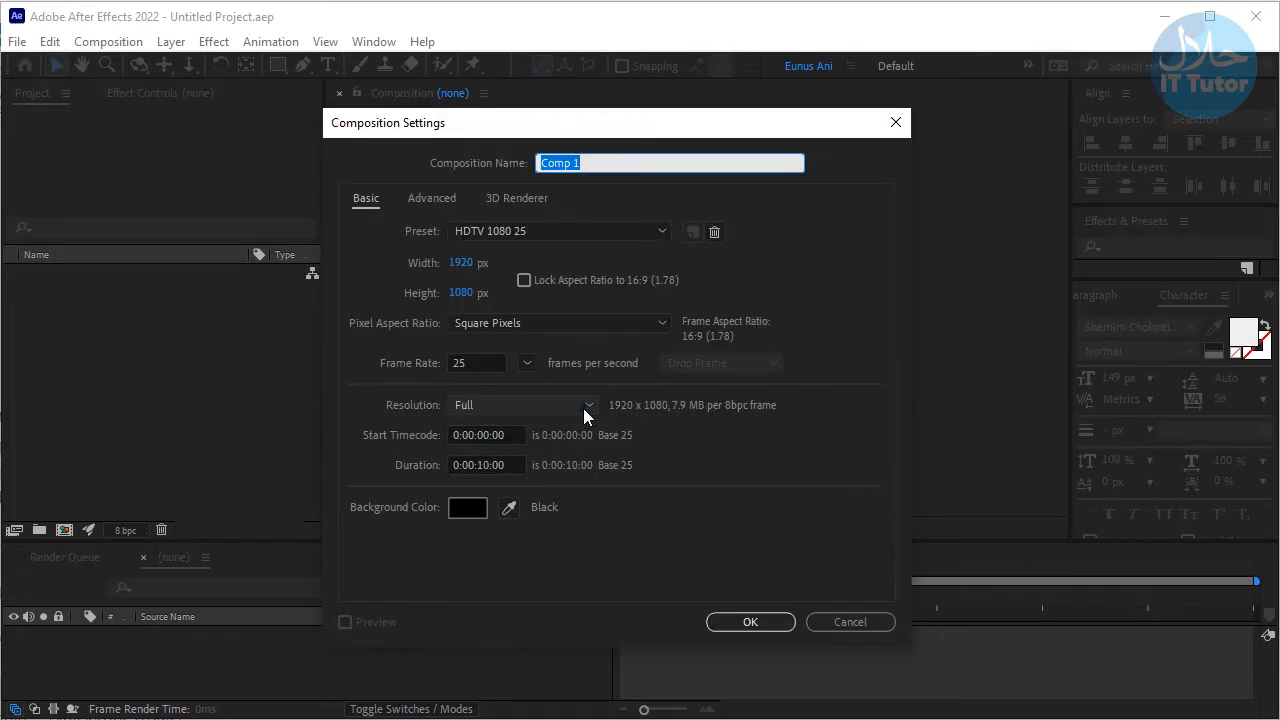
drag(486, 135, 510, 134)
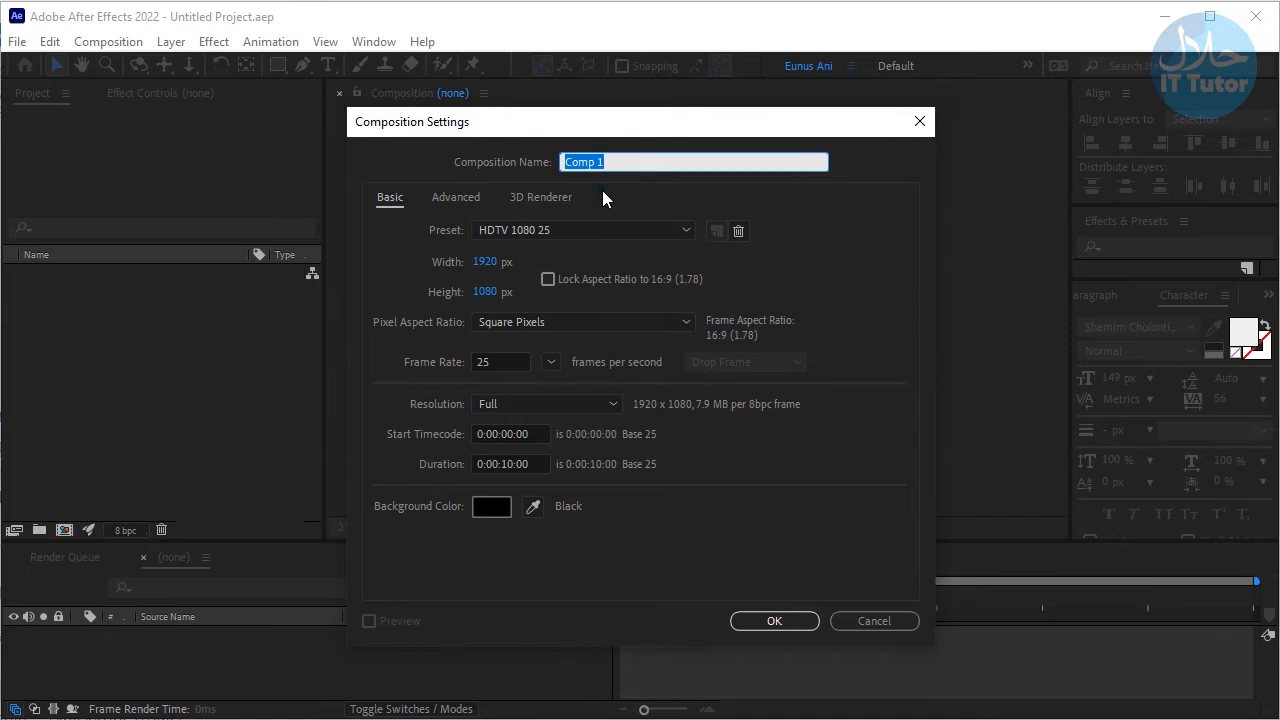
click(626, 165)
drag(628, 163, 480, 162)
text(Render)
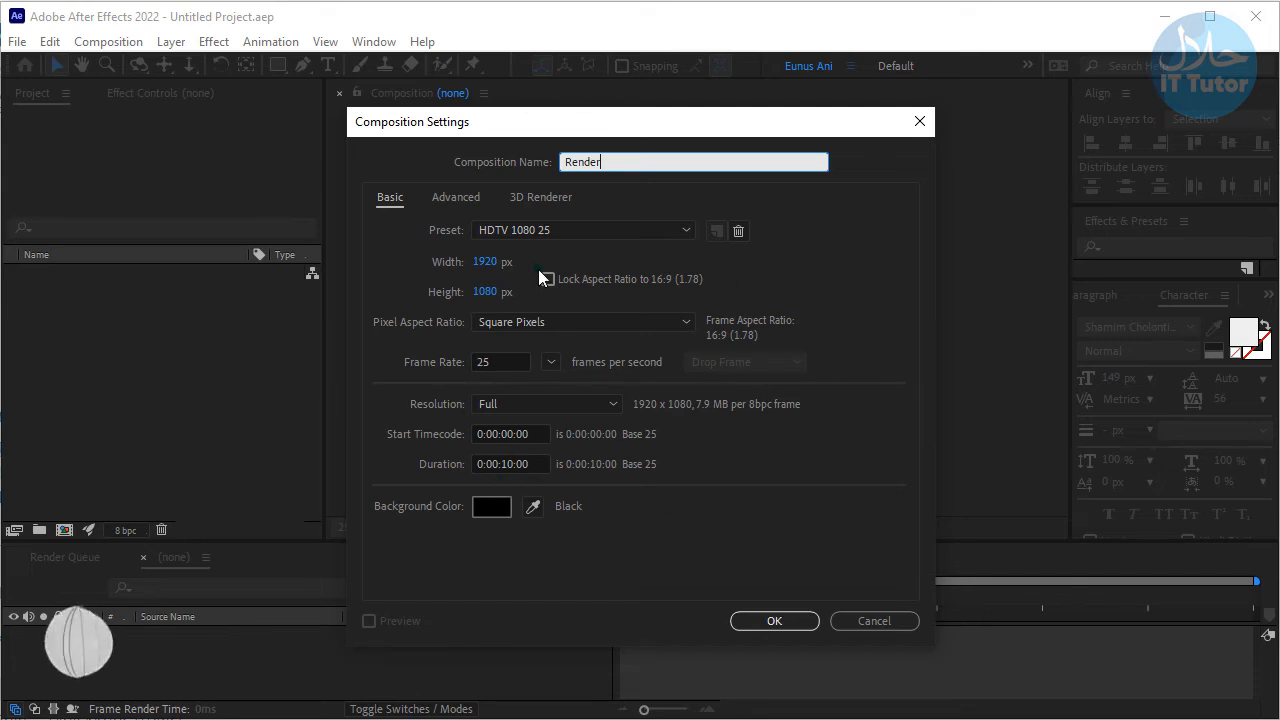
click(803, 624)
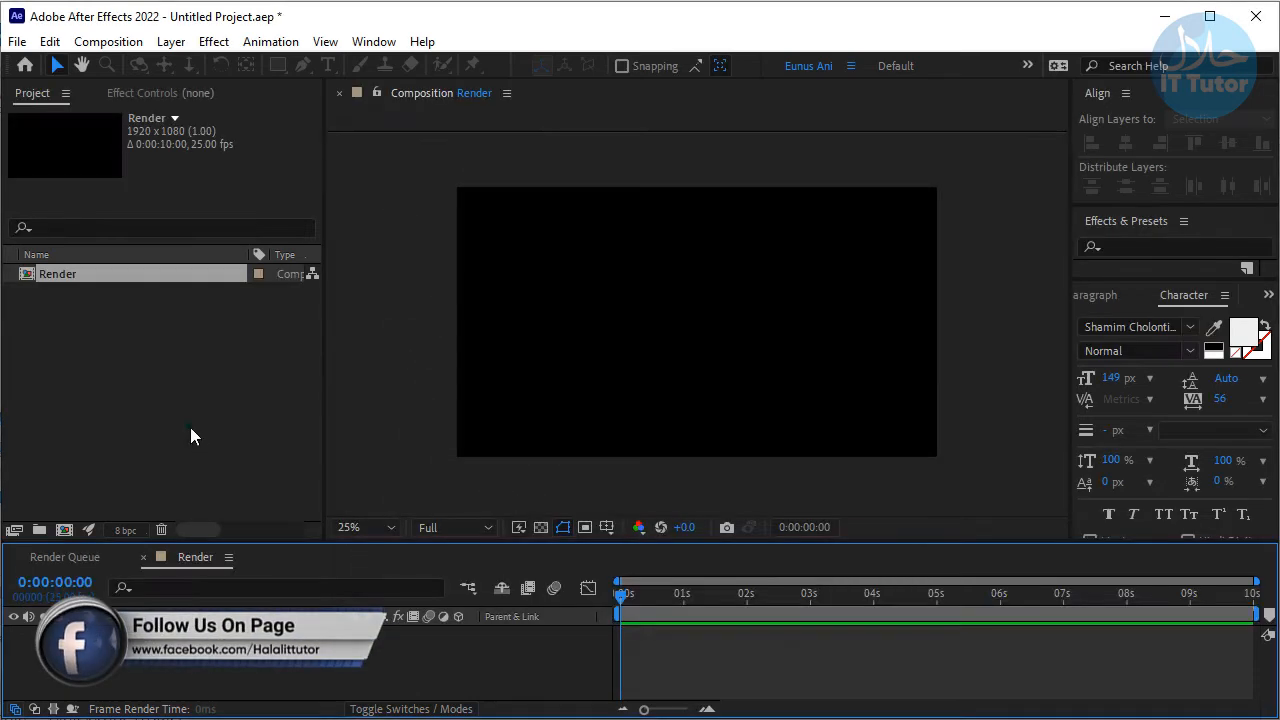
Create a second composition named Text, 1200 px wide and 180 px high
click(129, 381)
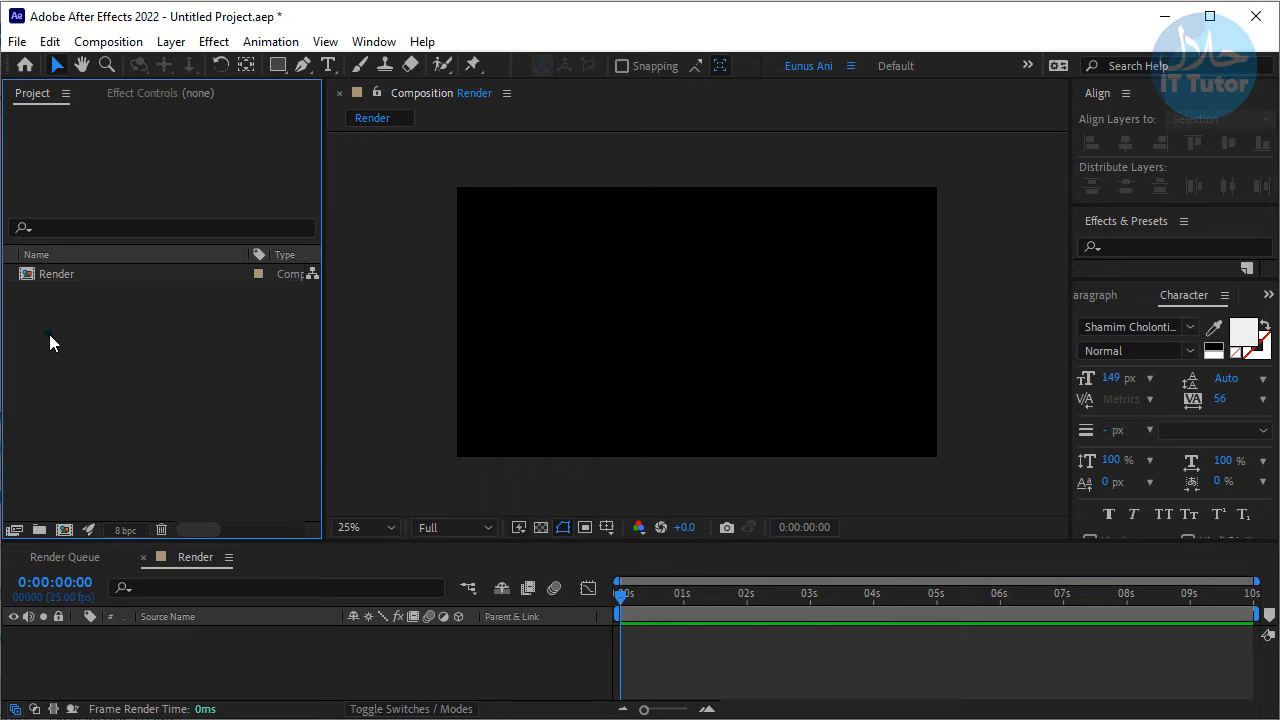
right_click(123, 309)
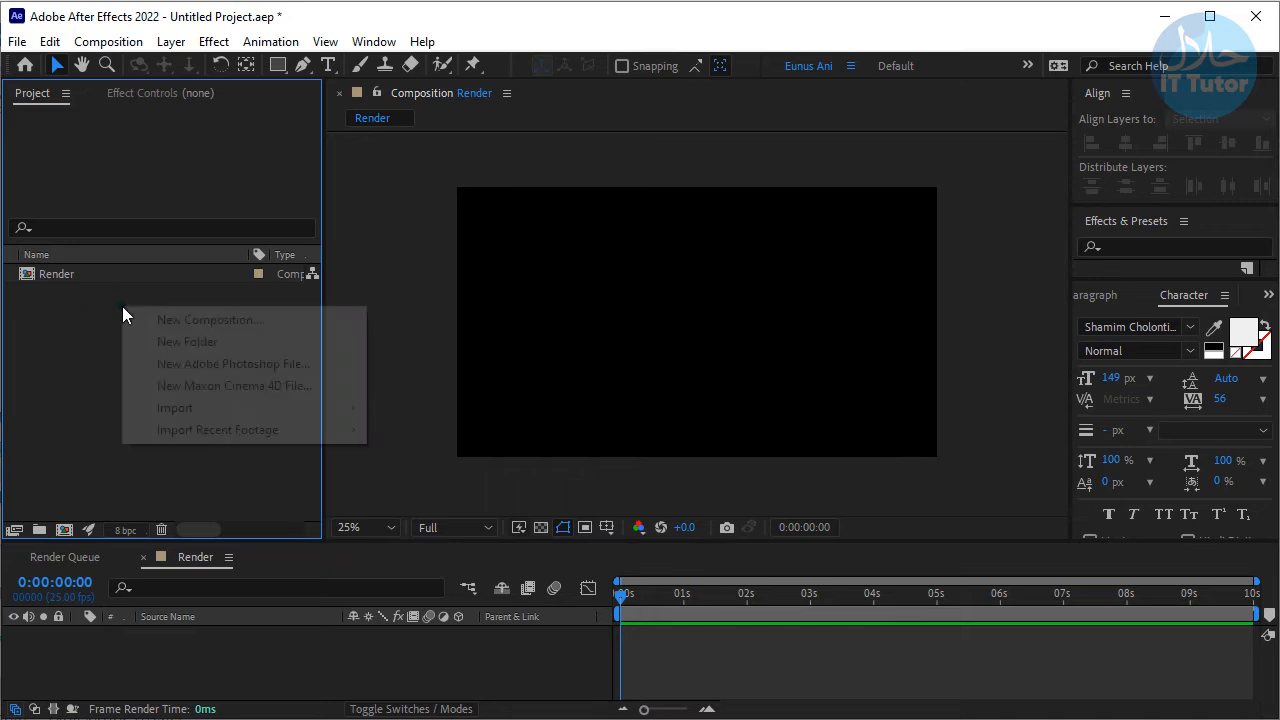
click(223, 320)
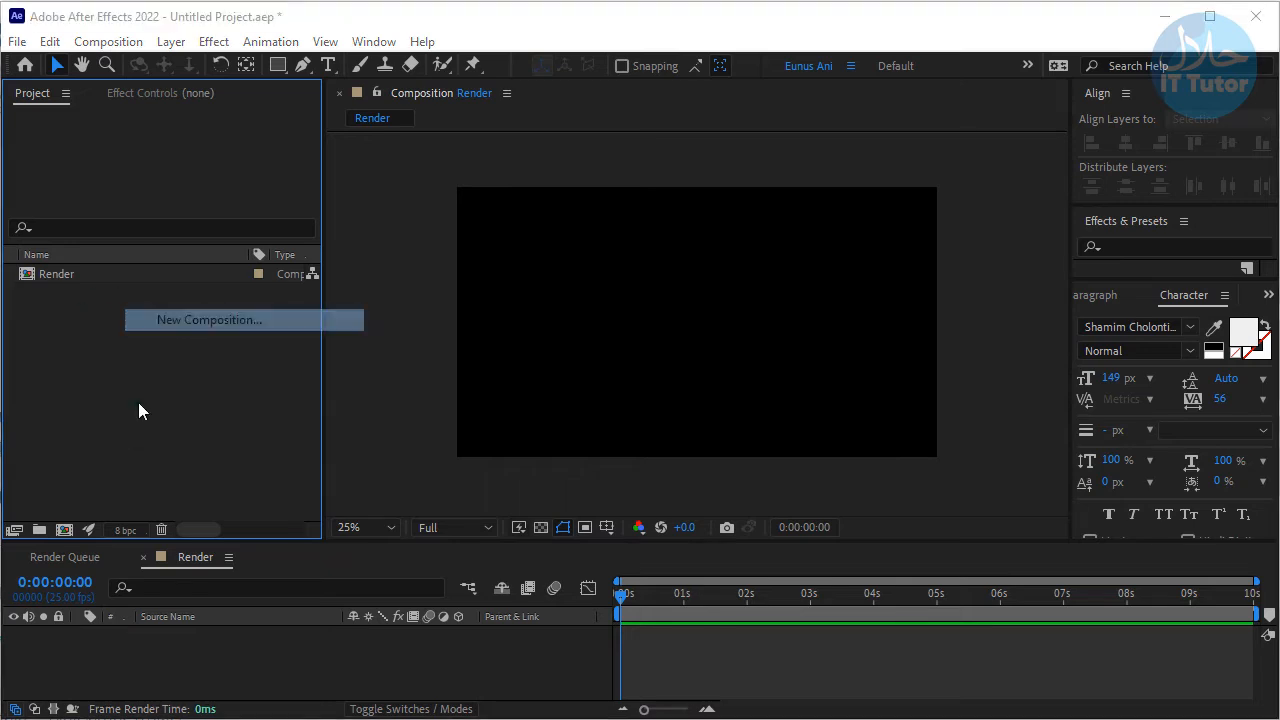
drag(653, 128, 789, 129)
text(Text)
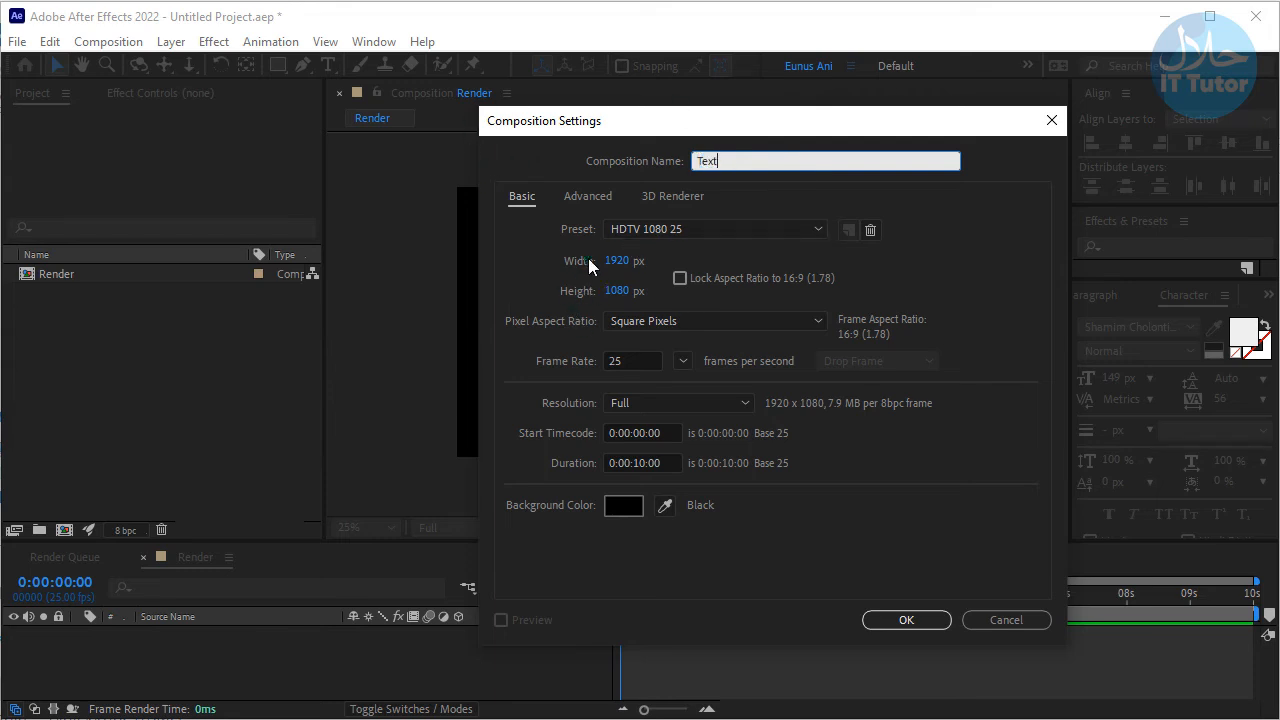
click(617, 261)
text(1200)
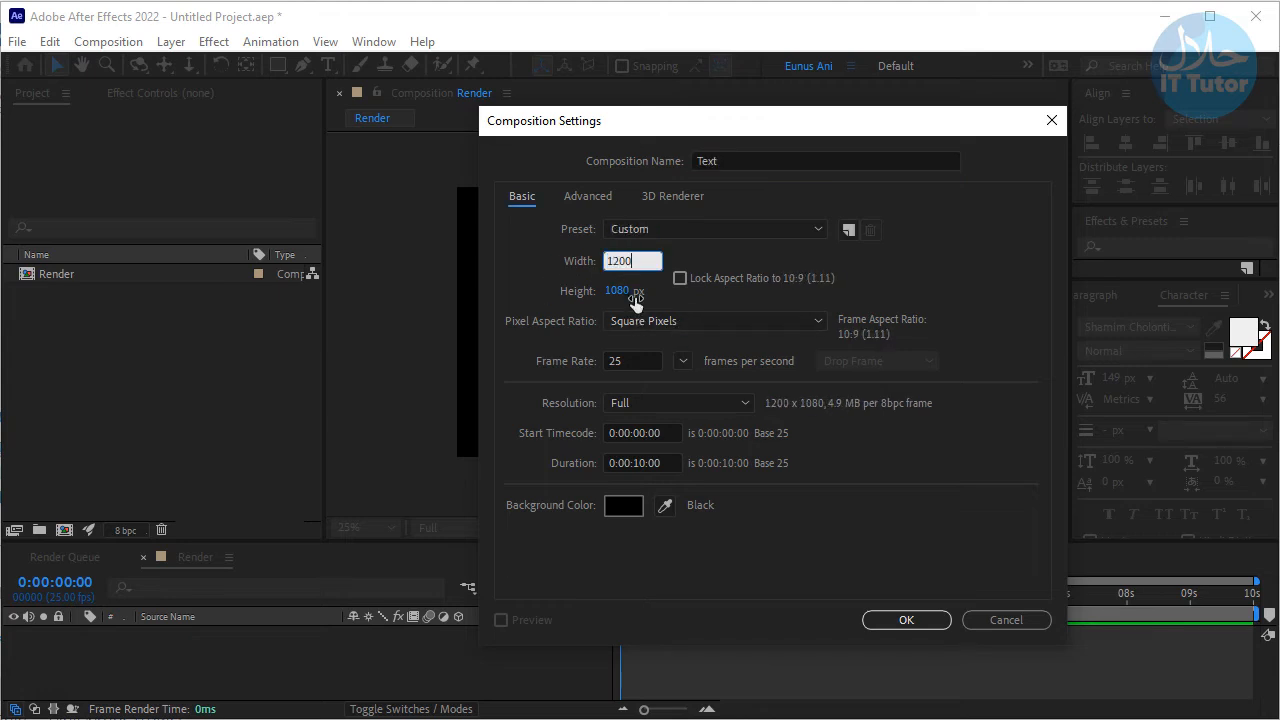
text(1802)
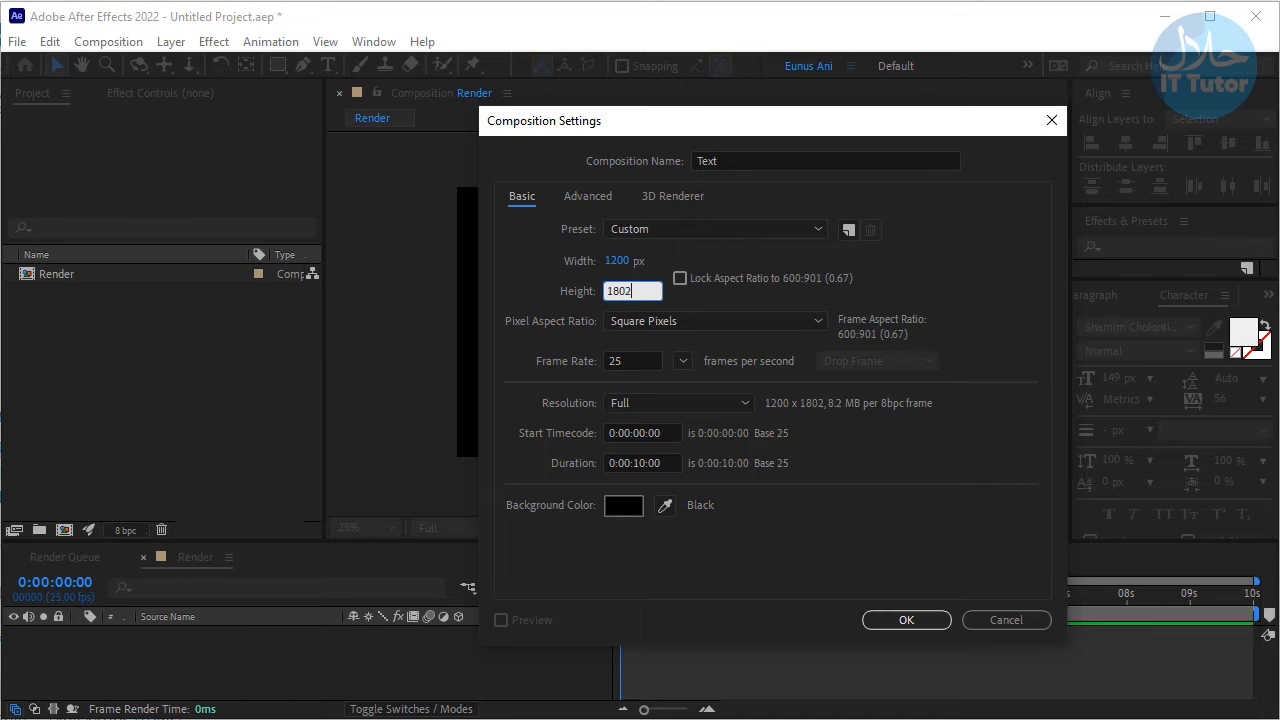
key(BackSpace)
click(923, 622)
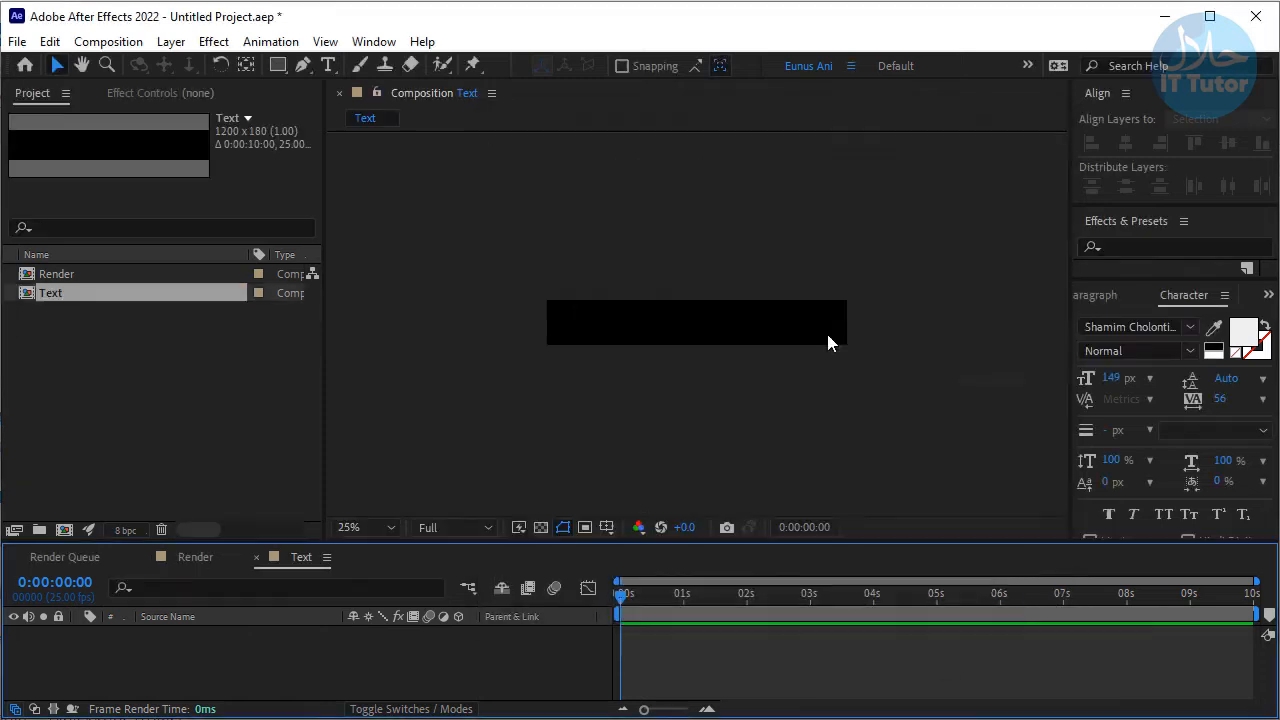
Choose Monument Extended Regular as the font for the Type tool
scroll(775, 347, down, 6)
scroll(775, 351, up, 8)
scroll(772, 350, down, 2)
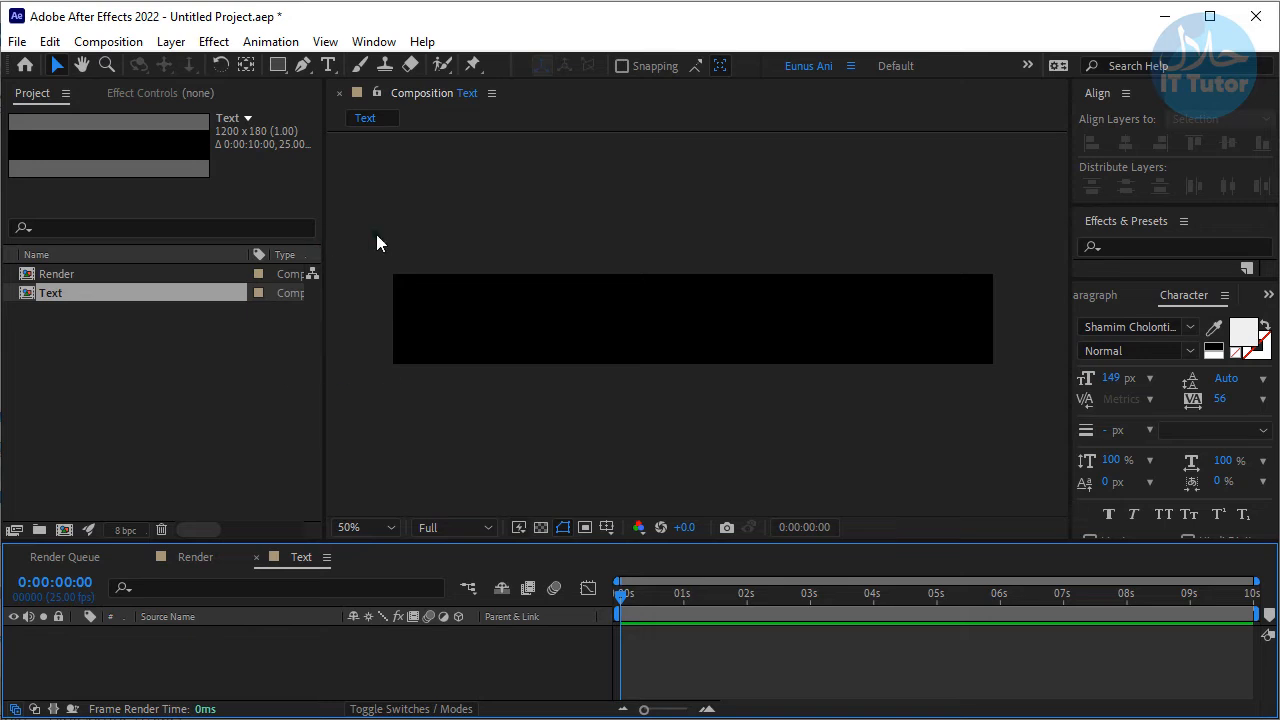
click(331, 70)
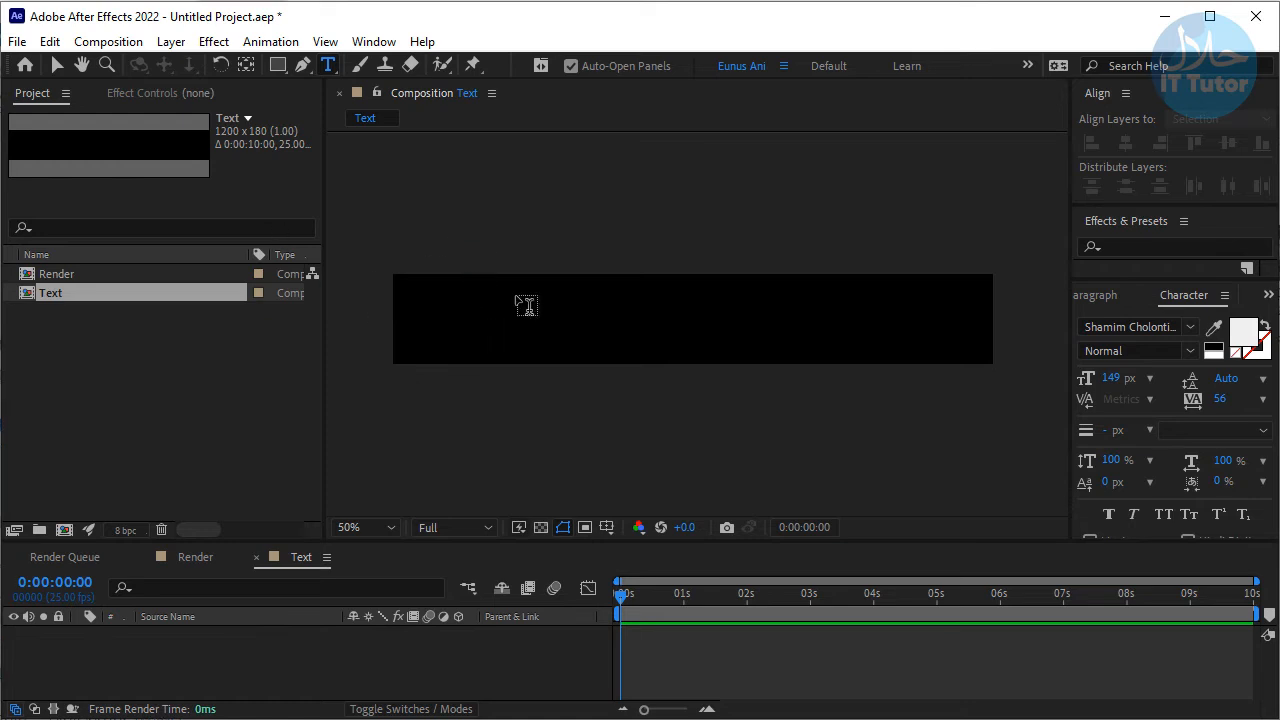
click(1150, 329)
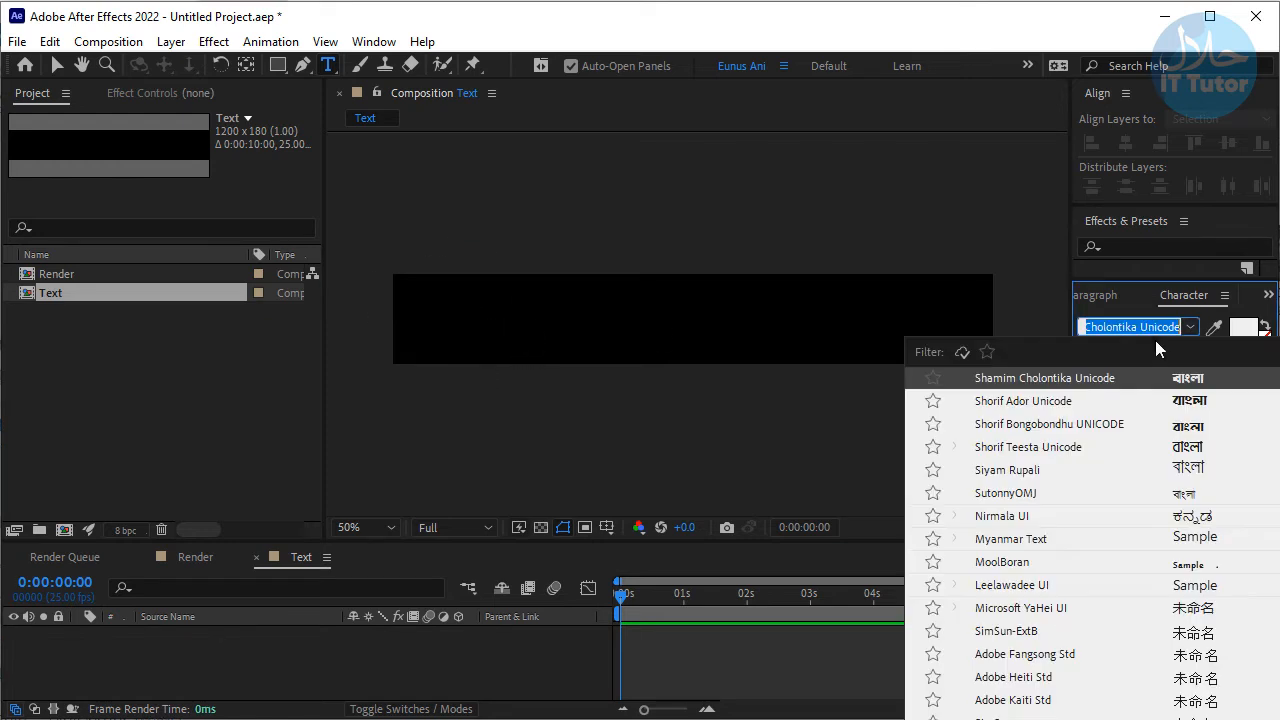
text(mon)
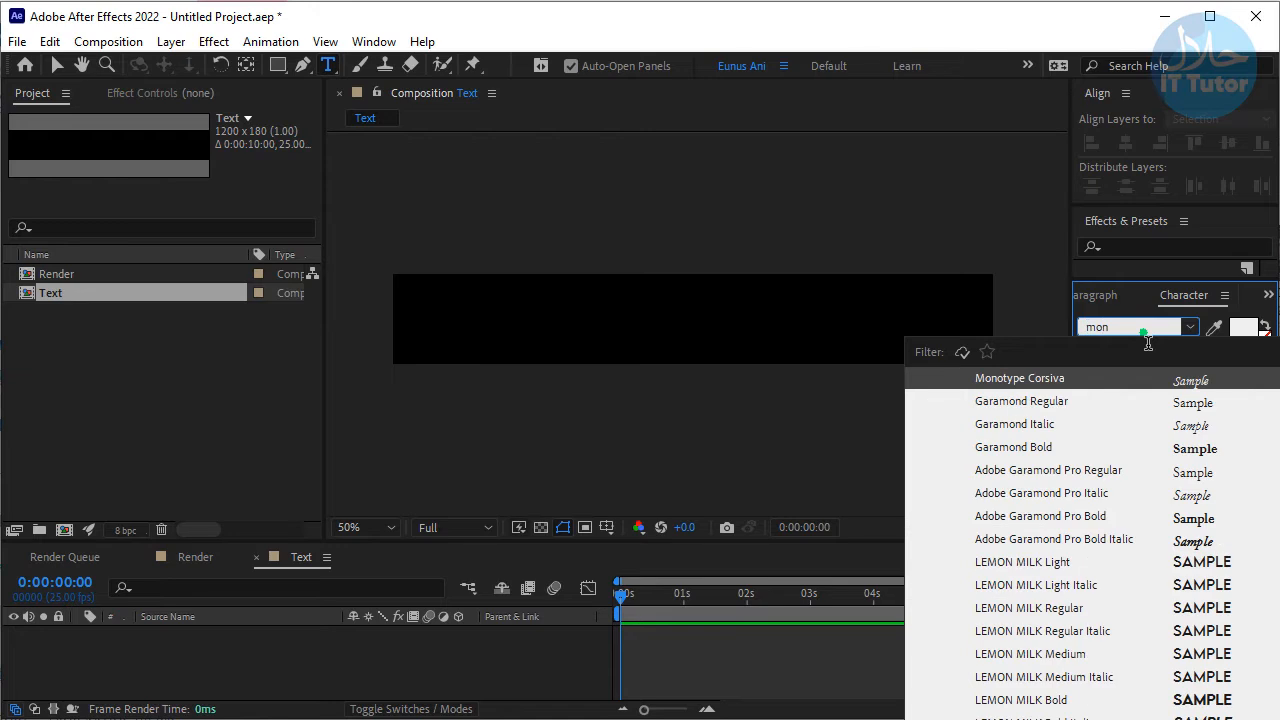
text(u)
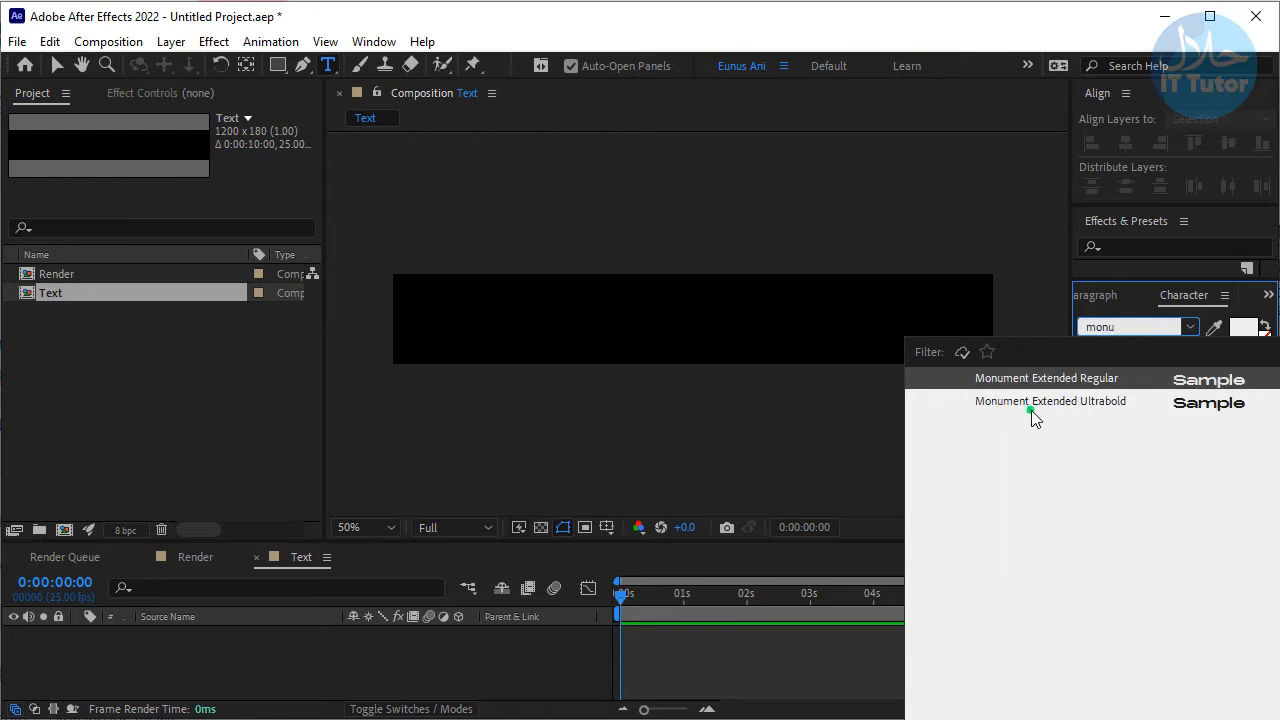
click(1080, 386)
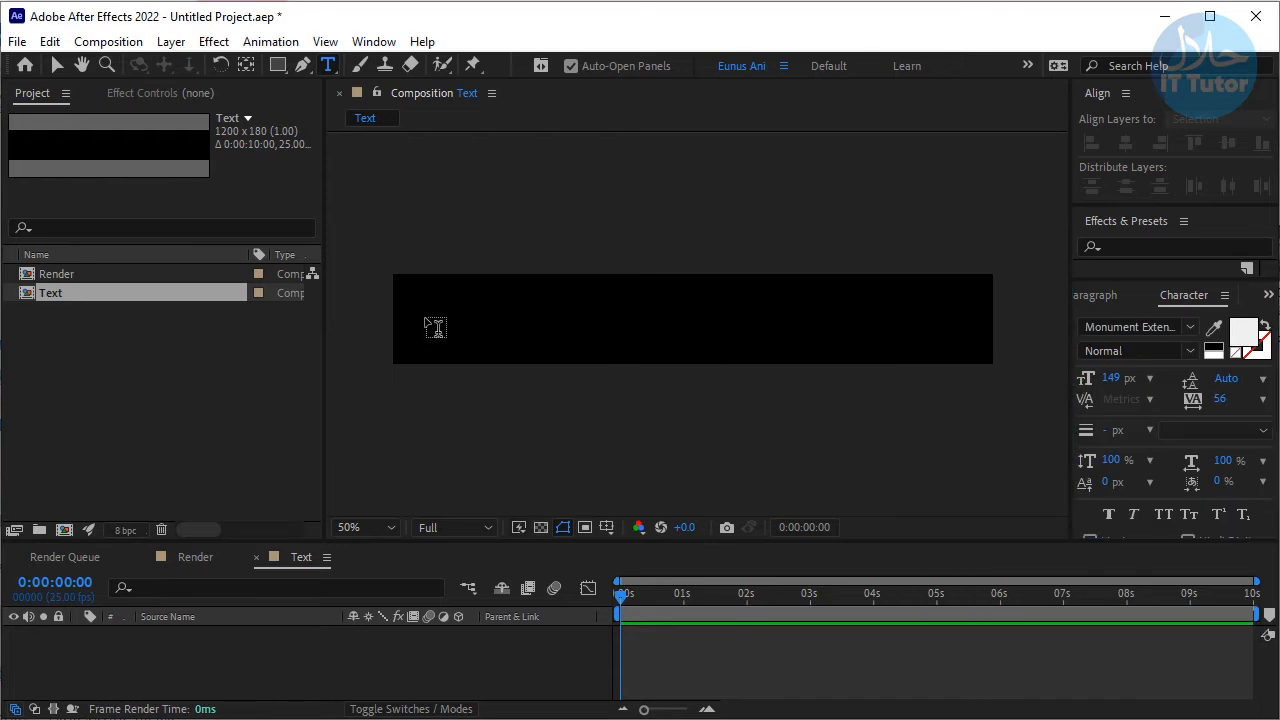
Add a text layer reading "Halal it Tutor" in the Text composition
click(430, 335)
text(H)
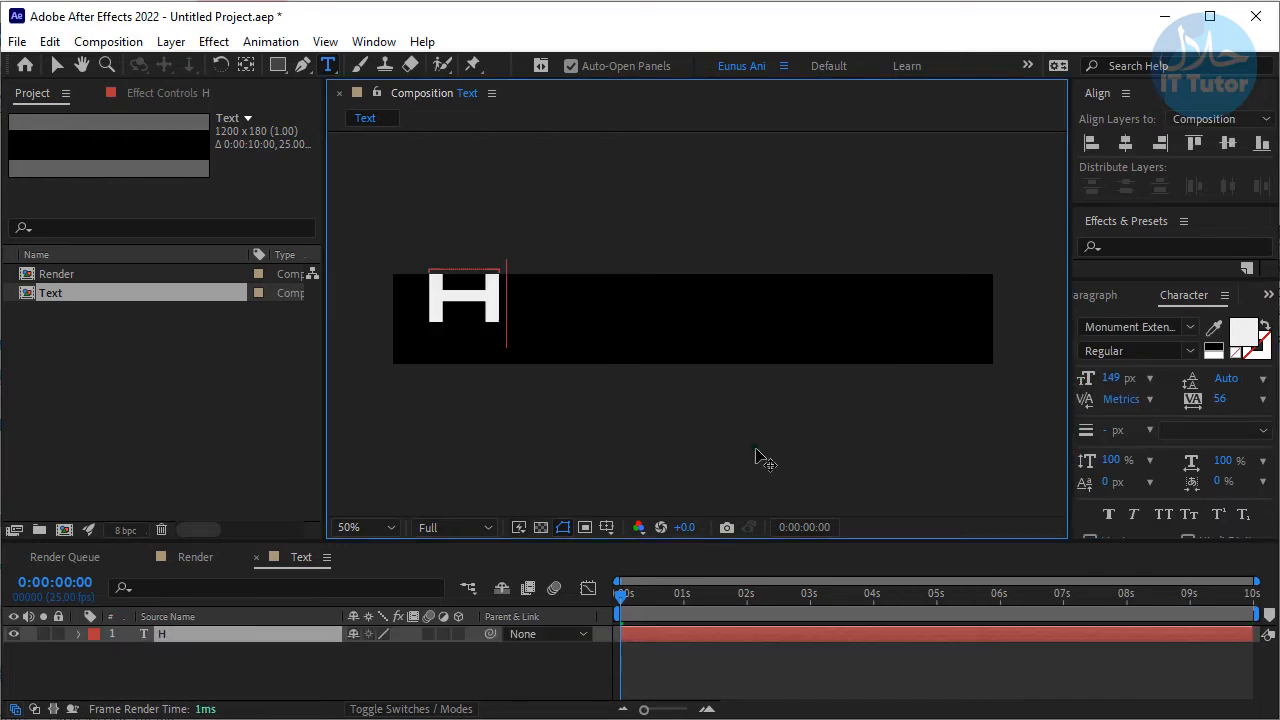
text(alal it Tutor)
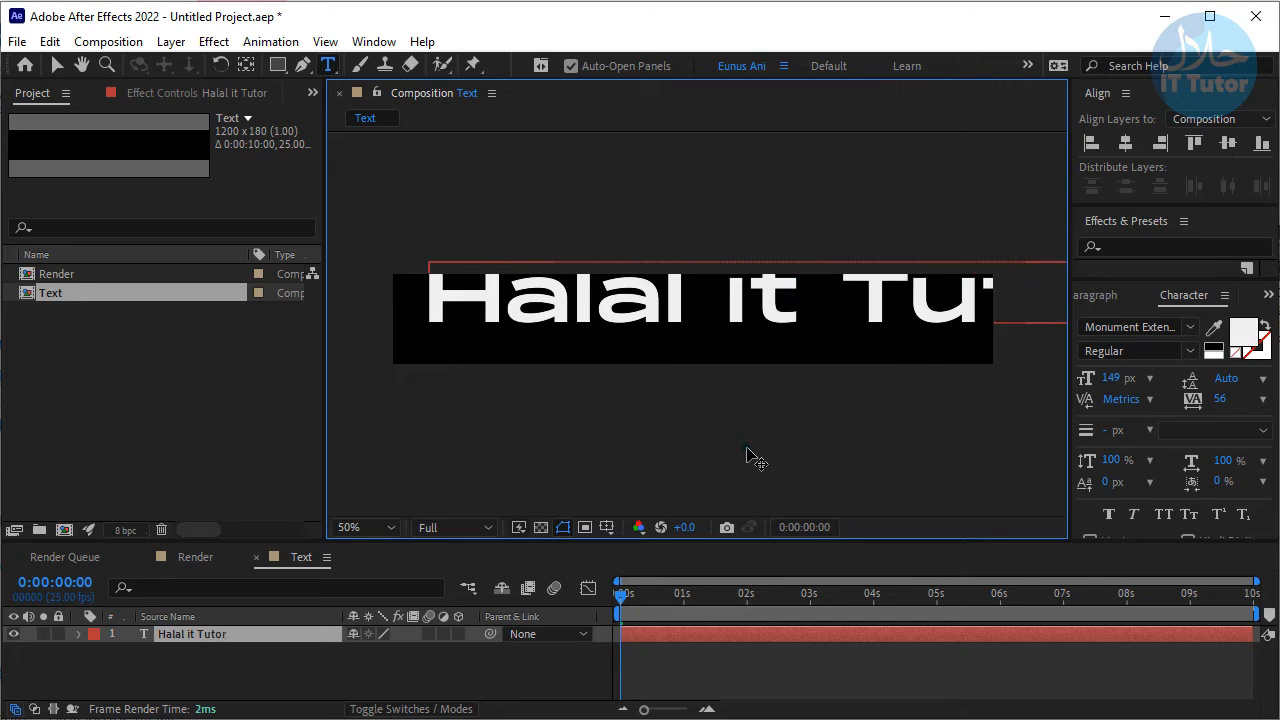
Set the title text to 100 px in the Ultrabold style and shift it slightly toward the middle of the frame
click(57, 65)
drag(1118, 386, 1074, 389)
click(1170, 353)
click(1125, 394)
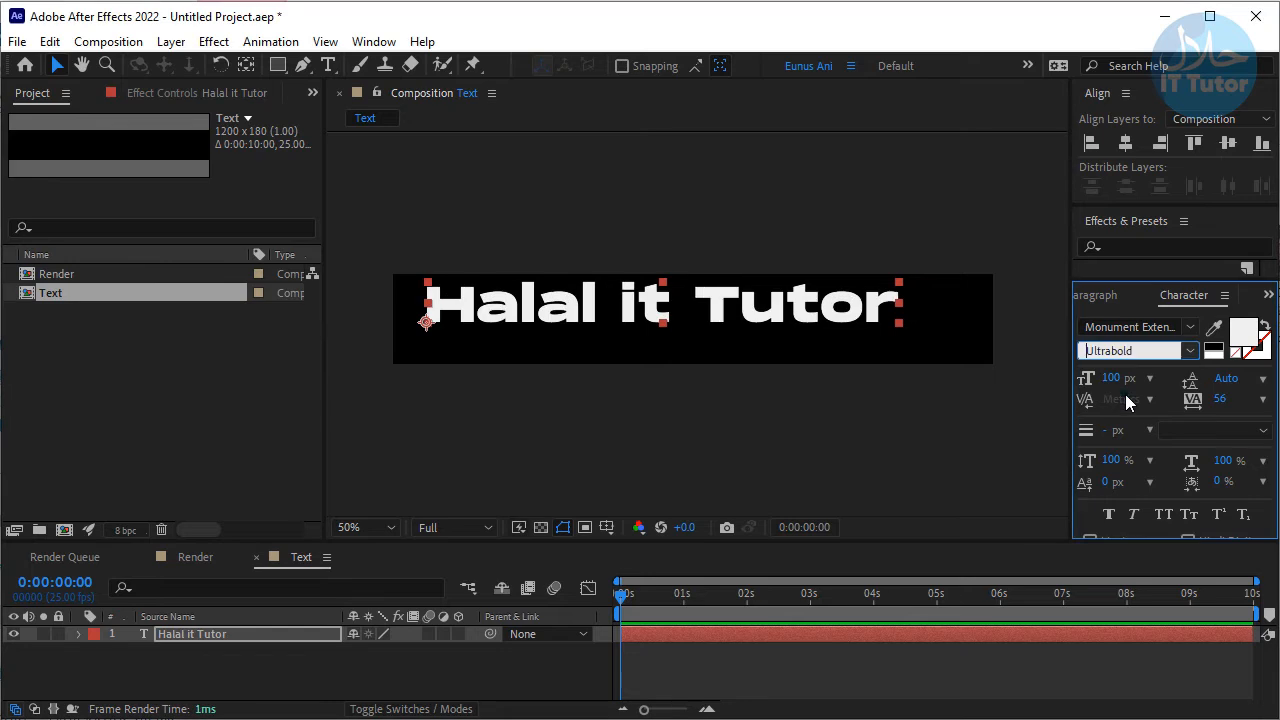
drag(768, 322, 779, 334)
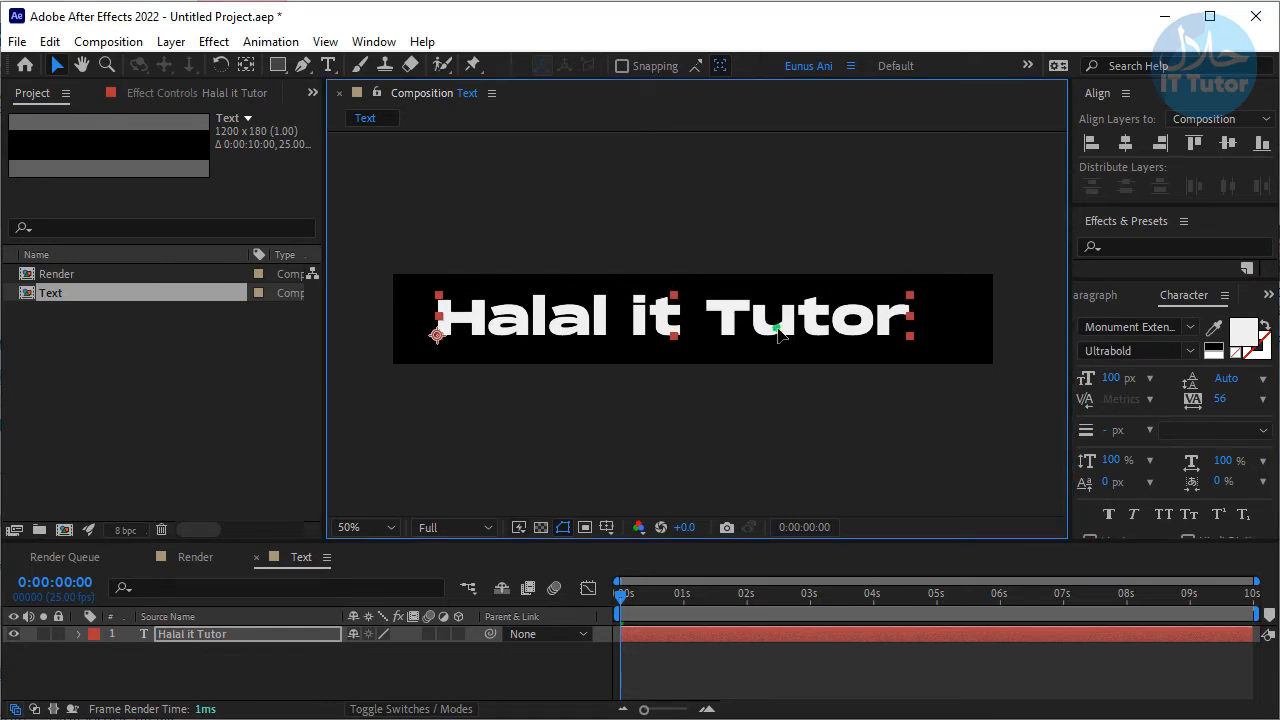
Capitalise the "i" so the title reads "Halal It Tutor"
double_click(779, 334)
click(682, 336)
key(BackSpace)
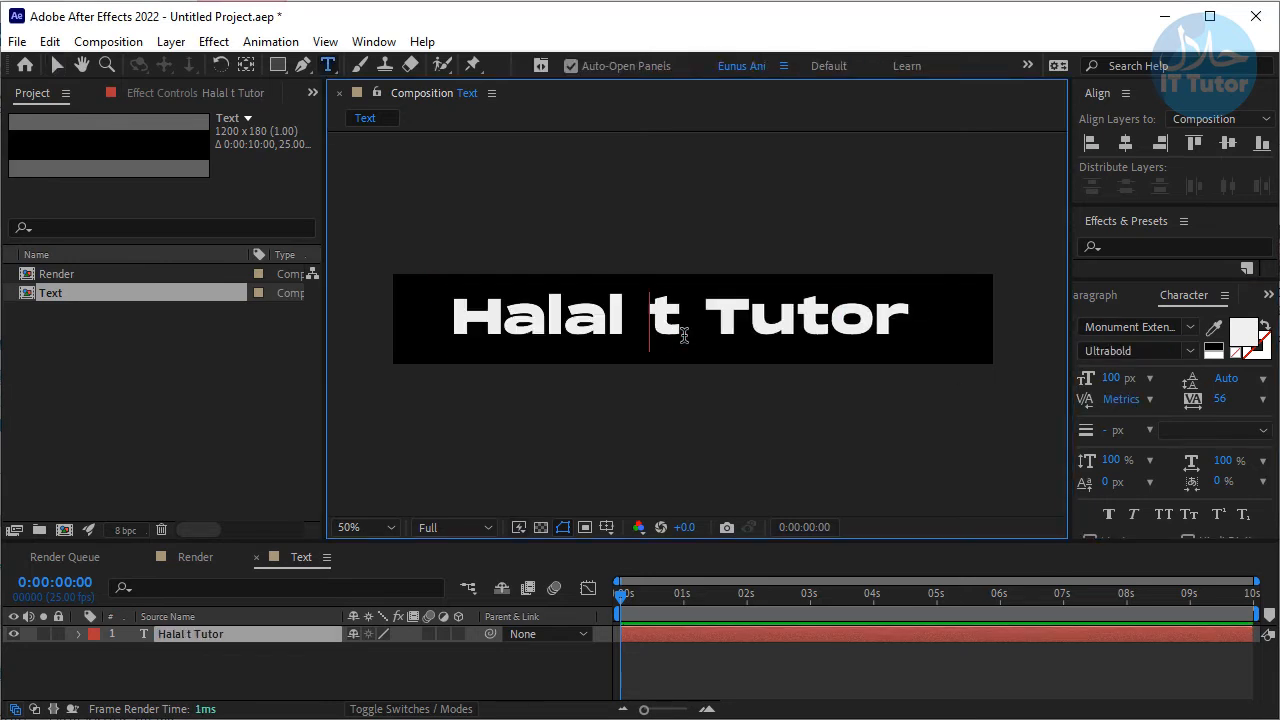
text(I)
key(Escape)
key(v)
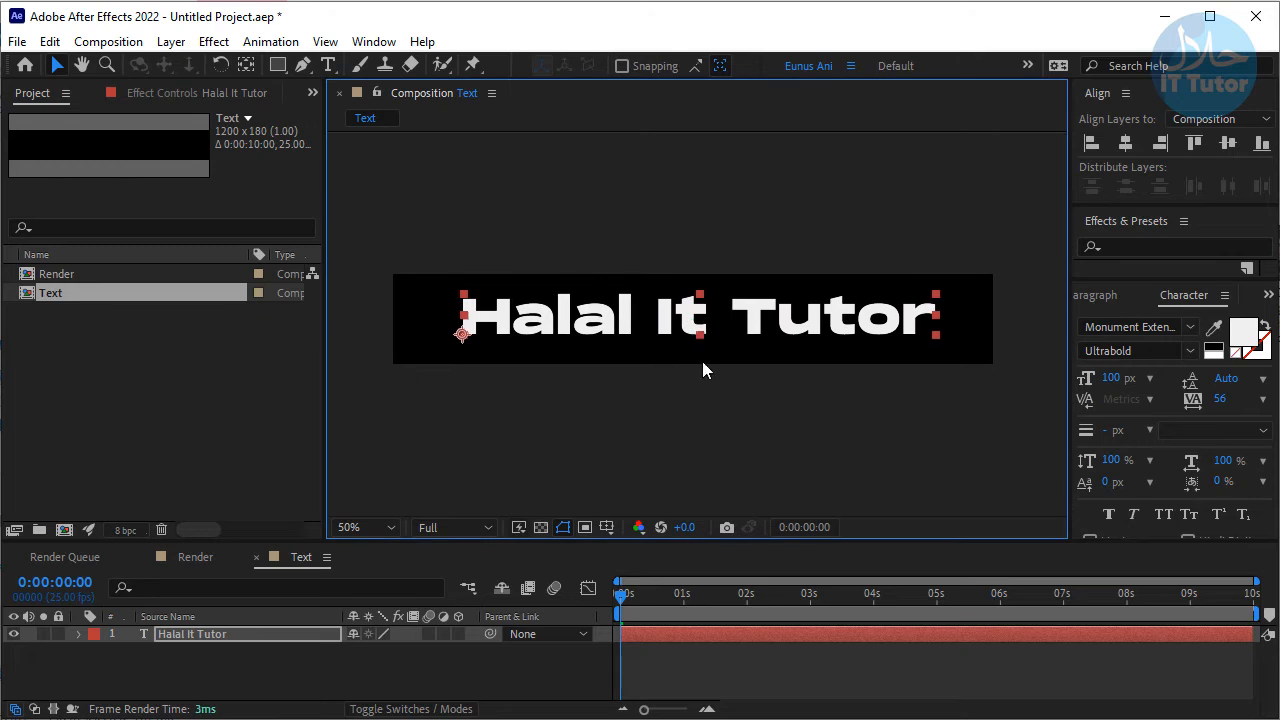
Centre the title text horizontally and vertically in the composition
scroll(634, 341, down, 1)
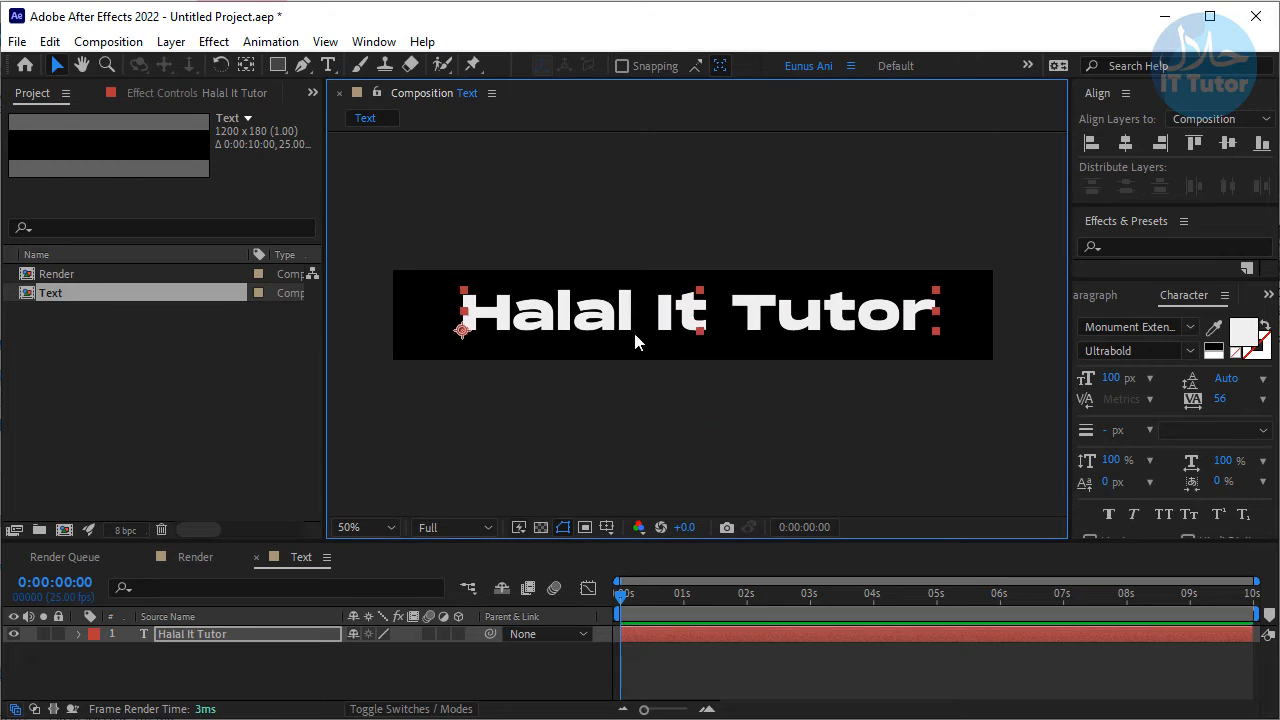
click(1126, 145)
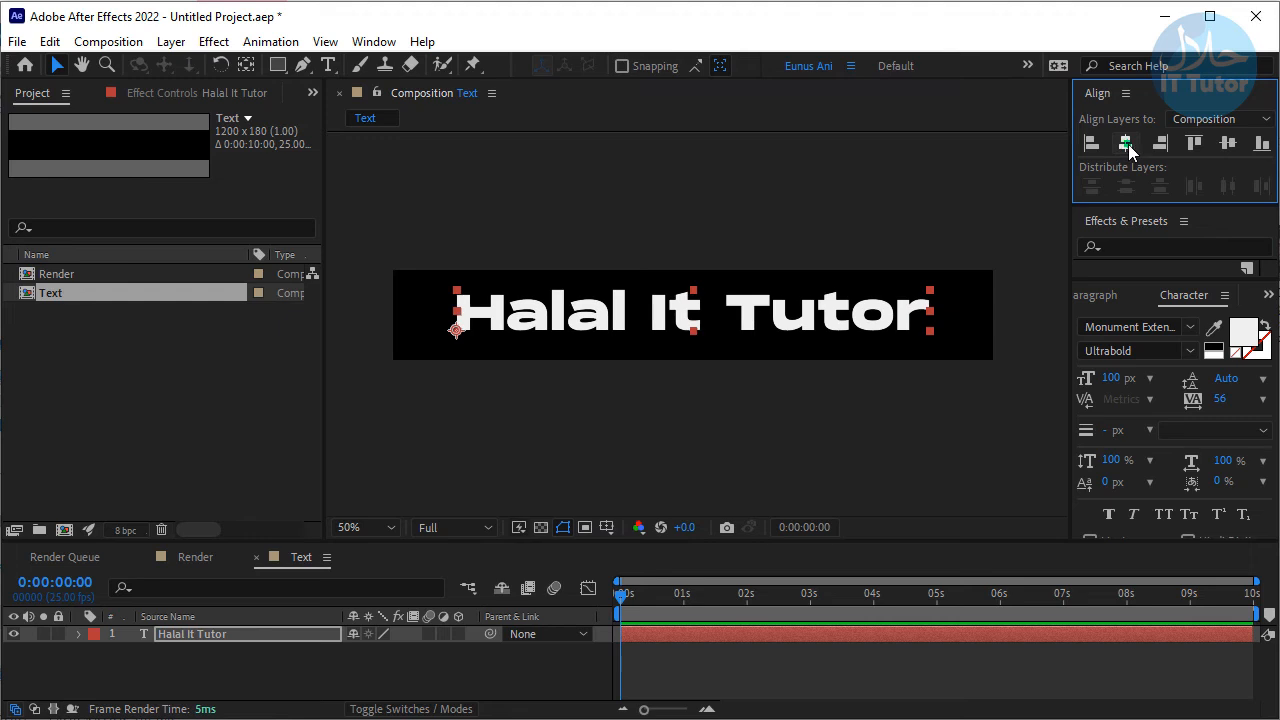
click(1229, 144)
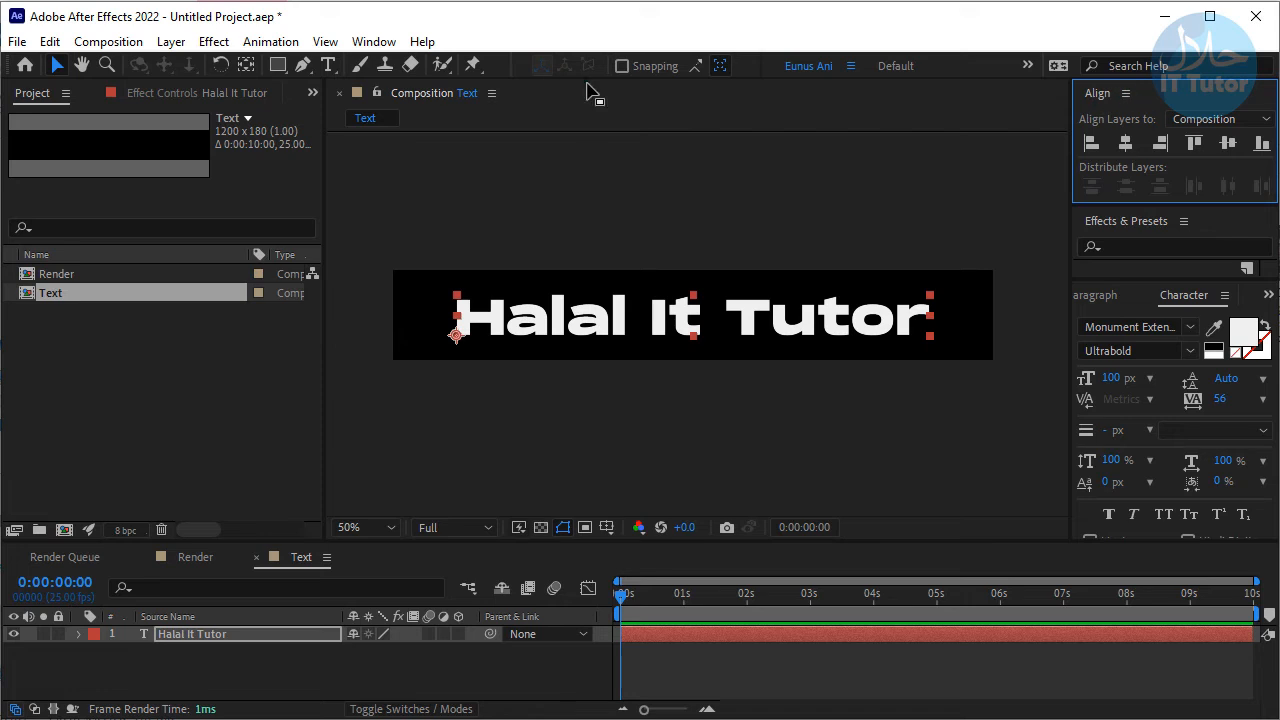
click(376, 43)
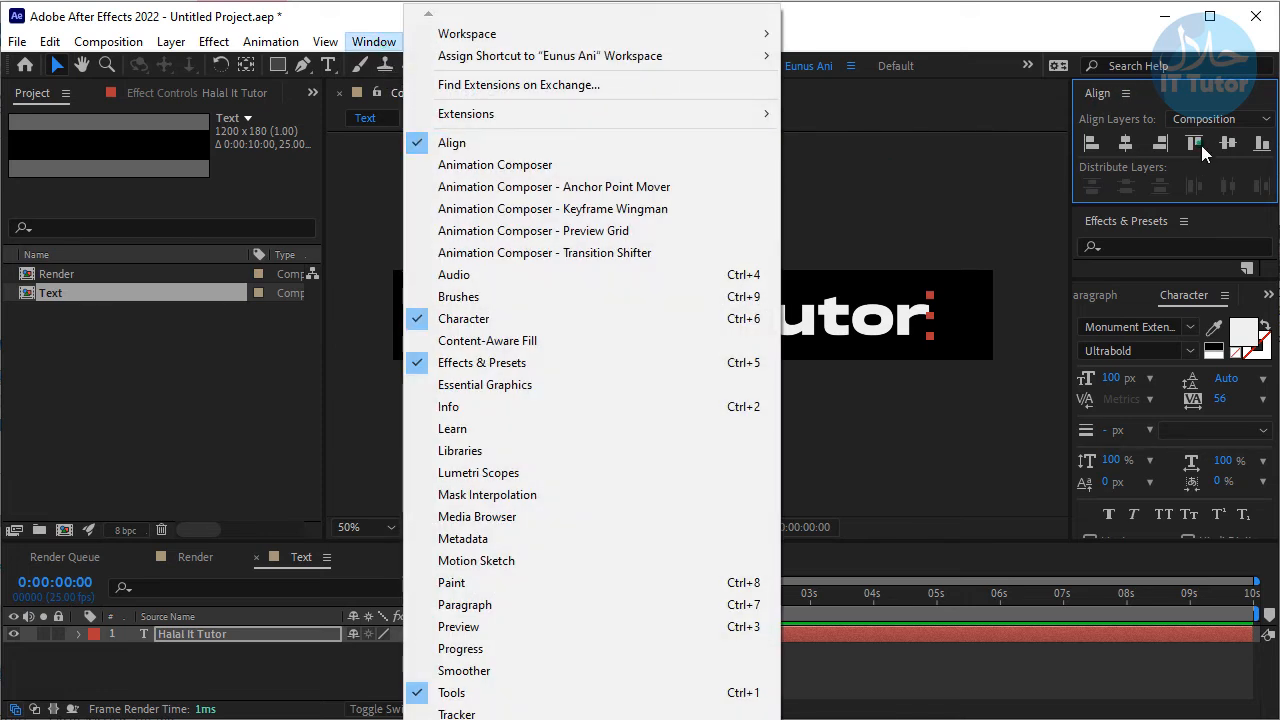
click(935, 35)
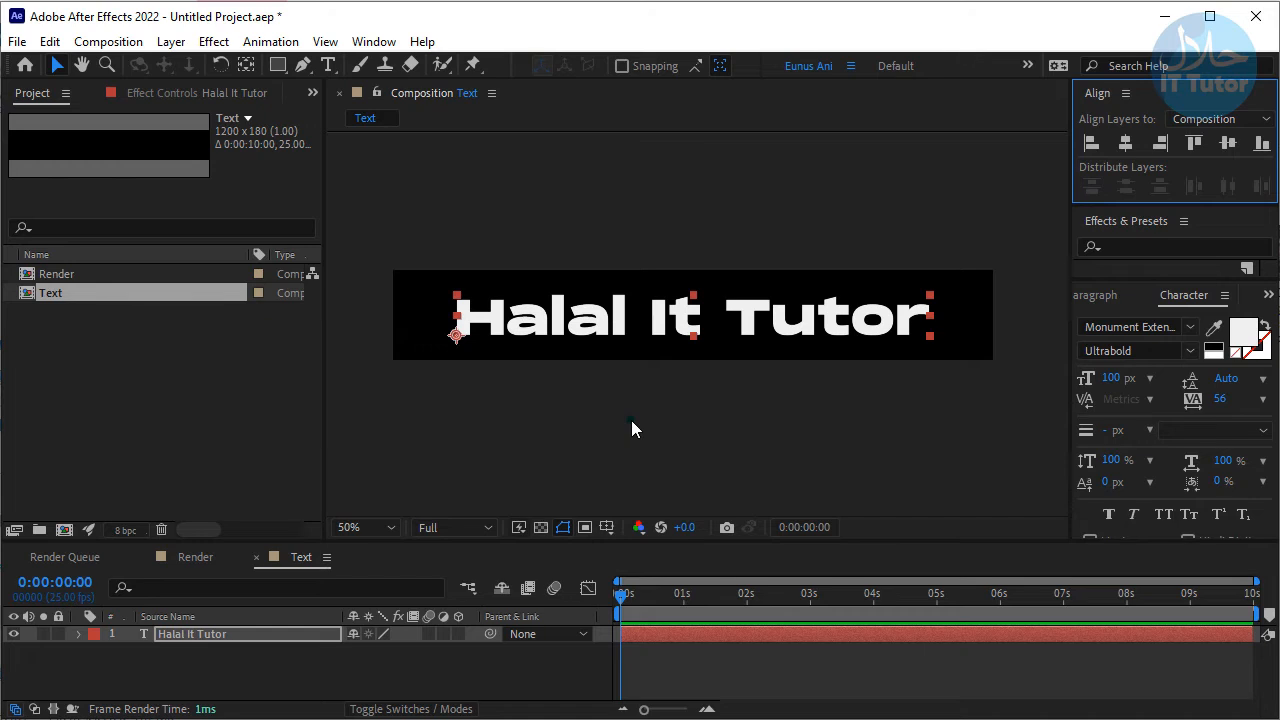
Create a white (ffffff) solid named BG at composition size and place it beneath the title text layer
key(ctrl+y)
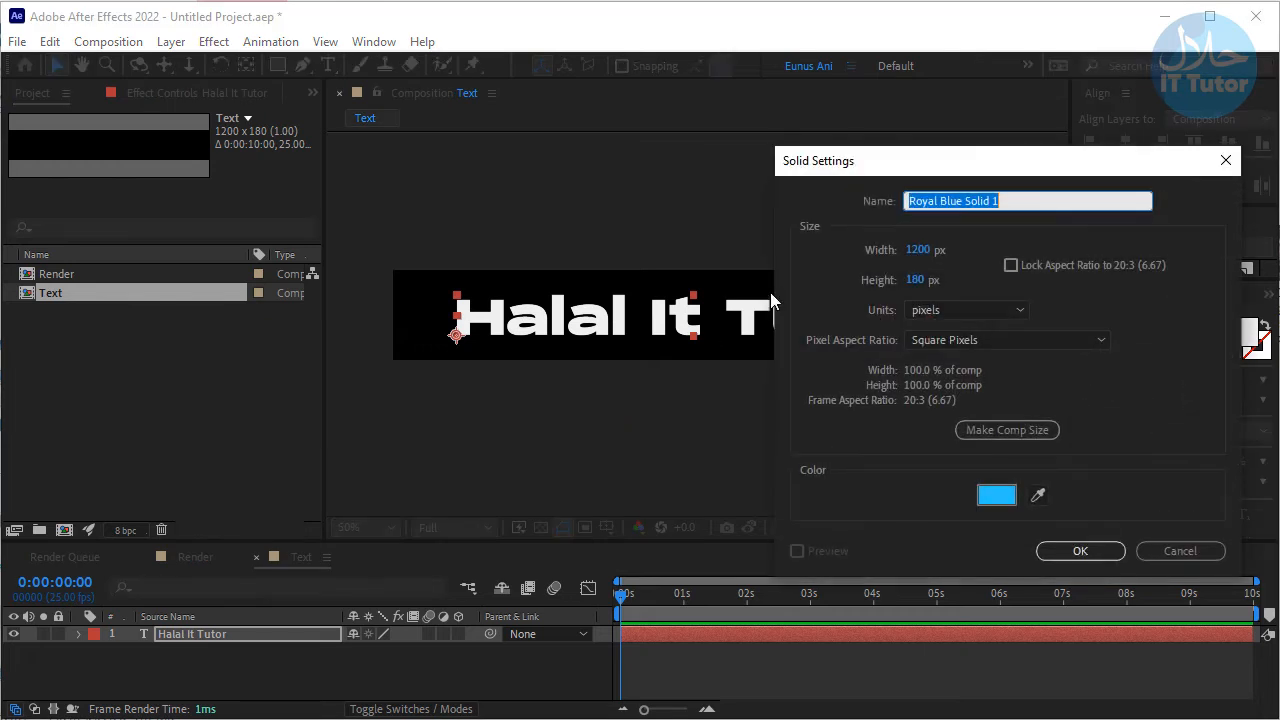
drag(908, 174, 738, 170)
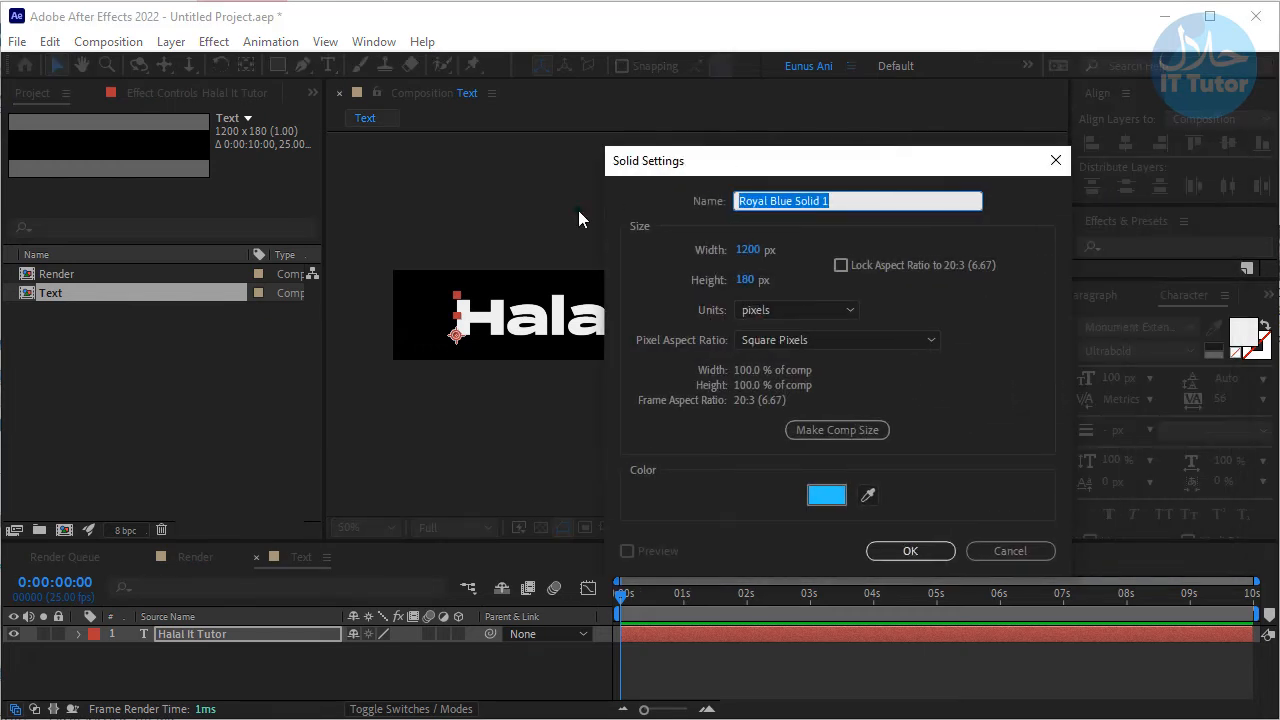
text(BG)
click(826, 495)
text(ffffff)
click(1240, 241)
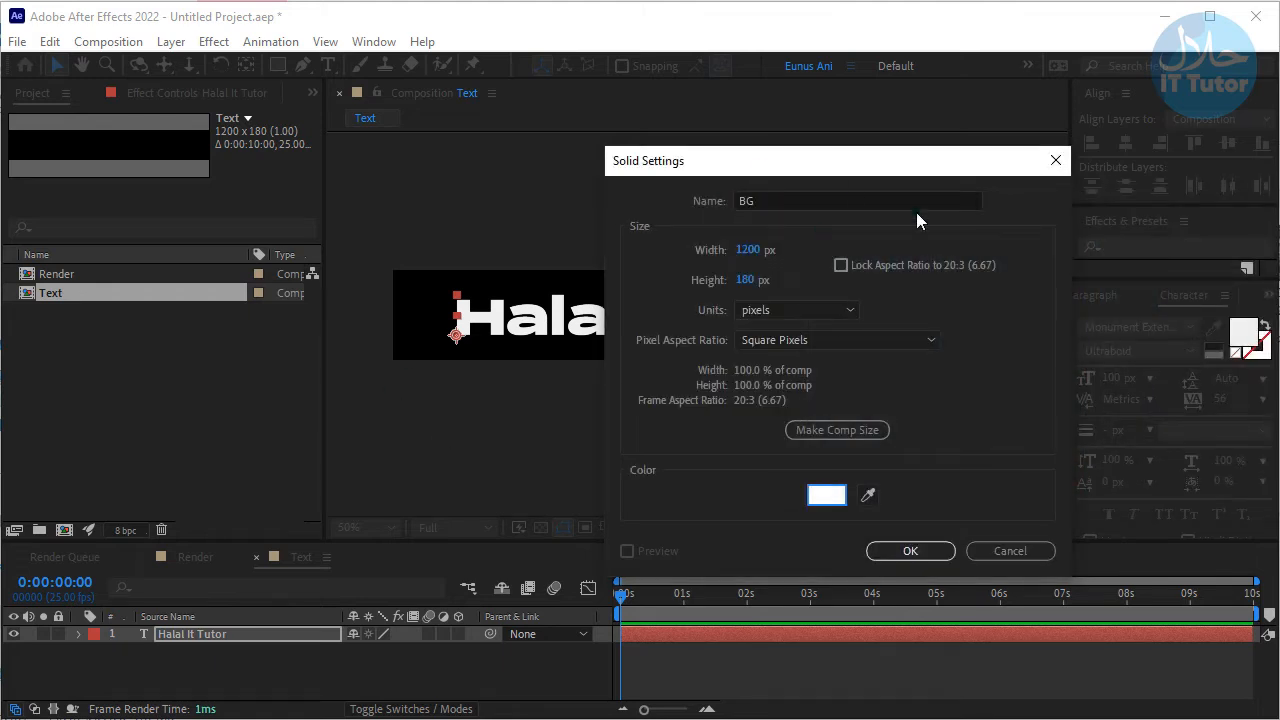
click(912, 551)
mouse_move(165, 634)
mouse_down()
mouse_move(166, 648)
mouse_move(183, 641)
mouse_up()
Set the title text's fill colour to black (000000)
click(186, 637)
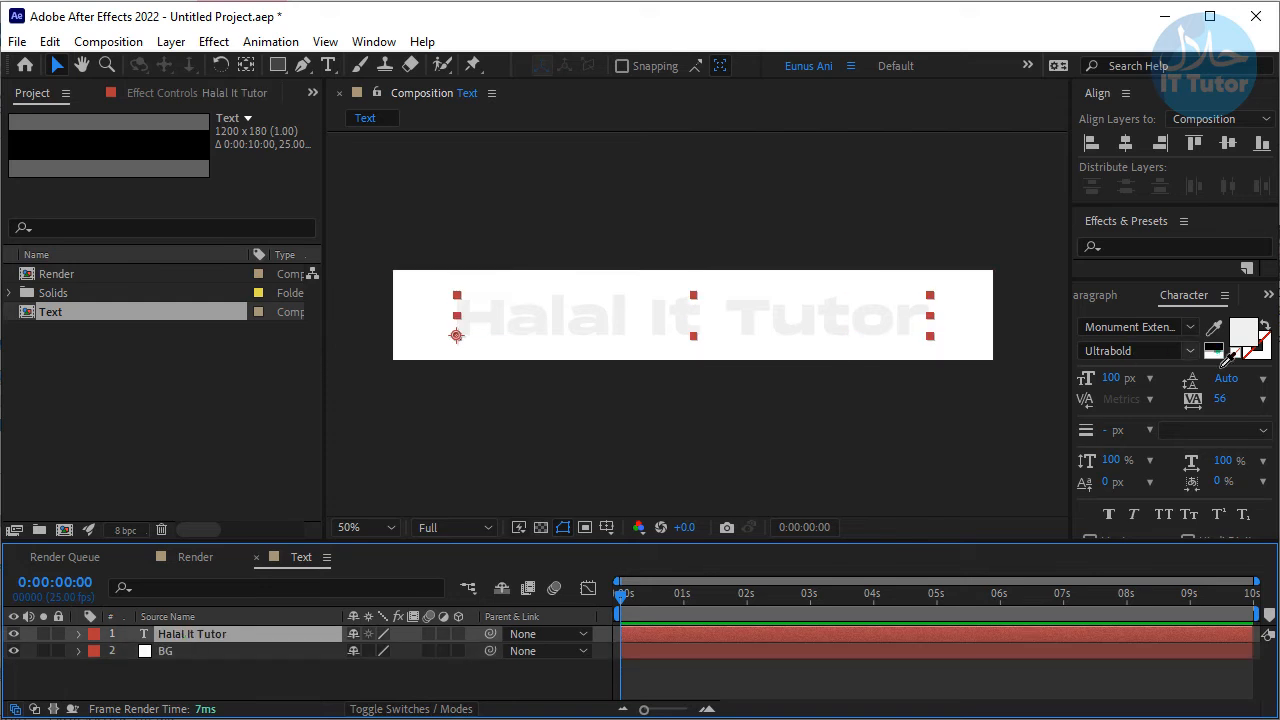
click(1243, 332)
text(000000)
click(1234, 243)
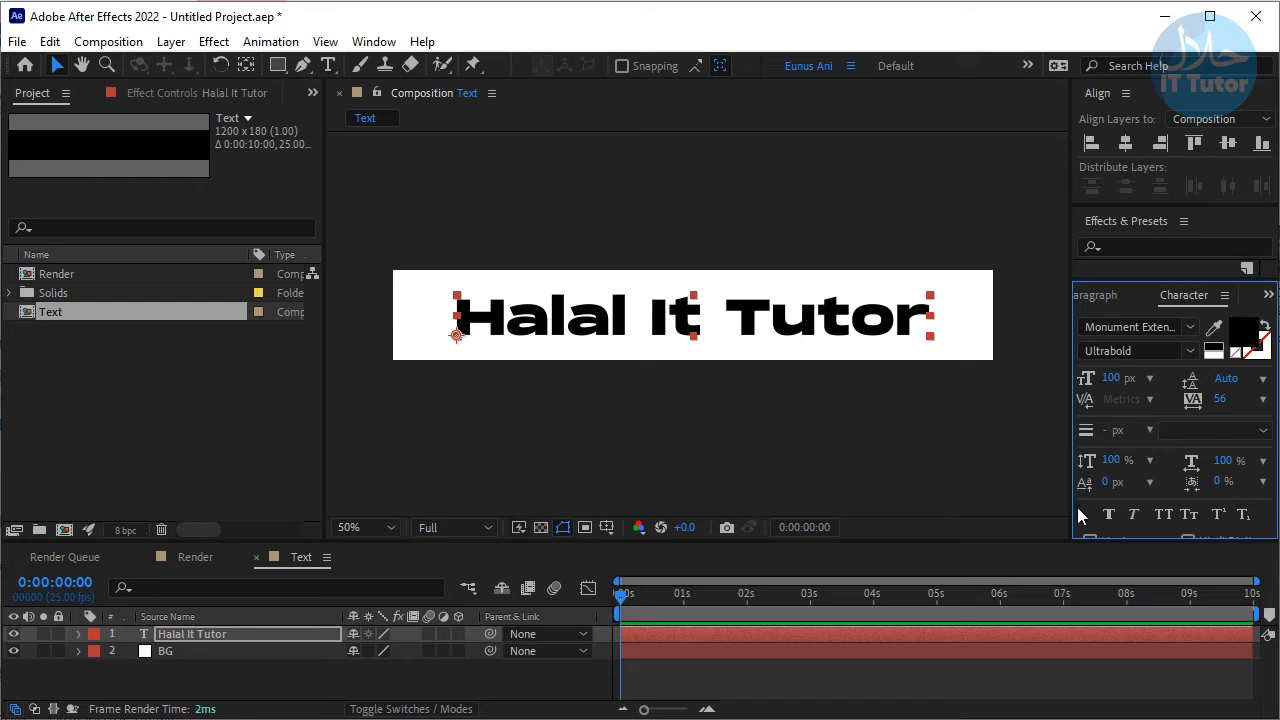
Apply faux italic and faux bold to the title text and re-centre it in the composition
click(1134, 519)
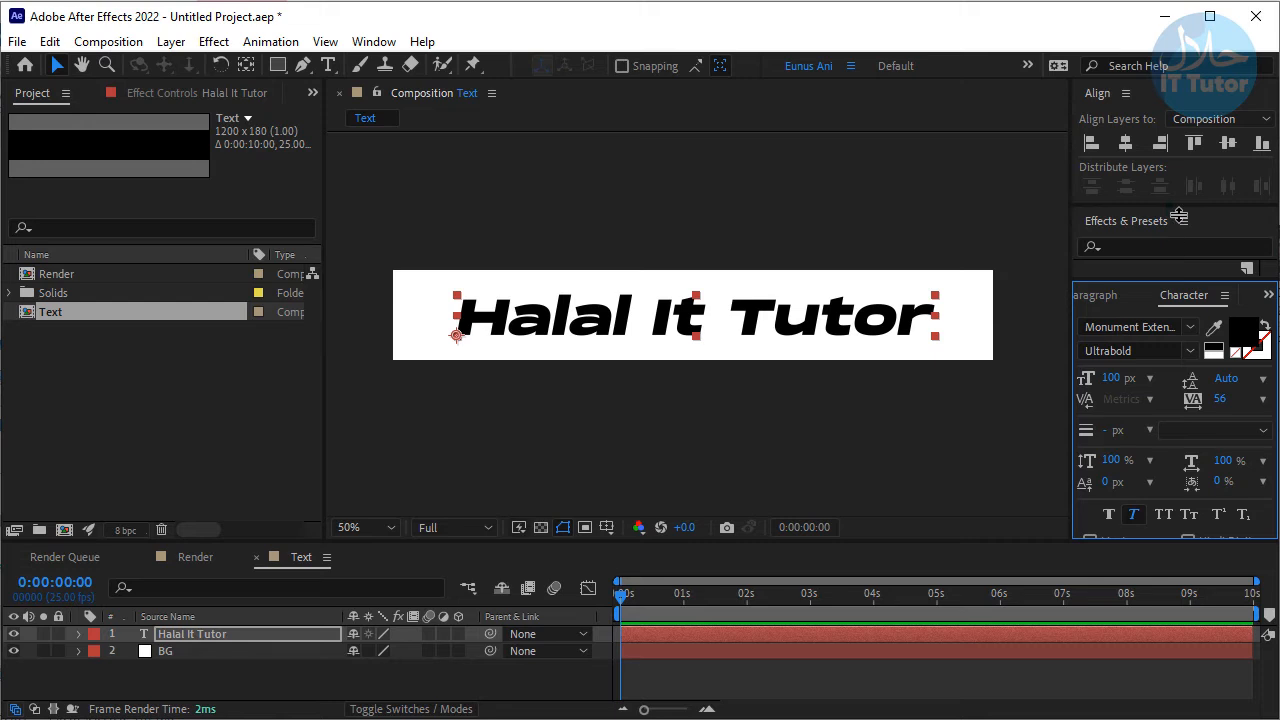
drag(1179, 218, 1179, 181)
click(1109, 471)
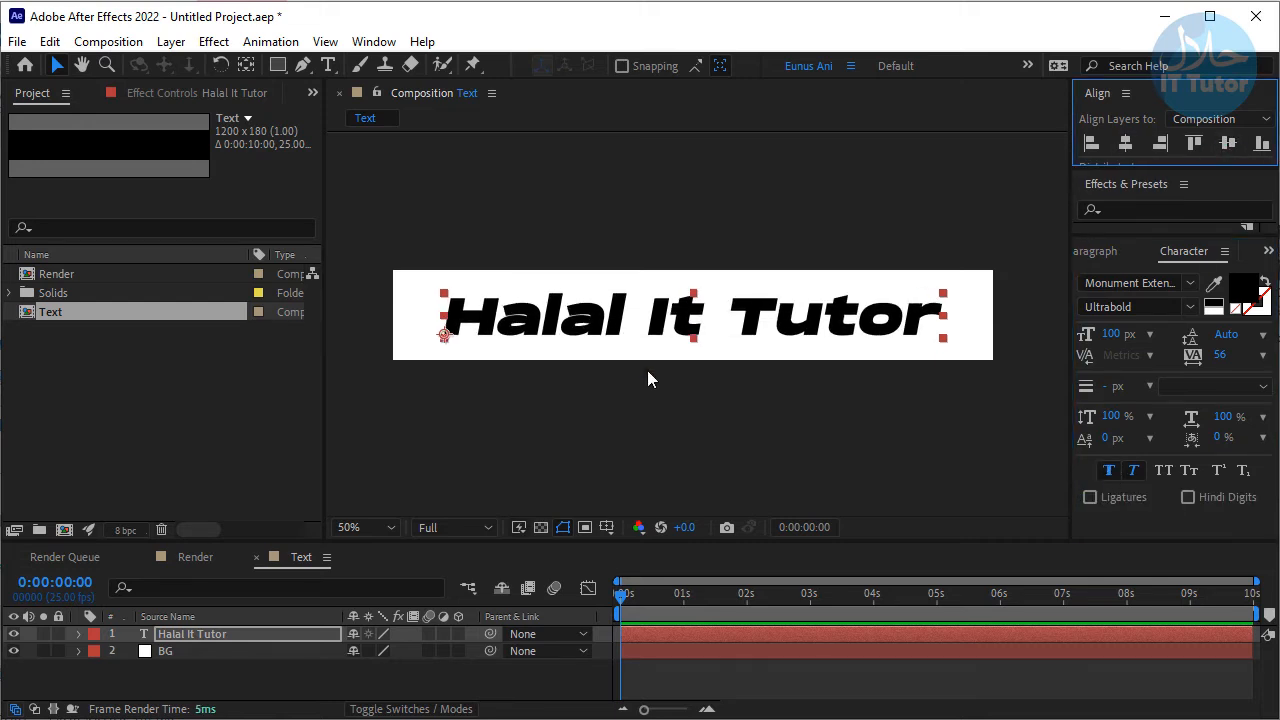
Create a new composition named Arrange using the HDTV 1080 25 preset
click(162, 370)
right_click(106, 349)
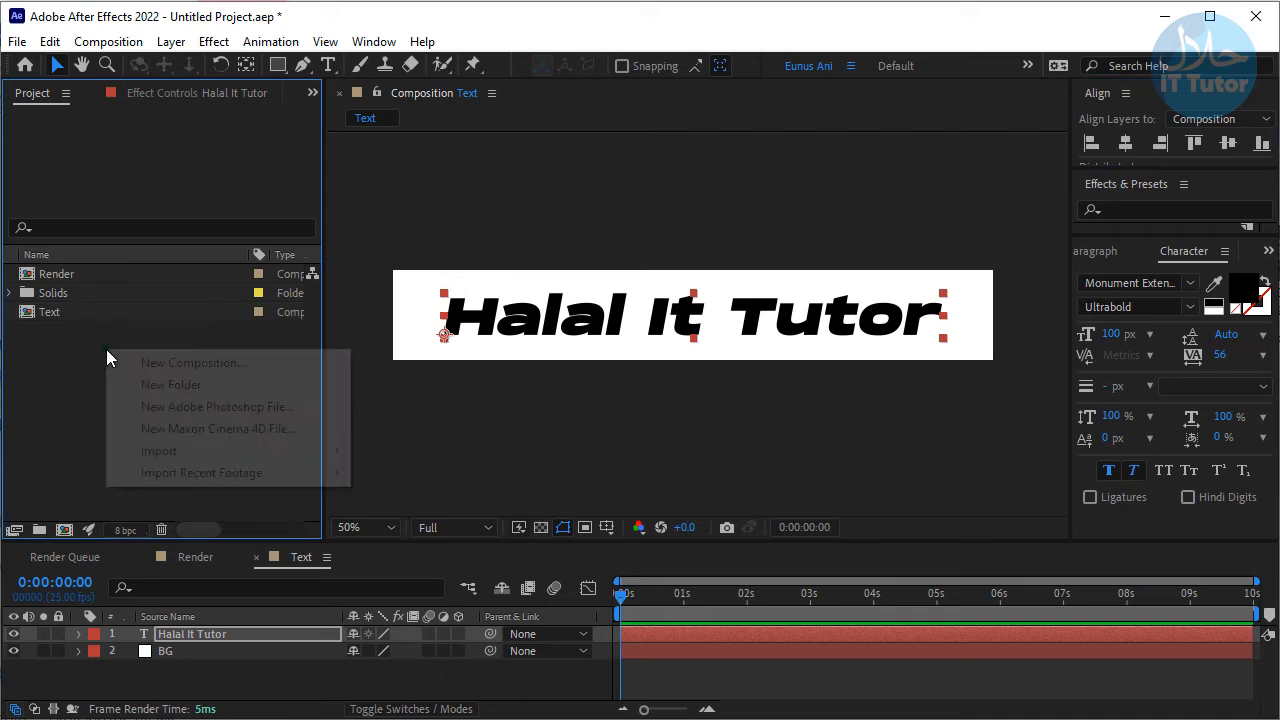
click(181, 363)
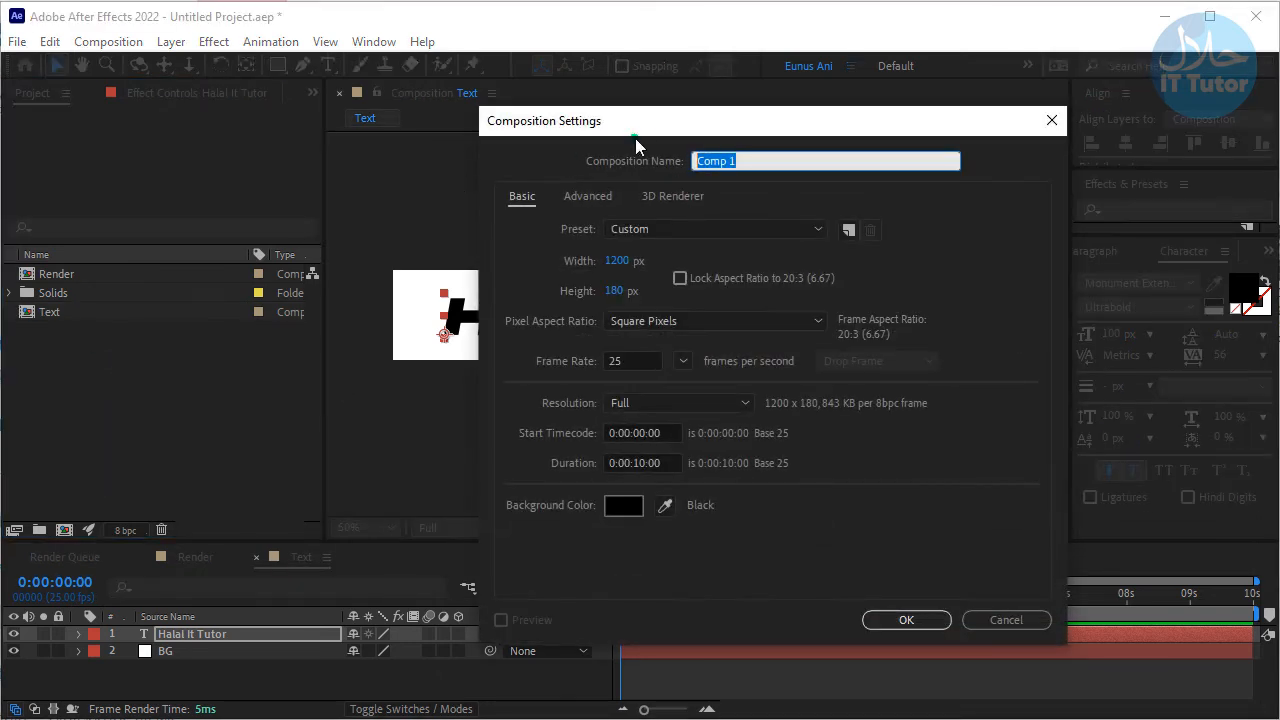
drag(635, 138, 954, 109)
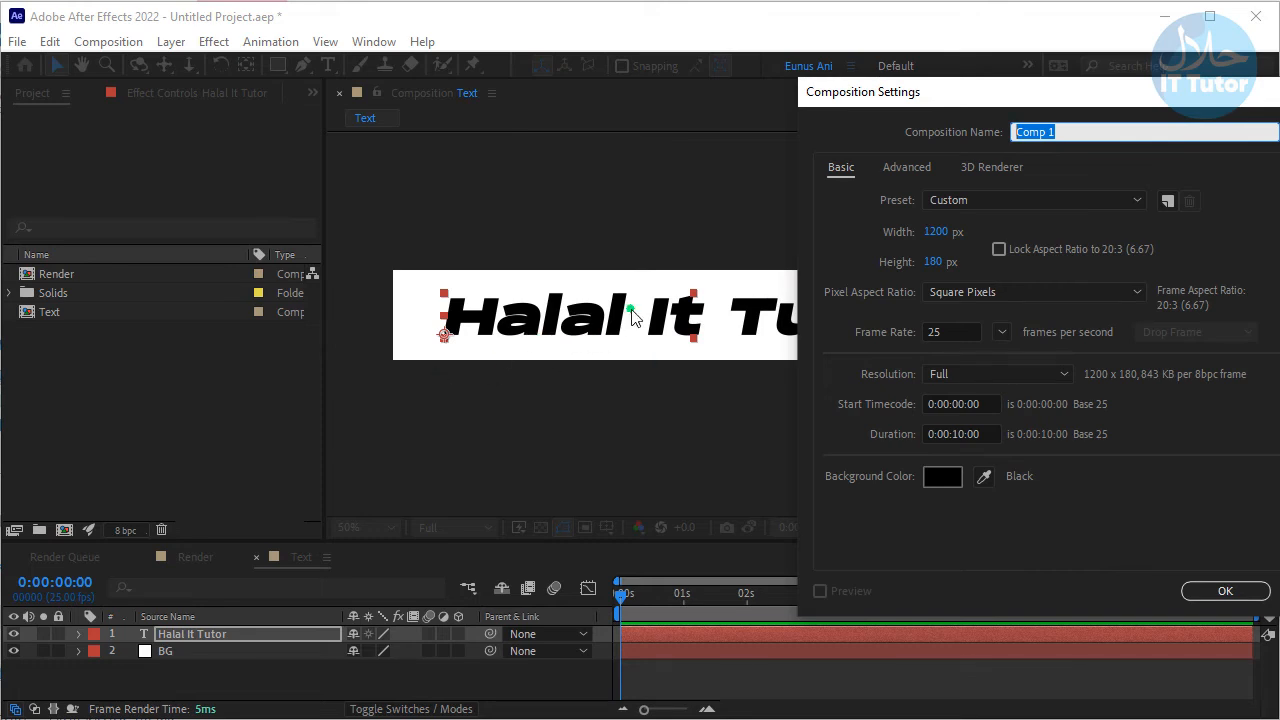
drag(975, 125, 648, 153)
text(Arrange)
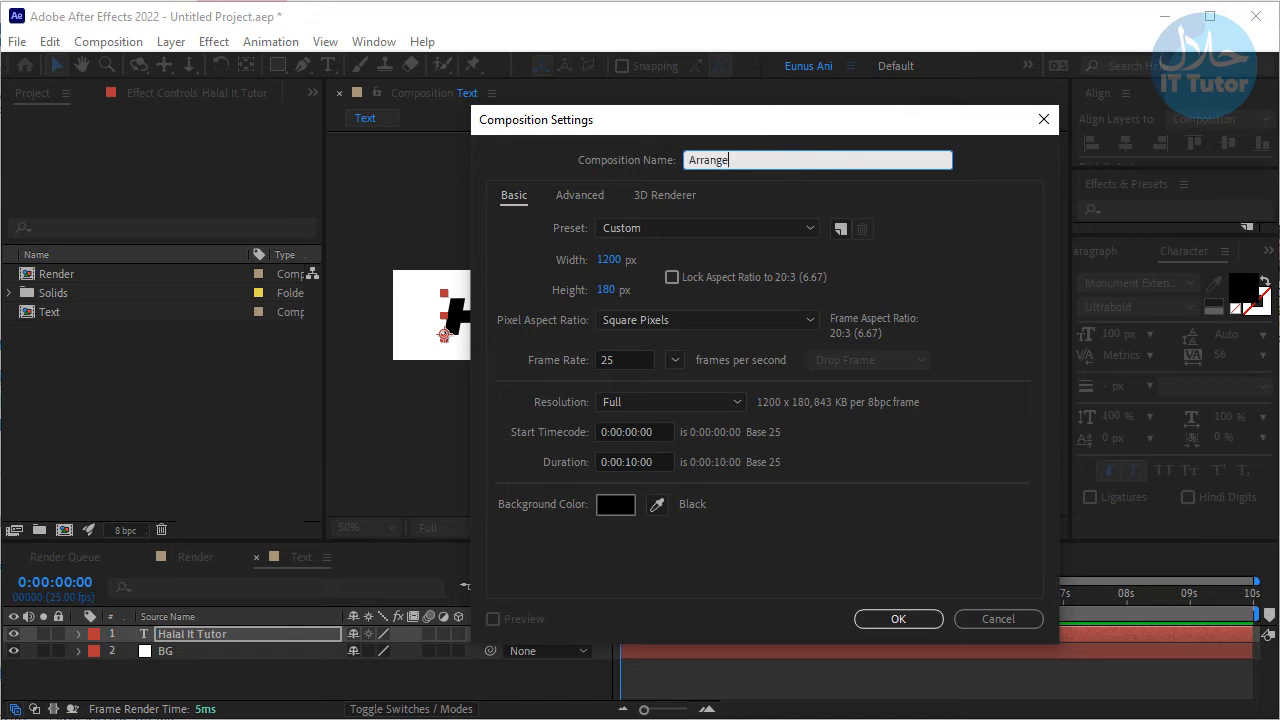
click(703, 227)
scroll(750, 610, down, 3)
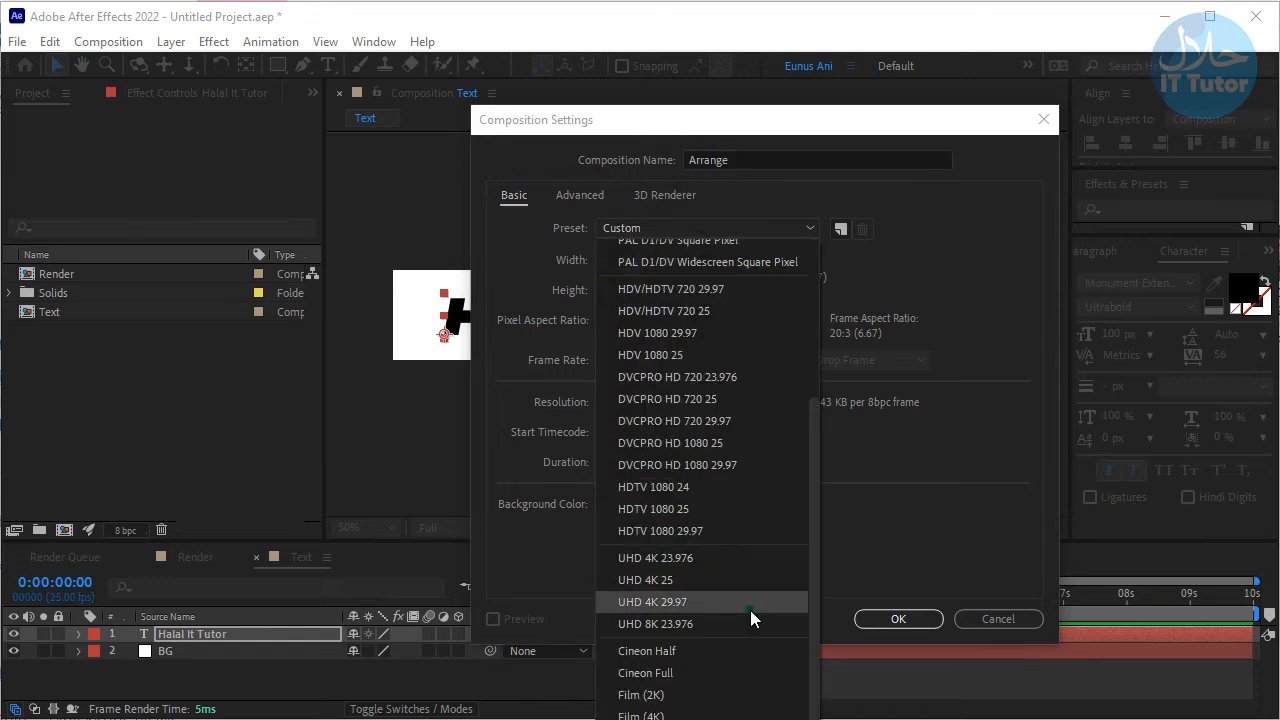
click(708, 509)
click(898, 618)
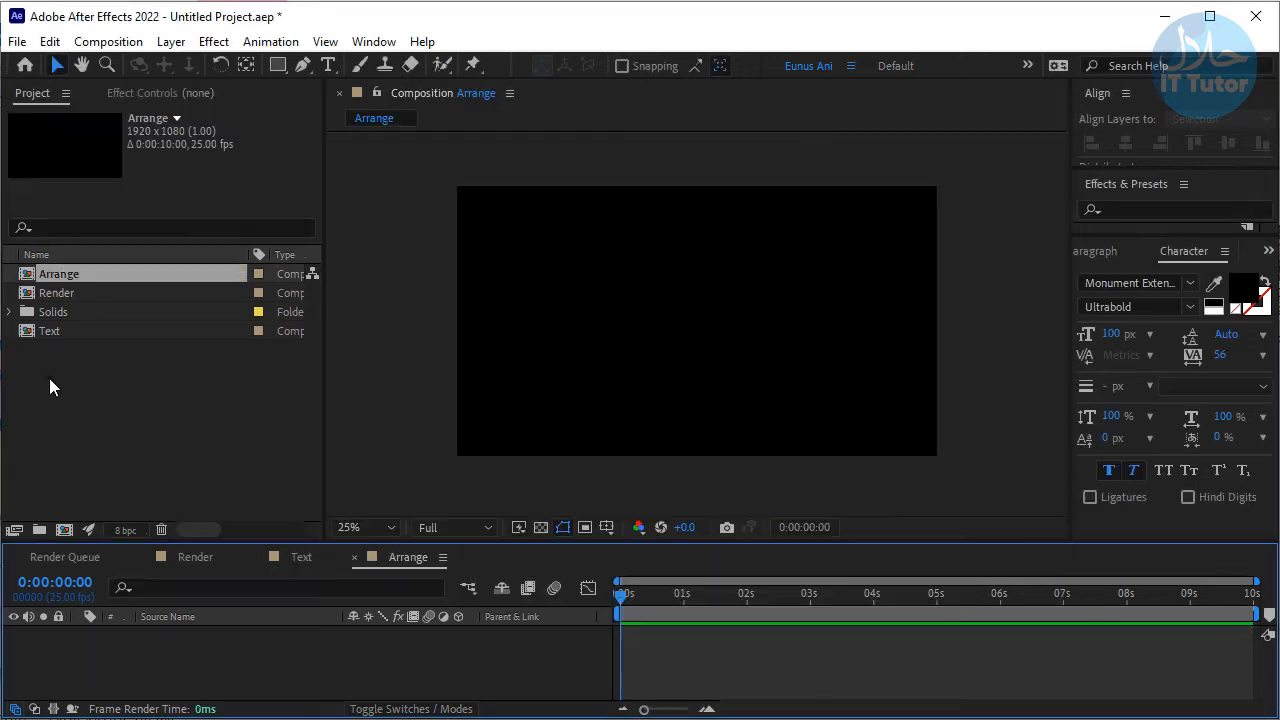
Add the Text composition as a layer in the Arrange composition and make it a 3D layer
click(52, 331)
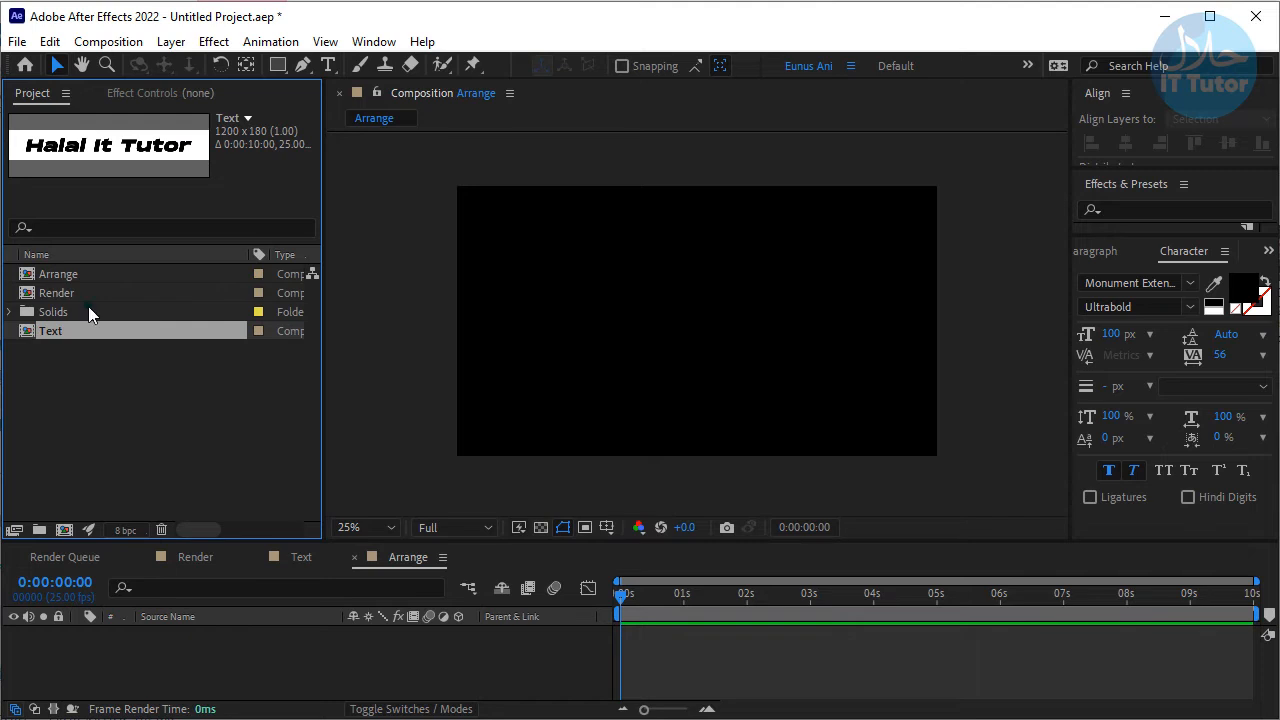
drag(55, 330, 156, 655)
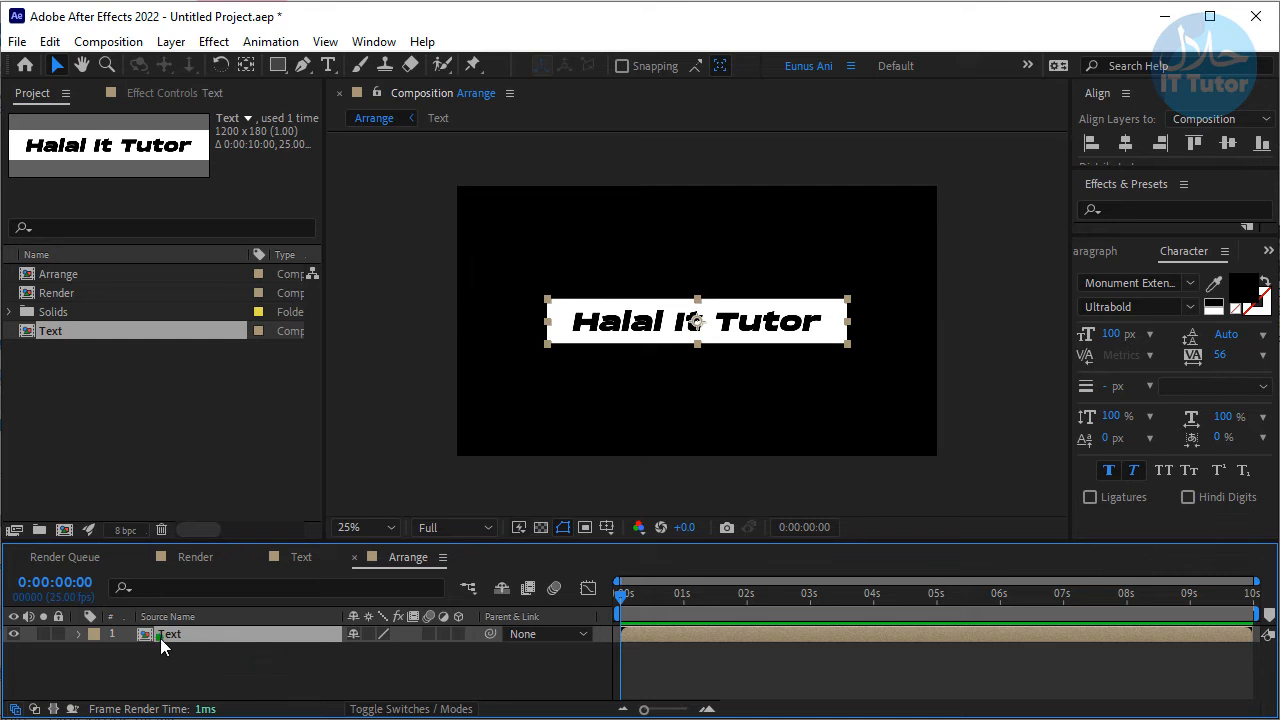
click(459, 634)
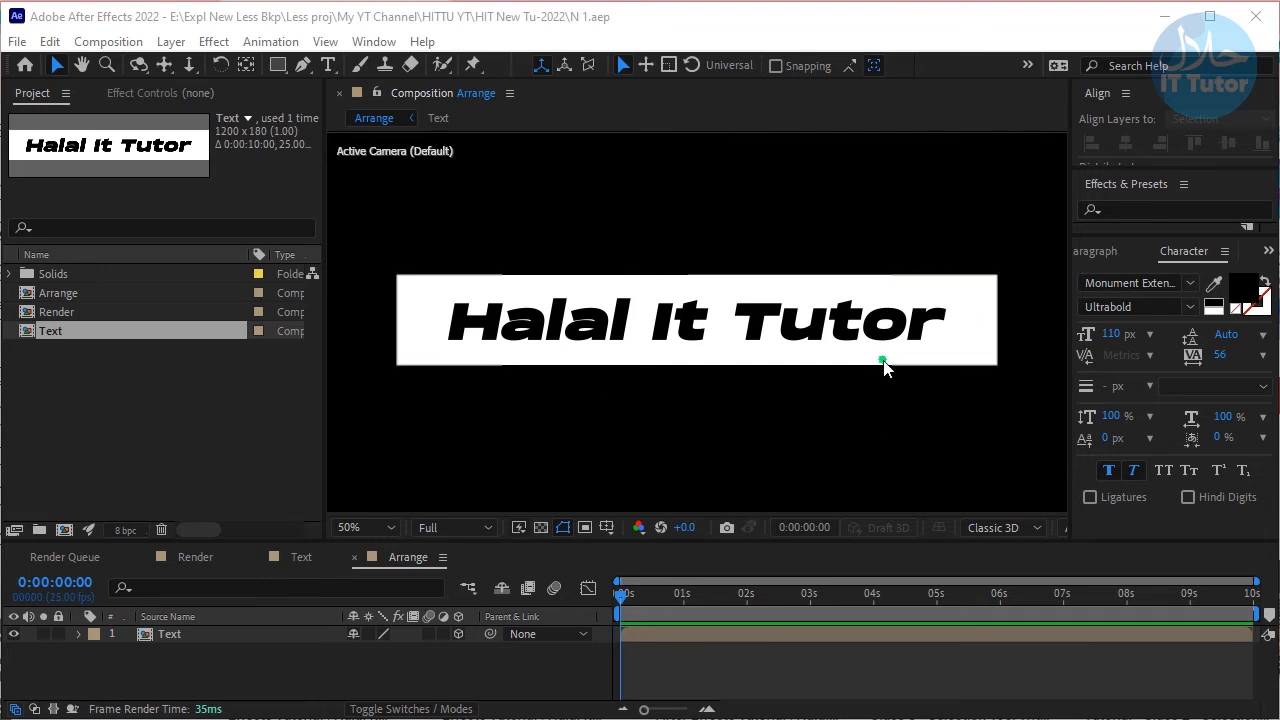
Set the font size of the title text in the Text composition to 110 px
click(170, 636)
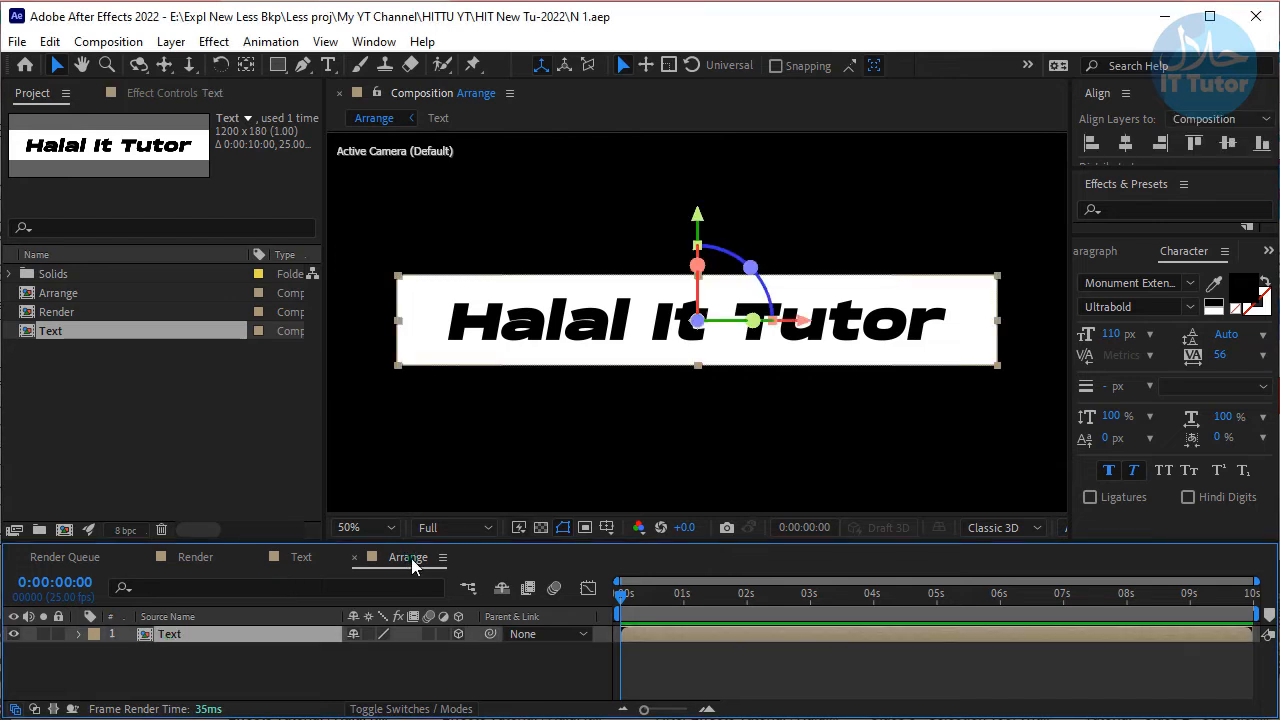
click(302, 557)
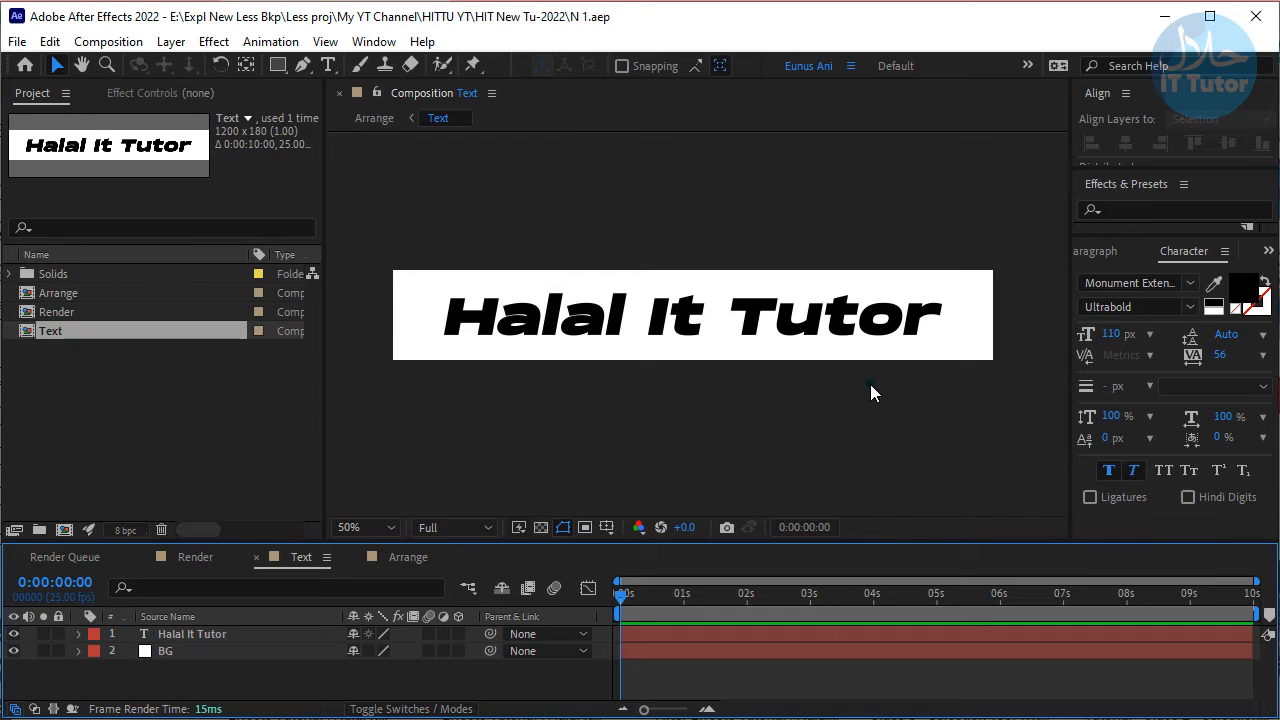
click(200, 634)
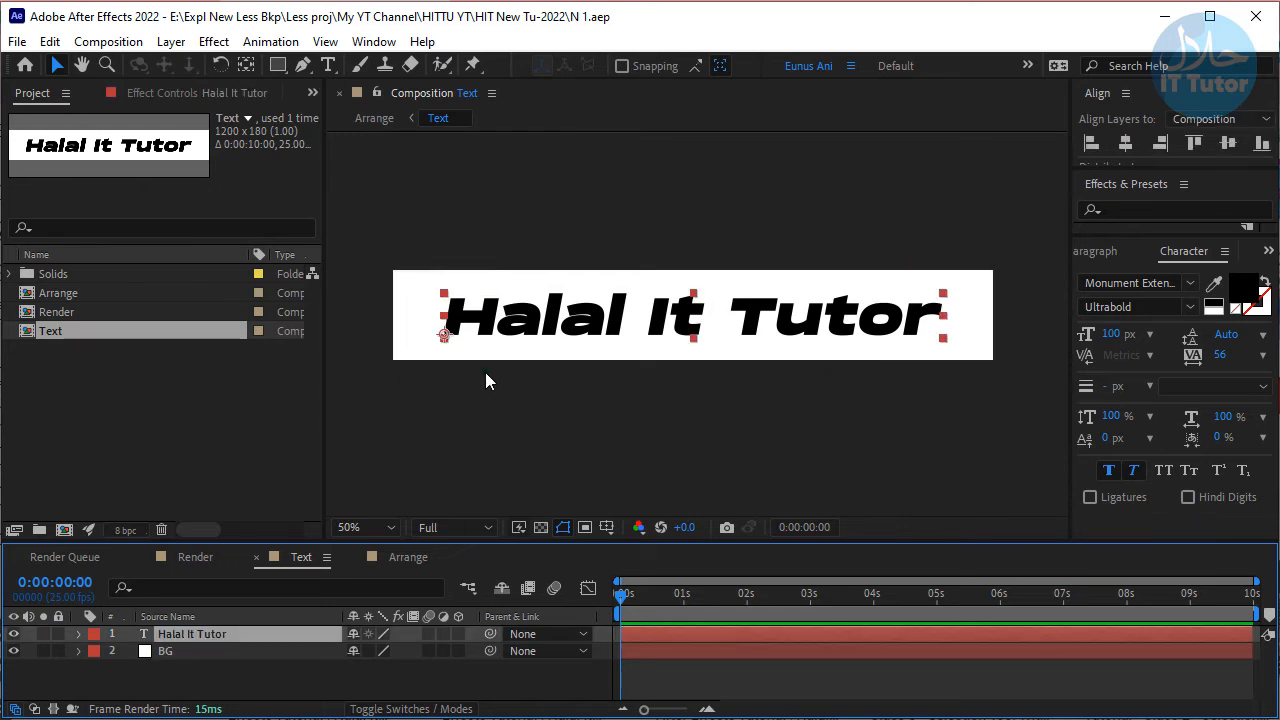
click(1115, 334)
text(110)
key(Return)
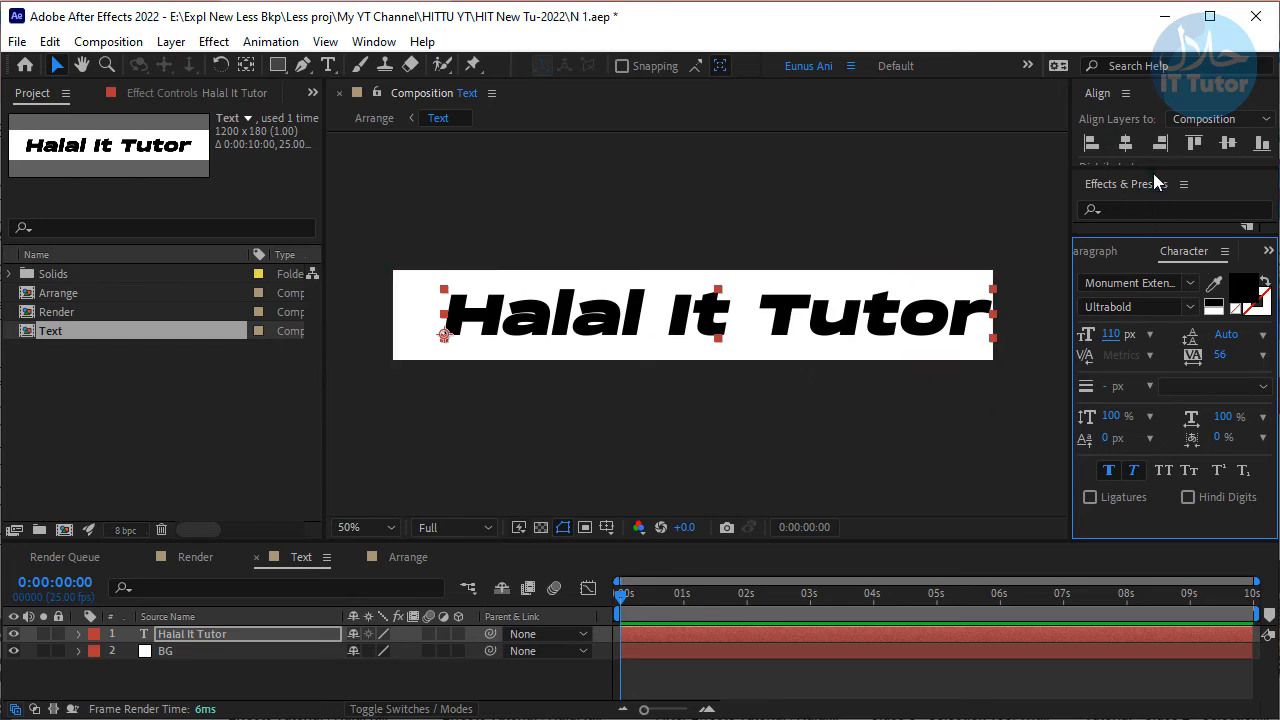
Close the Effects & Presets panel and centre the title text horizontally and vertically in the Text composition
click(1183, 184)
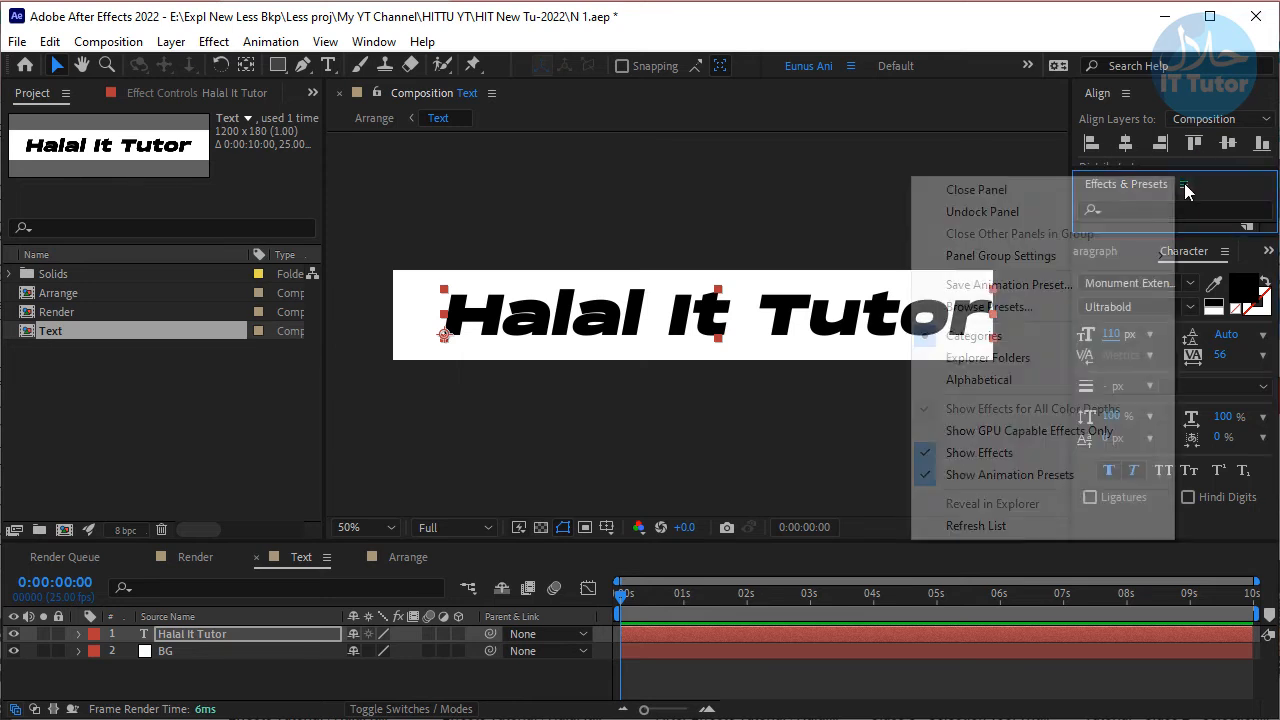
click(986, 186)
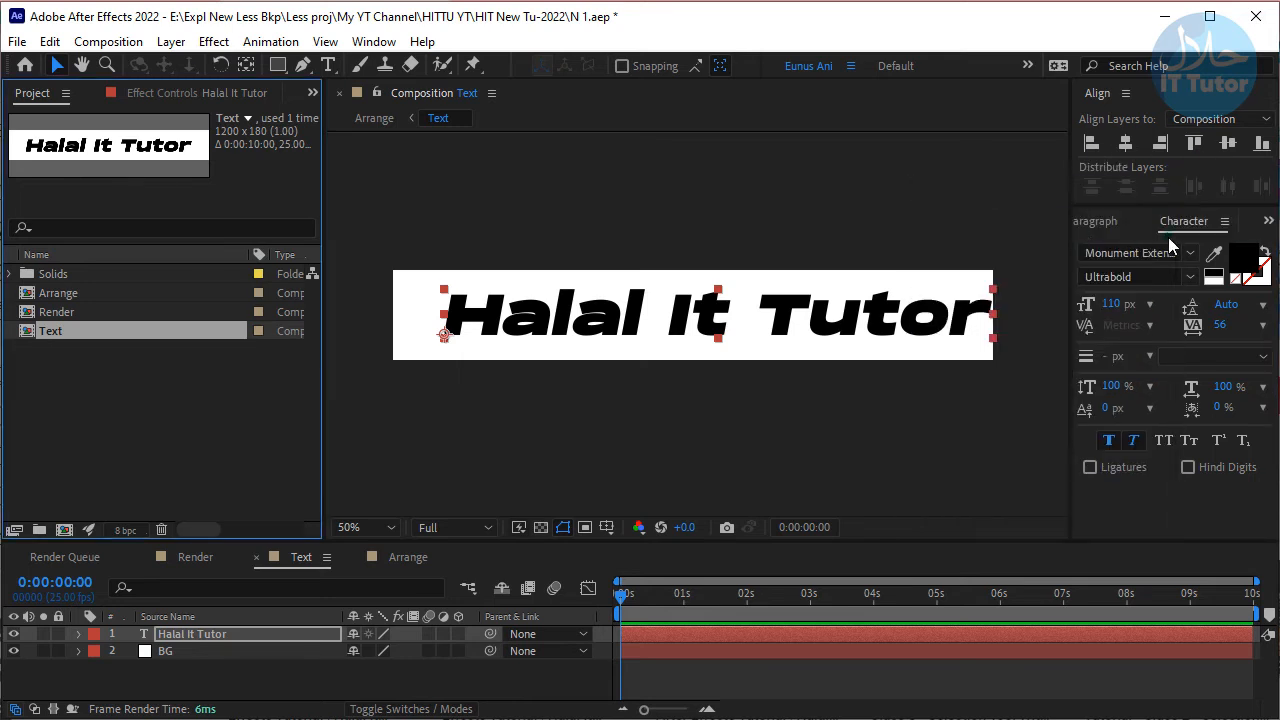
click(1125, 143)
click(1229, 144)
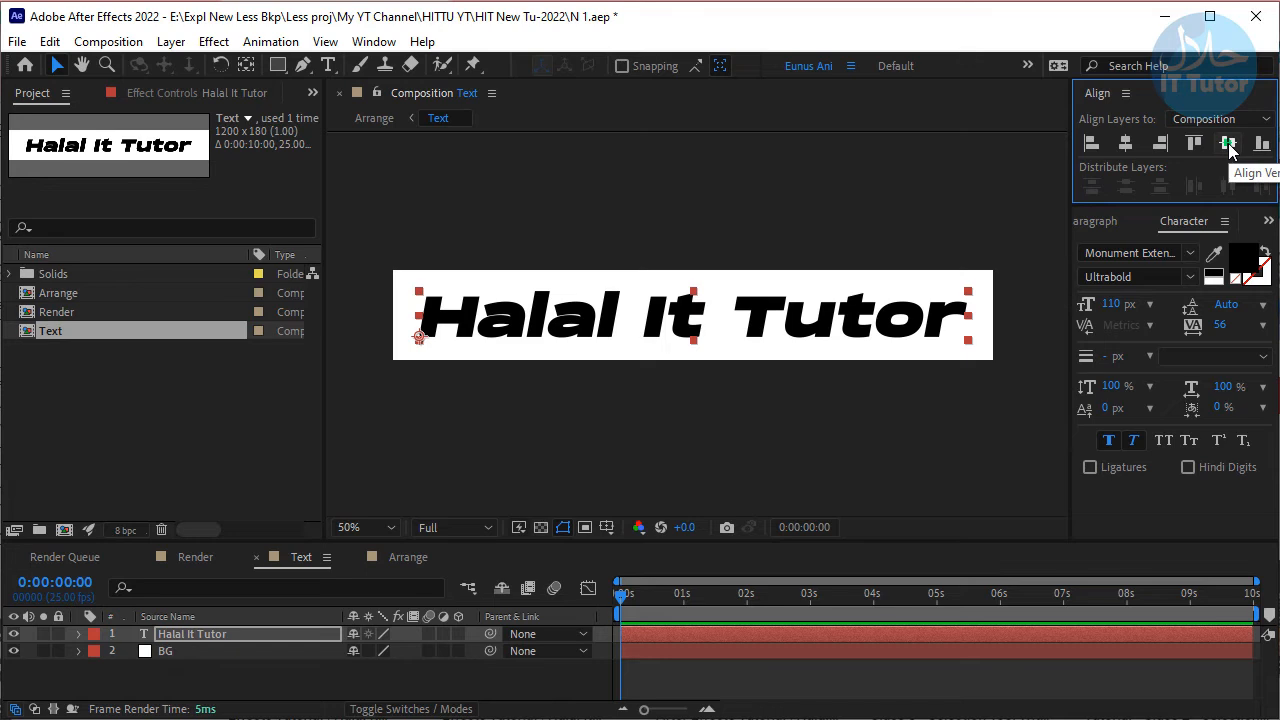
Return to the Arrange composition and widen its viewer by narrowing the panels on both sides
click(409, 557)
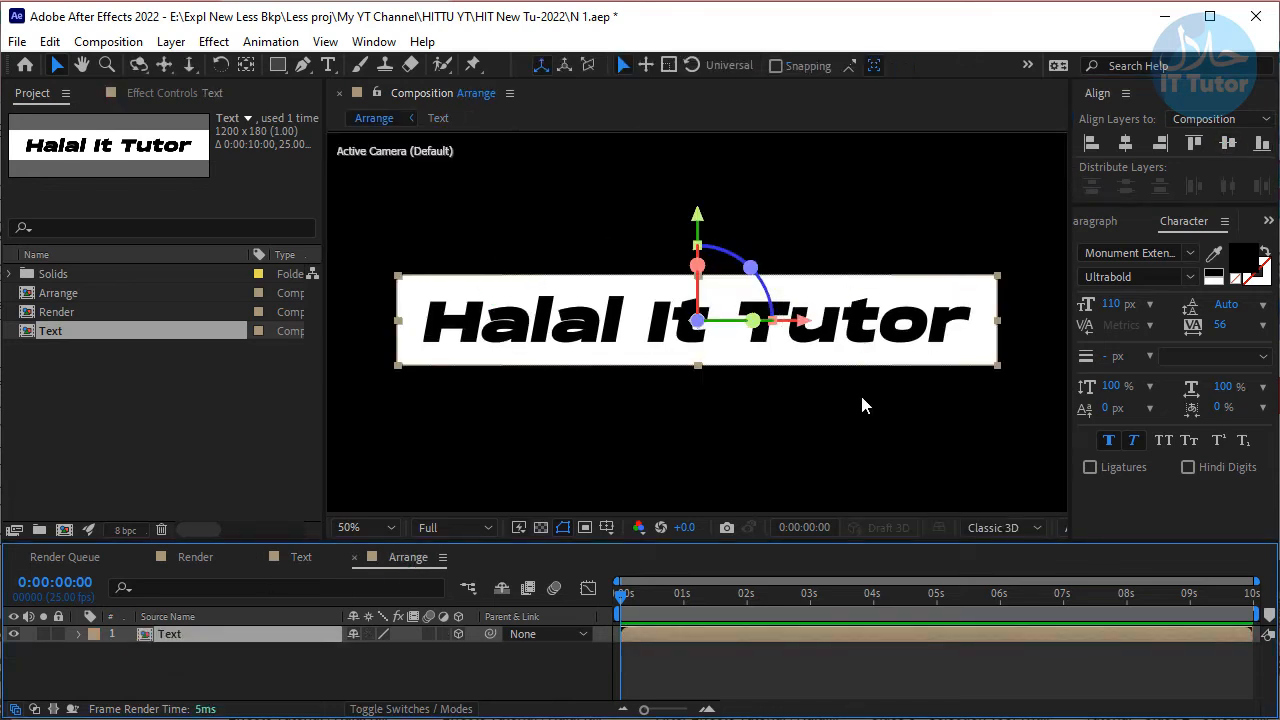
click(301, 557)
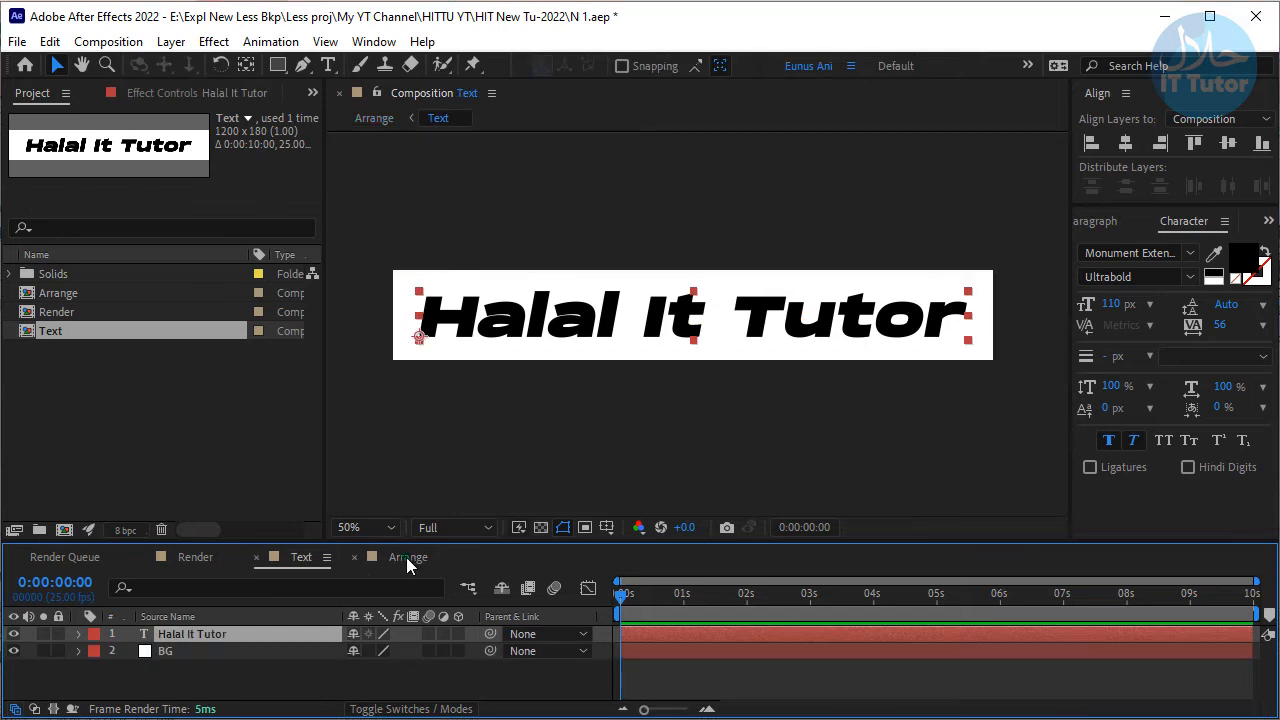
click(405, 560)
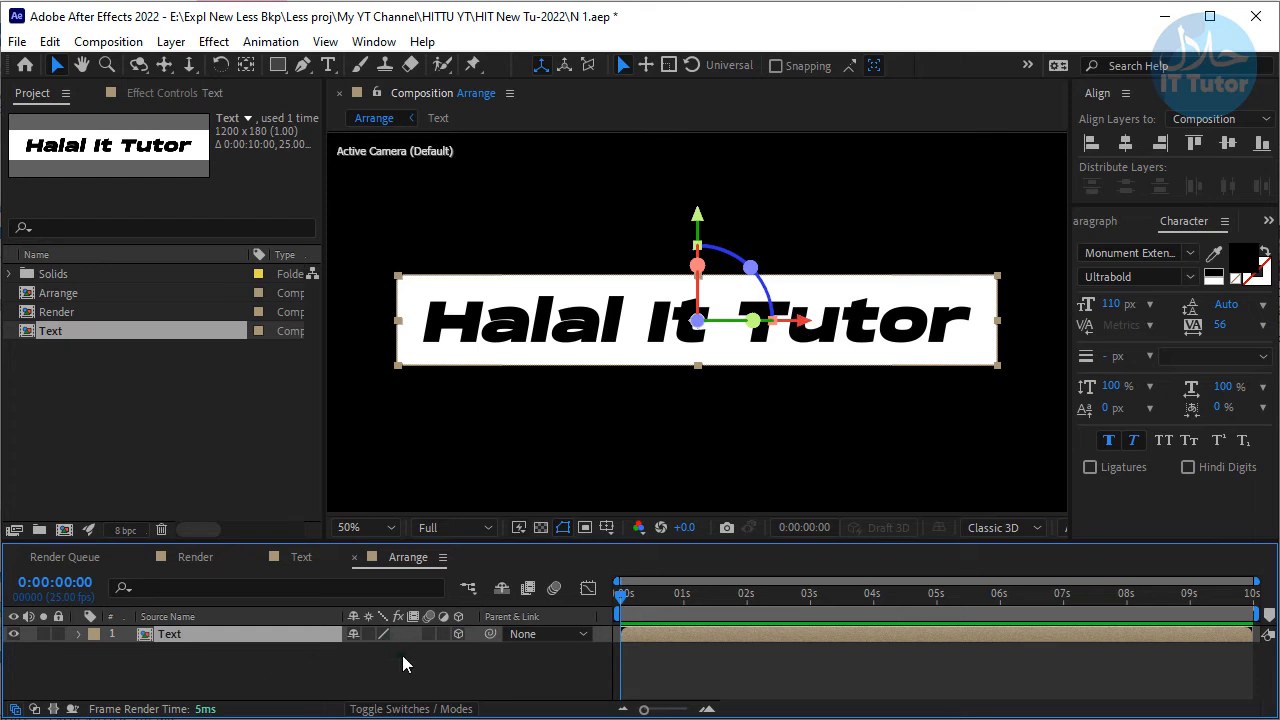
scroll(687, 344, down, 2)
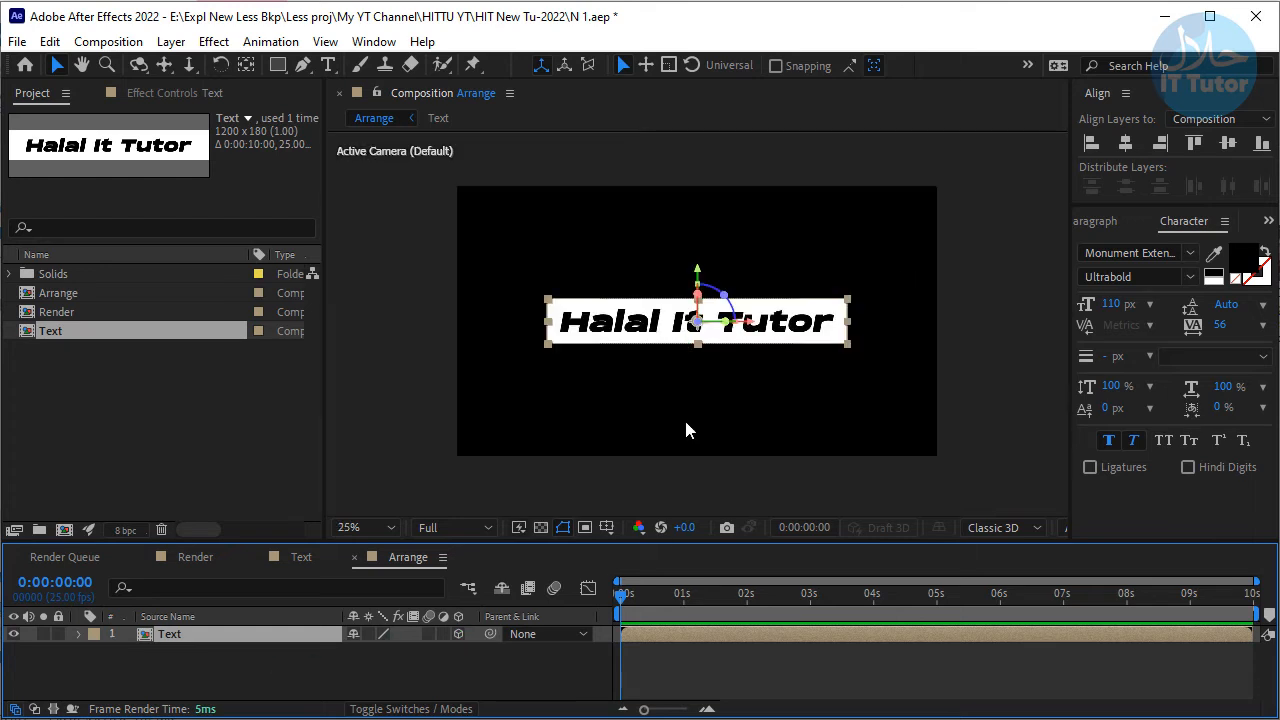
click(1082, 485)
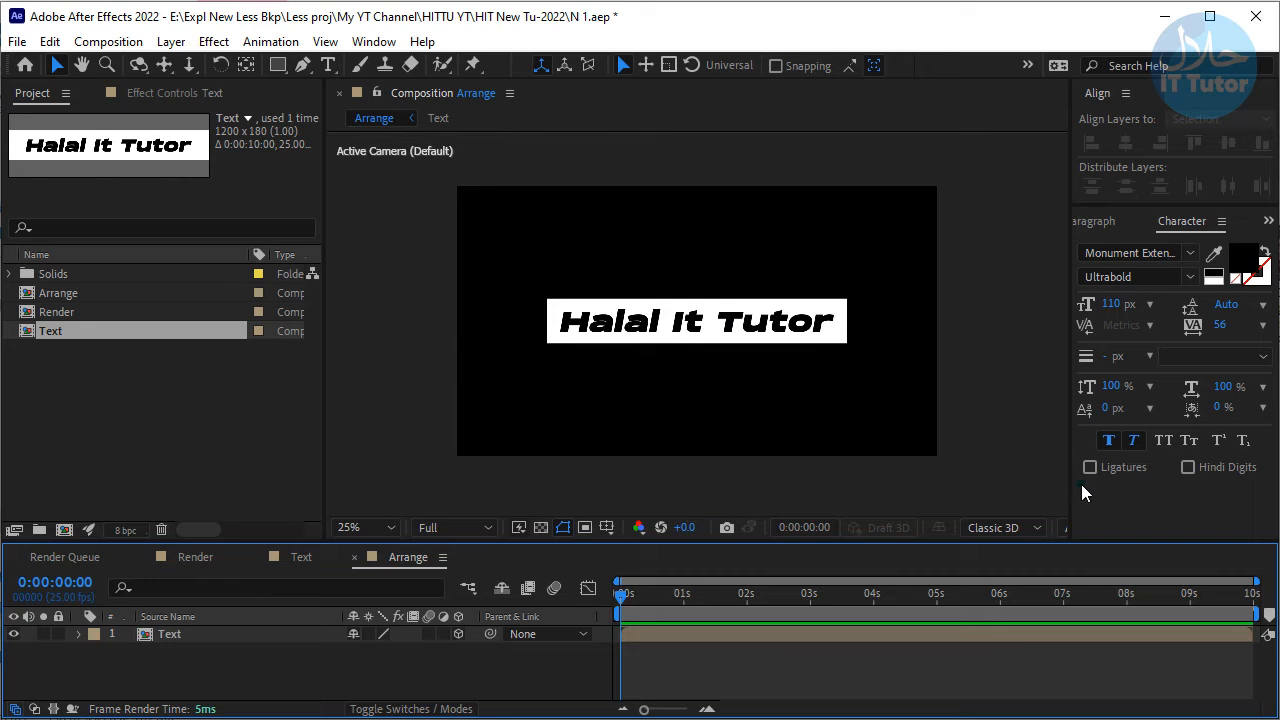
drag(1080, 522, 1126, 508)
drag(333, 435, 217, 434)
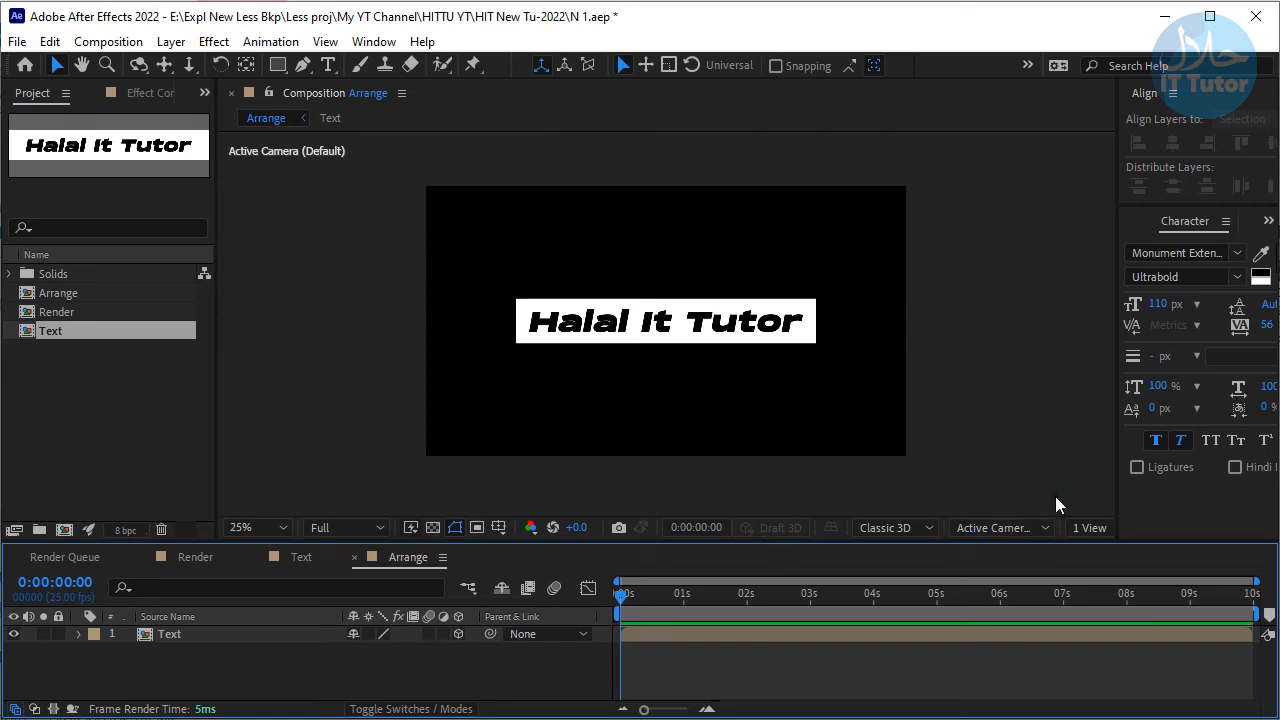
Switch the Arrange viewer to Custom View 1 and orbit it to see the text strip from an angle
click(1088, 528)
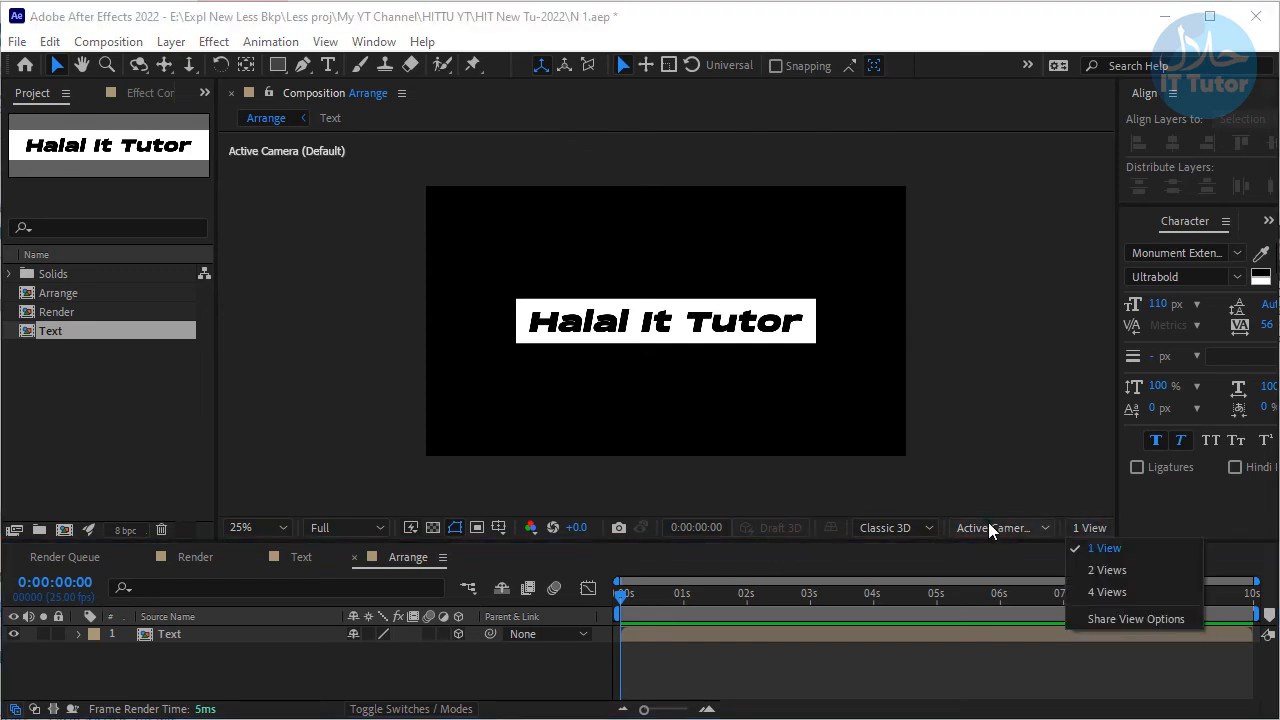
click(1011, 528)
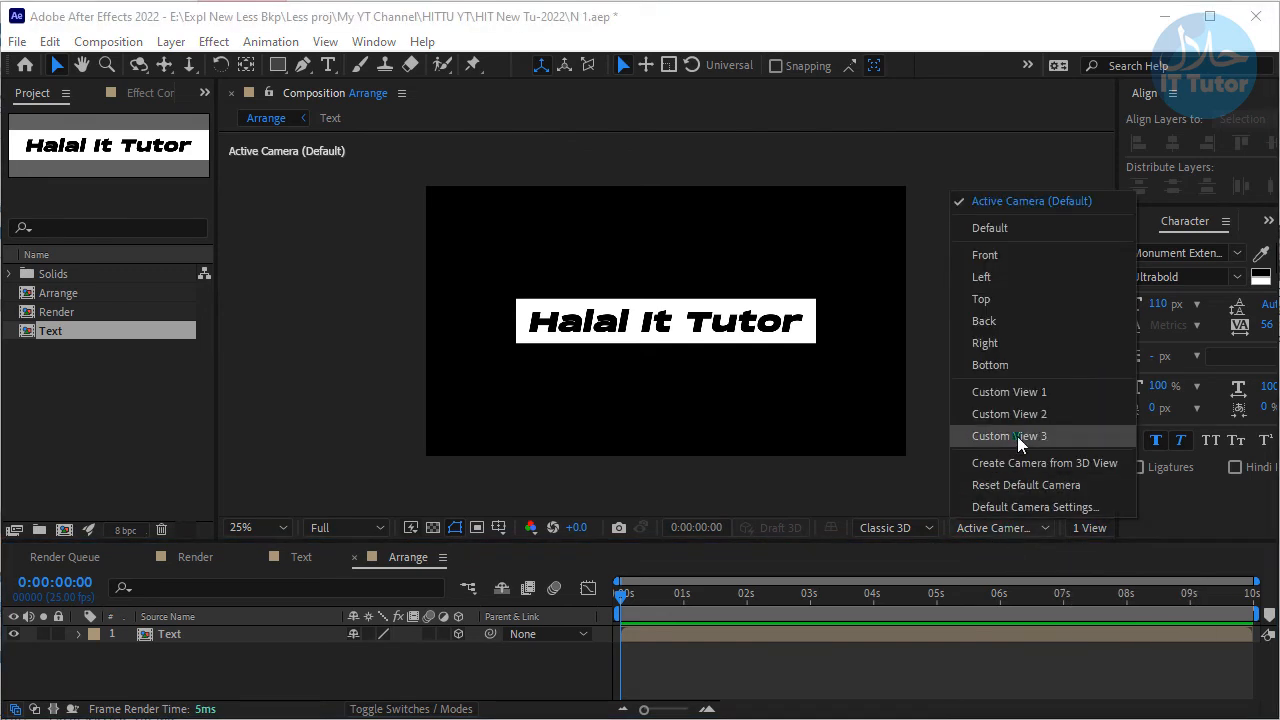
click(1039, 392)
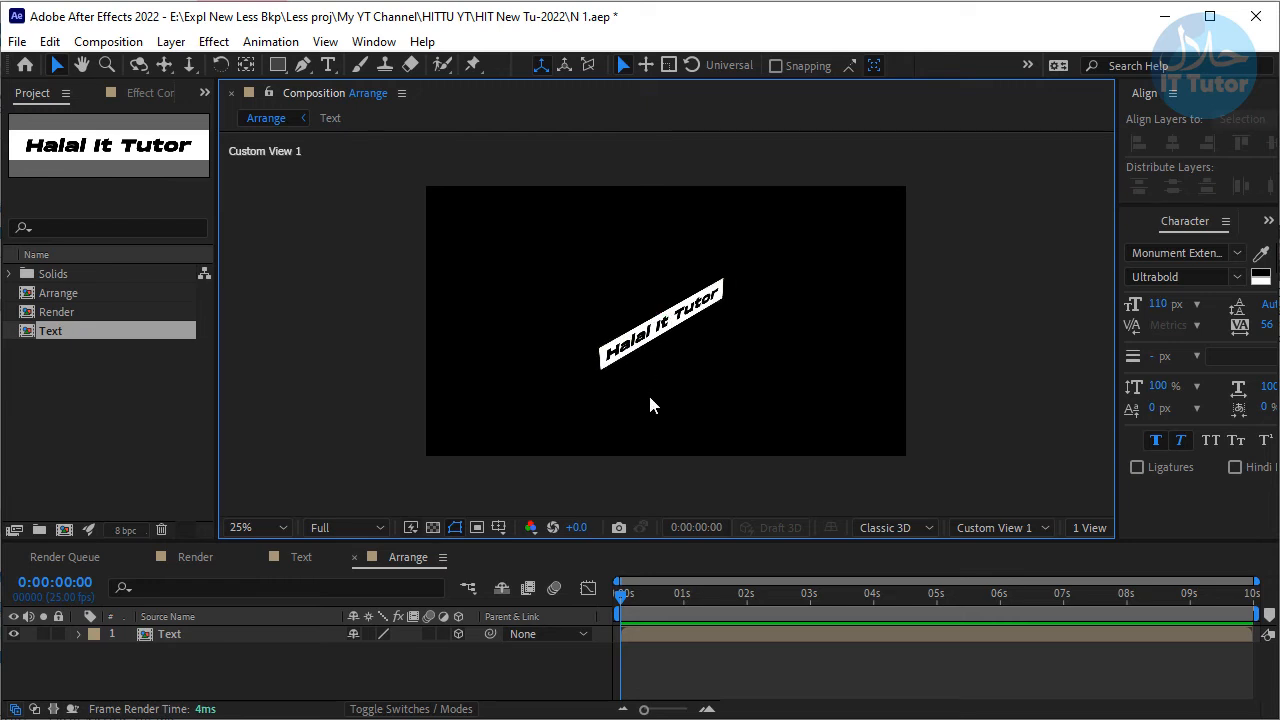
key(c)
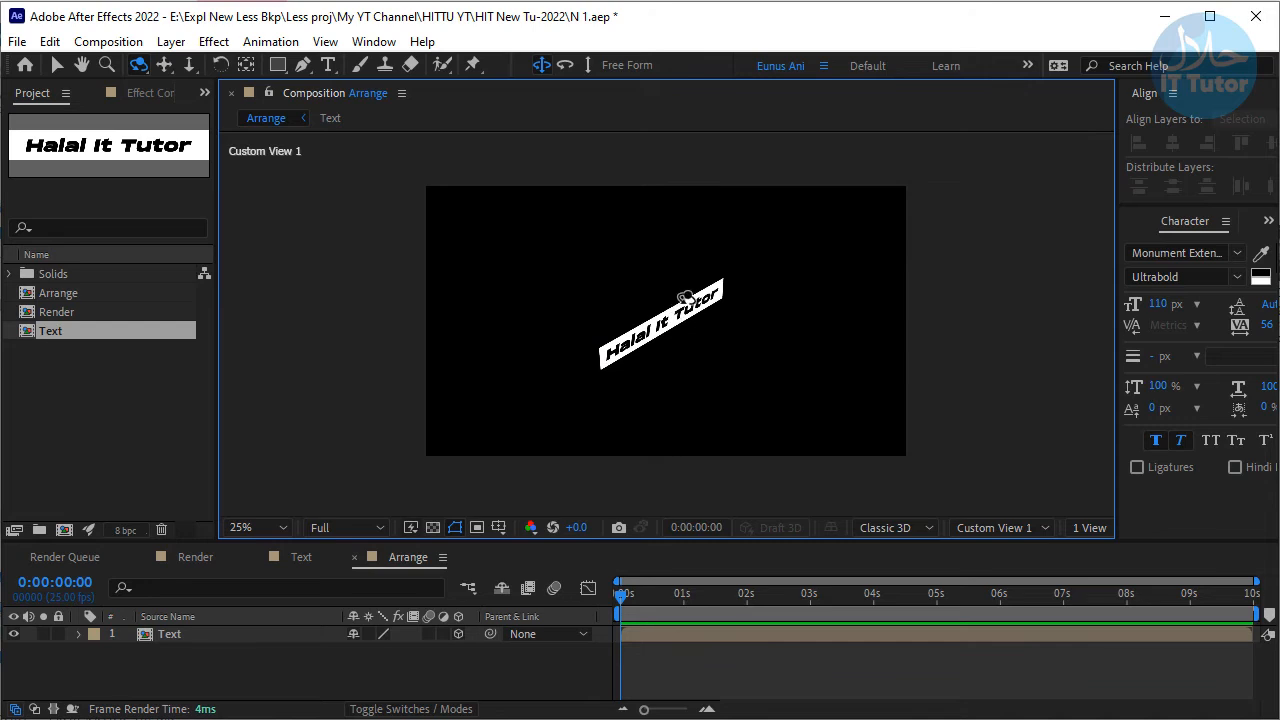
drag(693, 367, 648, 349)
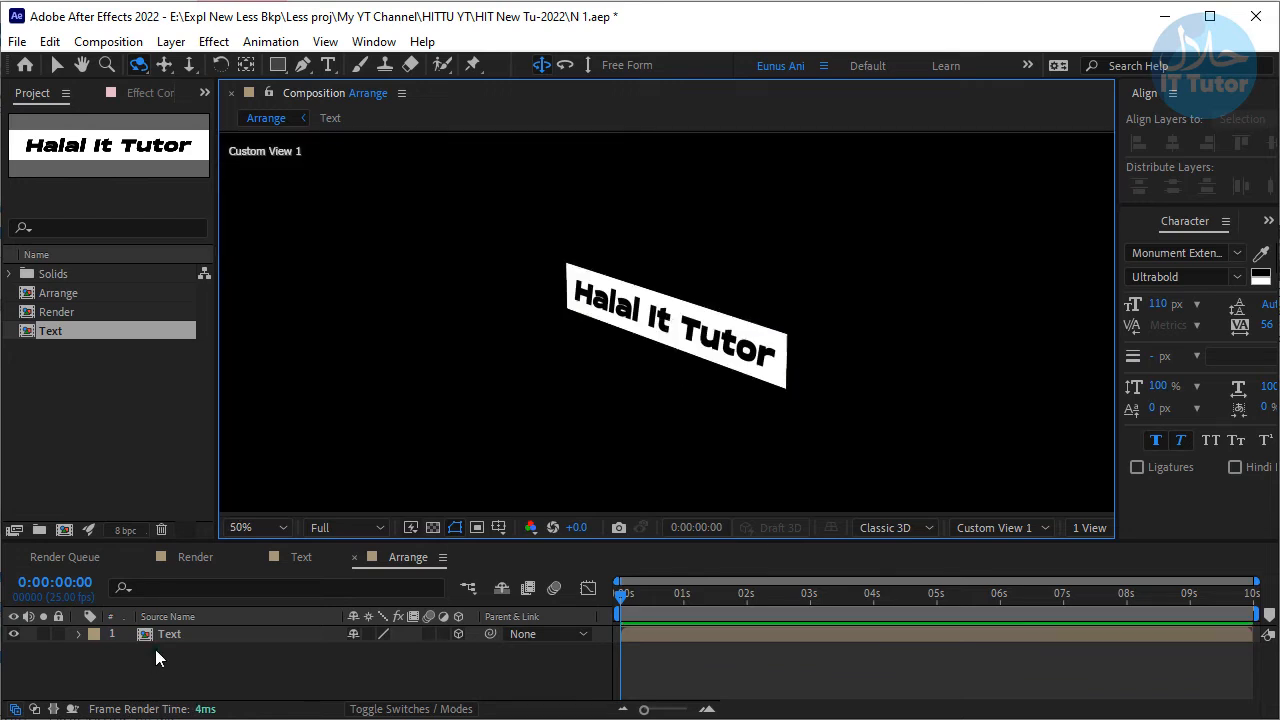
Duplicate the Text layer in the Arrange composition and return to the Selection tool
click(168, 635)
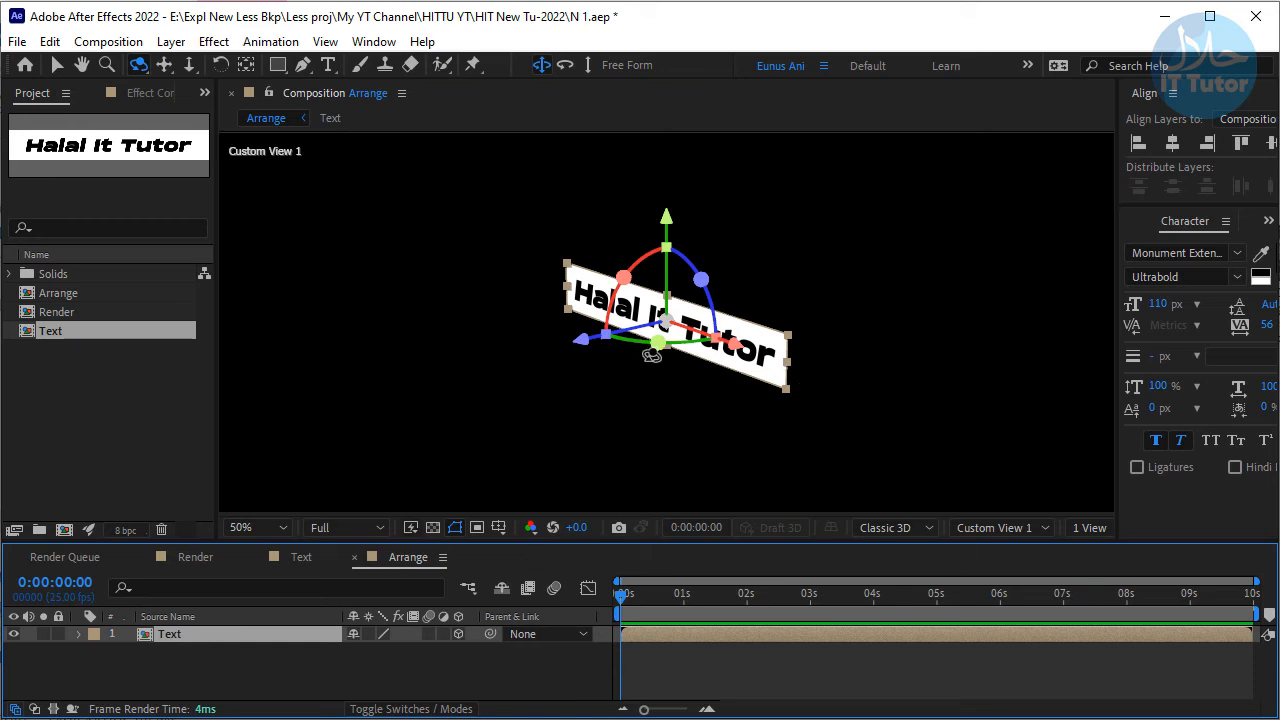
click(510, 552)
click(167, 640)
key(ctrl+d)
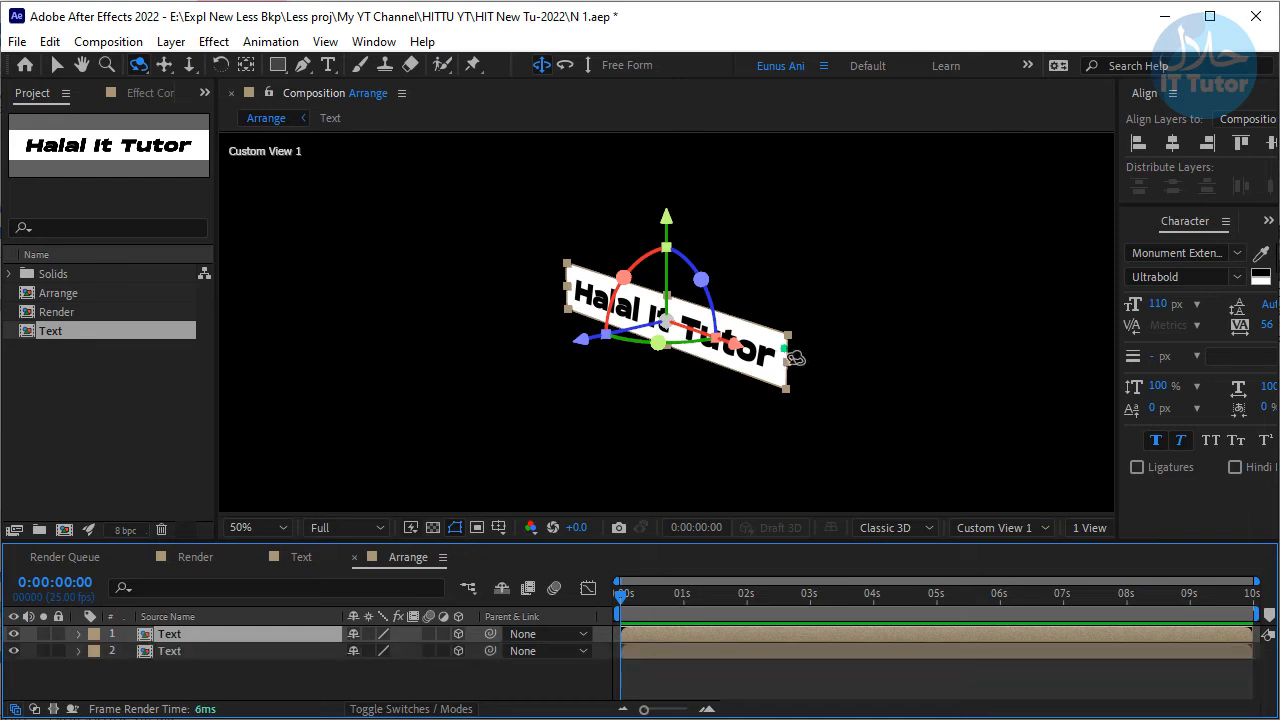
click(57, 68)
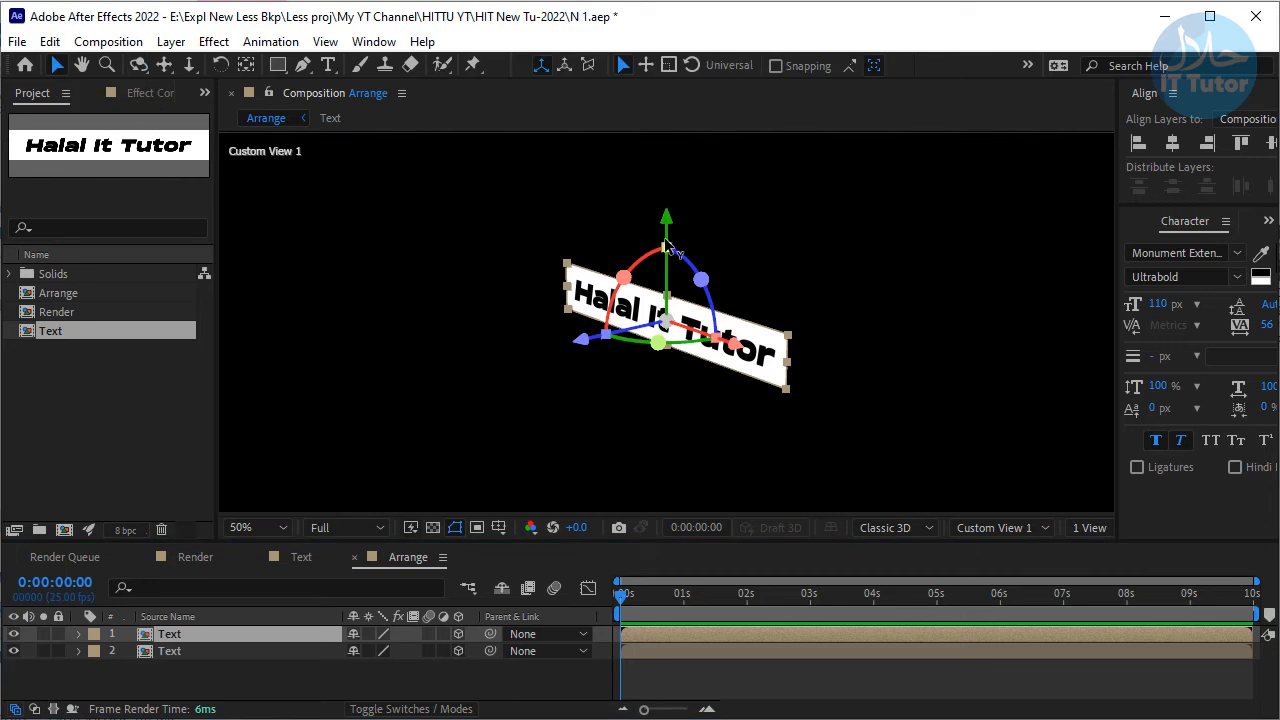
Try to move the duplicated Text layer up above the original along the Y axis, and undo the move
drag(666, 246, 666, 186)
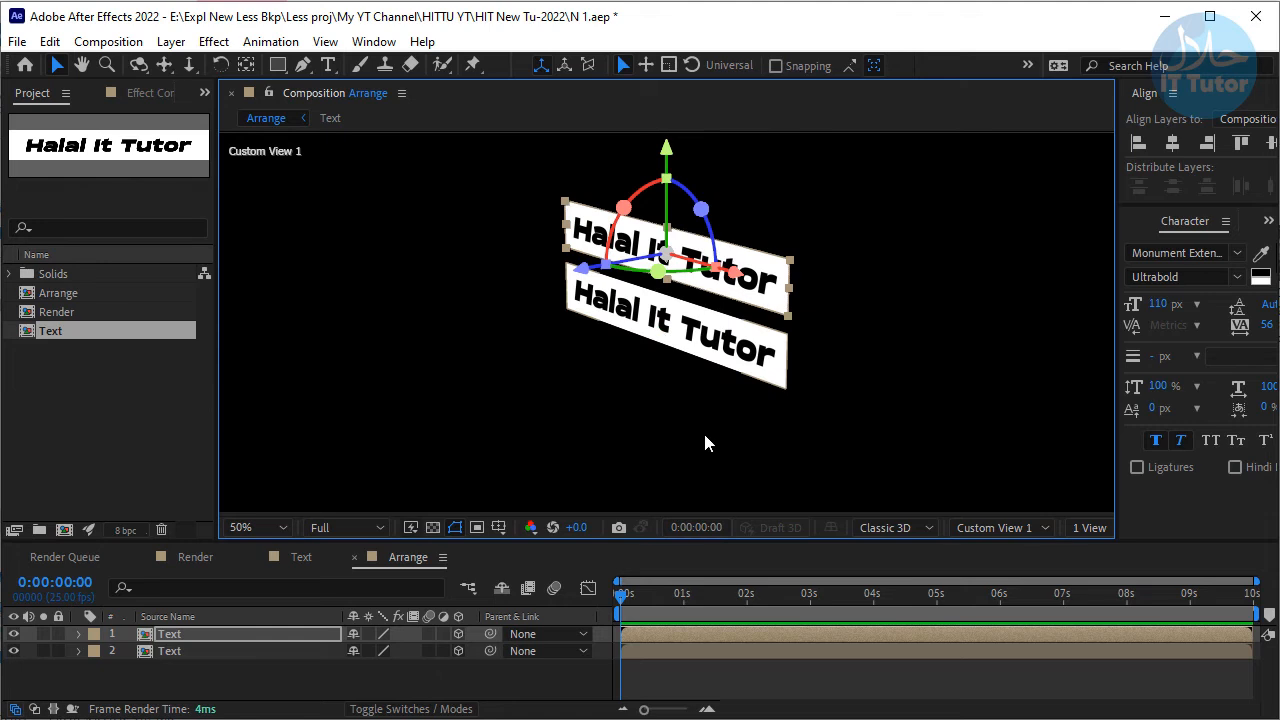
key(ctrl+z)
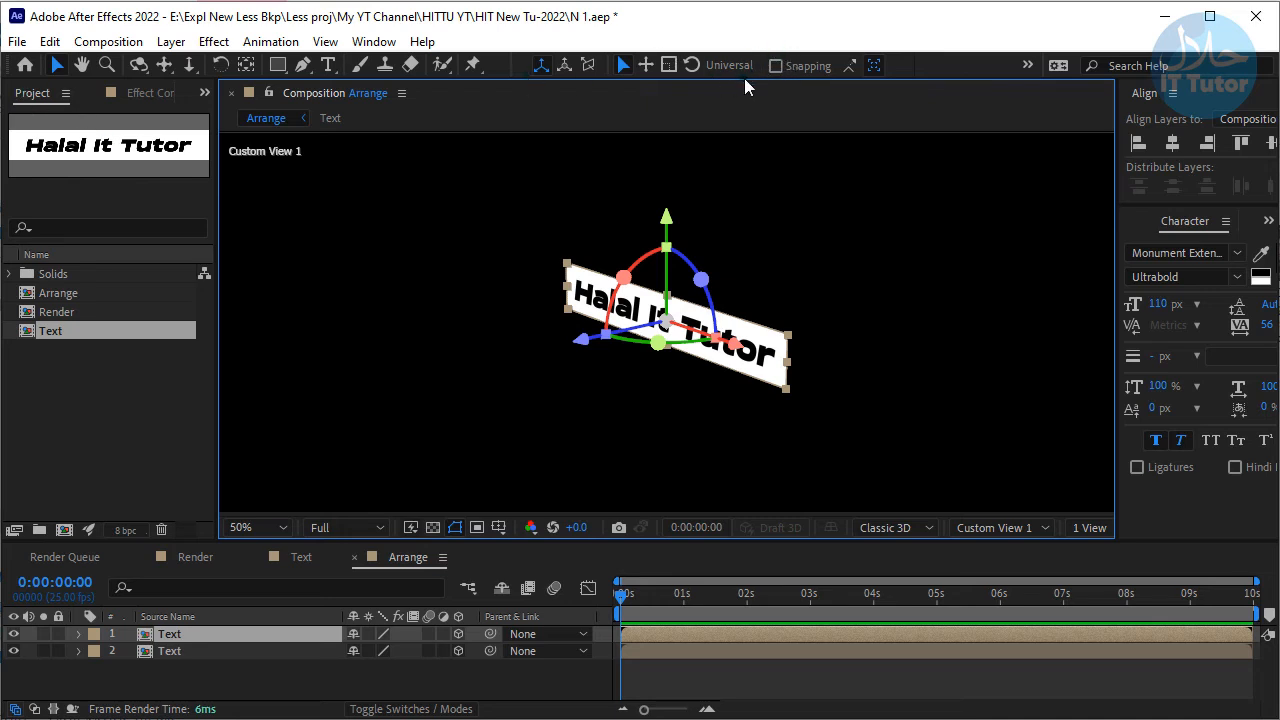
Enable snapping, try moving the duplicated Text layer along the X axis, and undo the move
click(776, 66)
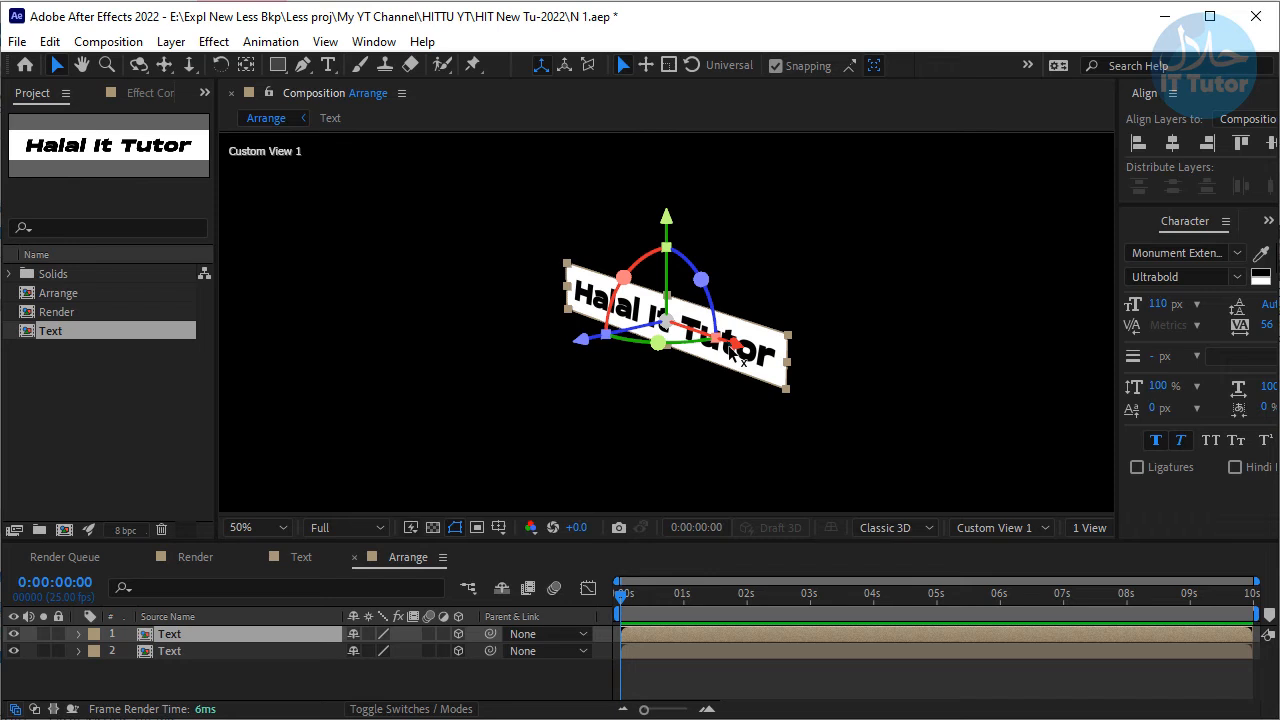
drag(735, 350, 633, 336)
key(ctrl+z)
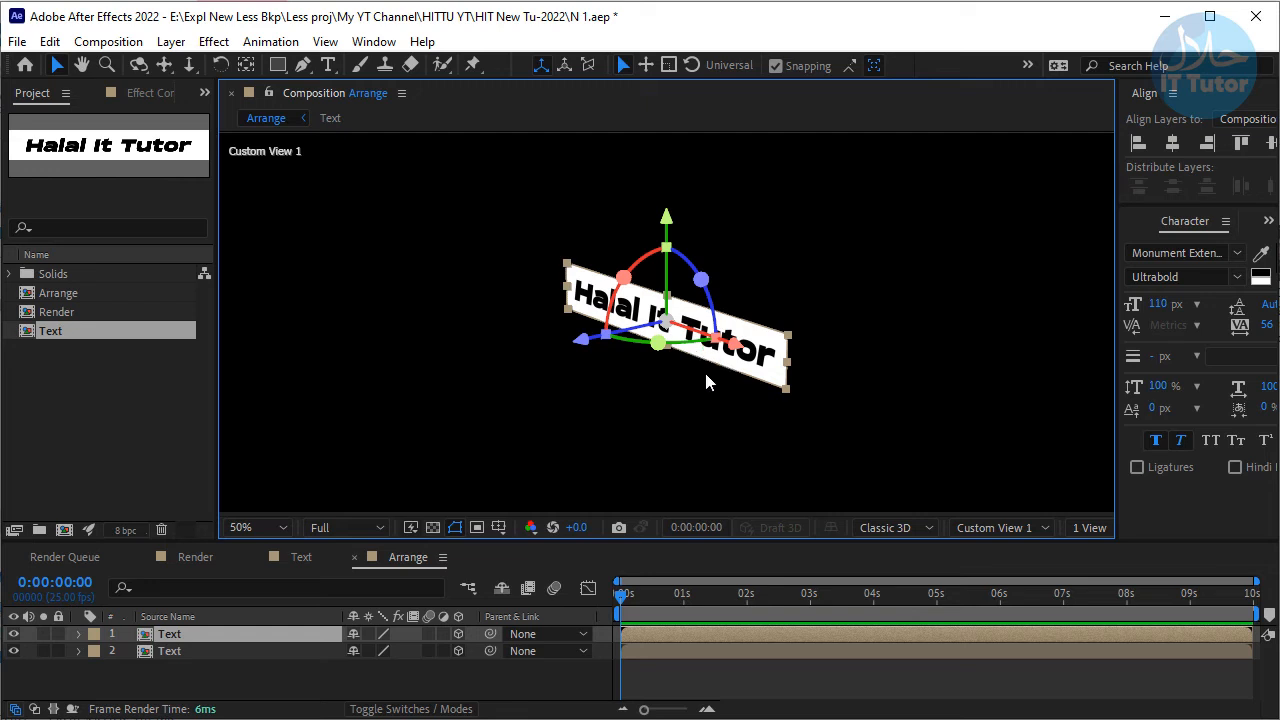
key(period)
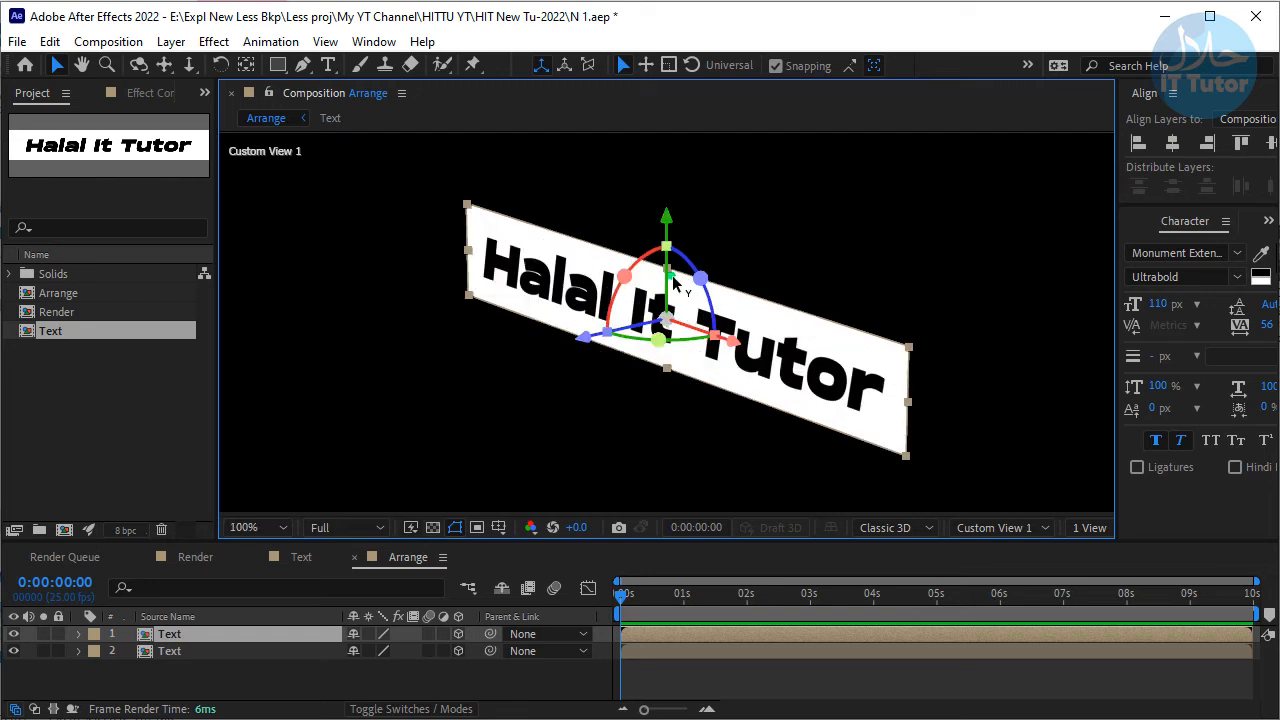
Move the duplicated Text layer up along the Y axis and snap its lower edge to the original strip's upper edge
drag(666, 294, 665, 239)
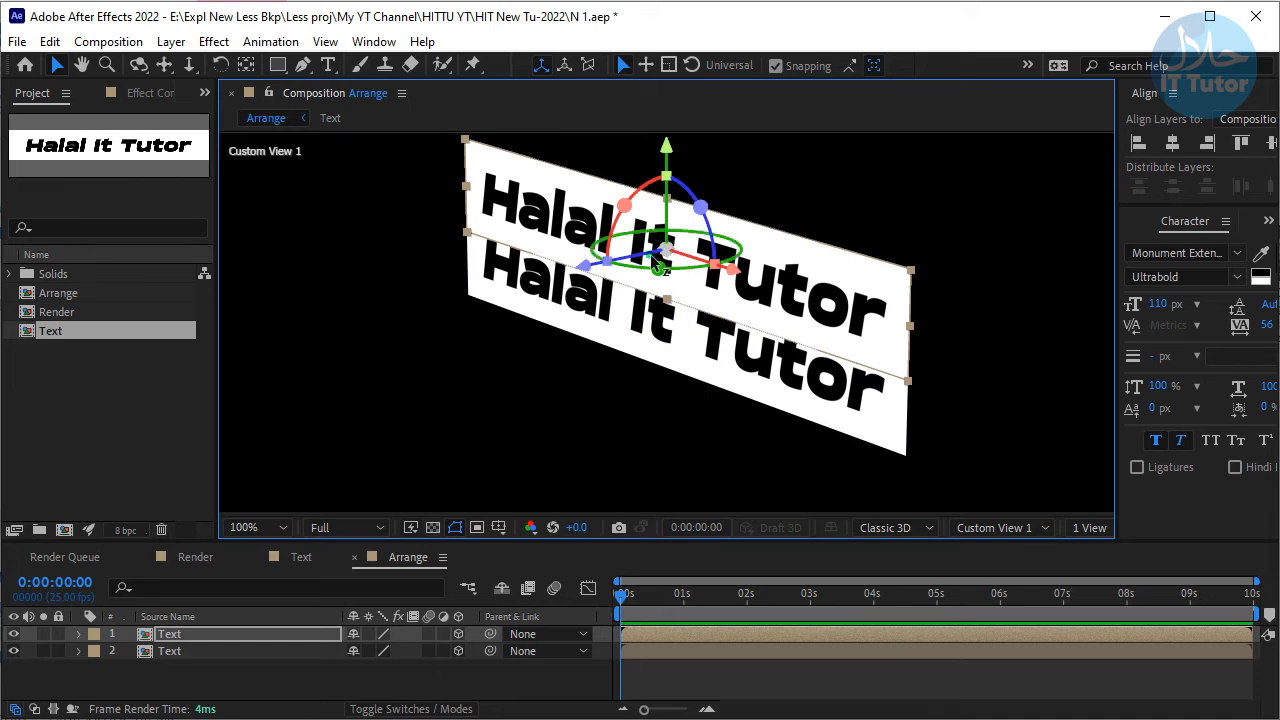
key(comma)
key(c)
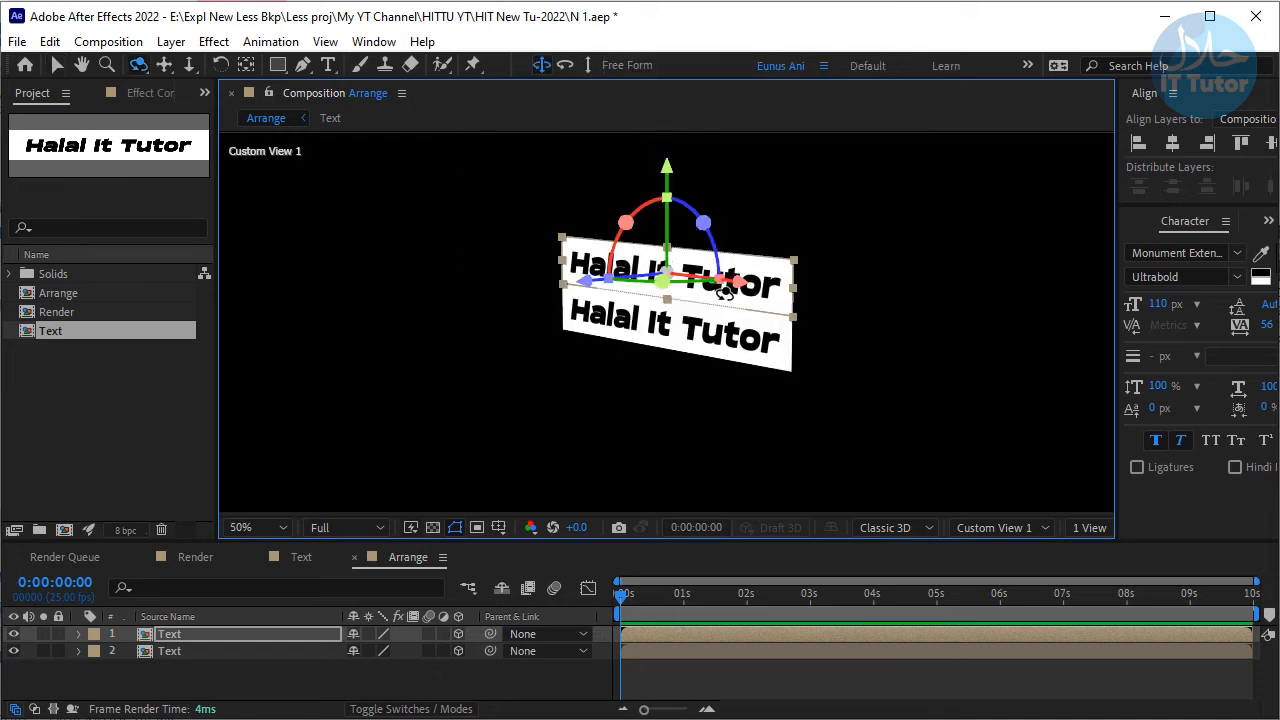
key(v)
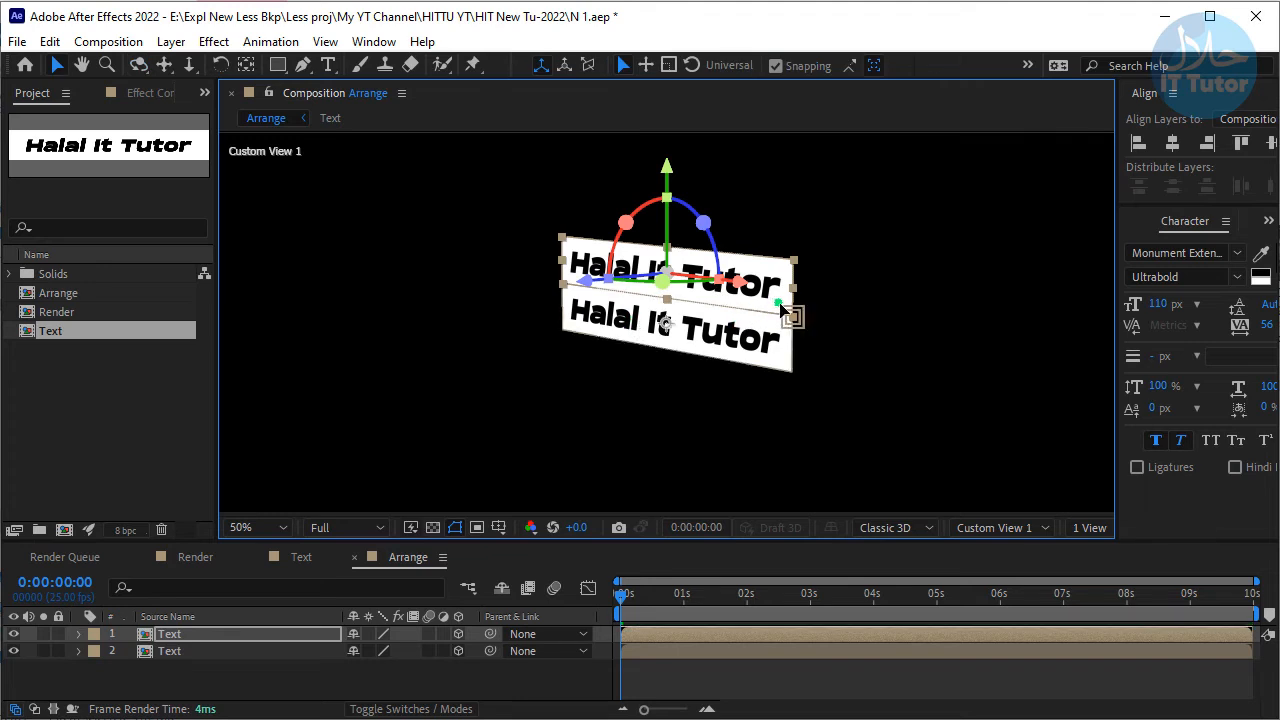
Try moving the upper Text copy away sideways and snap it back onto the original strip's upper edge
drag(779, 309, 880, 306)
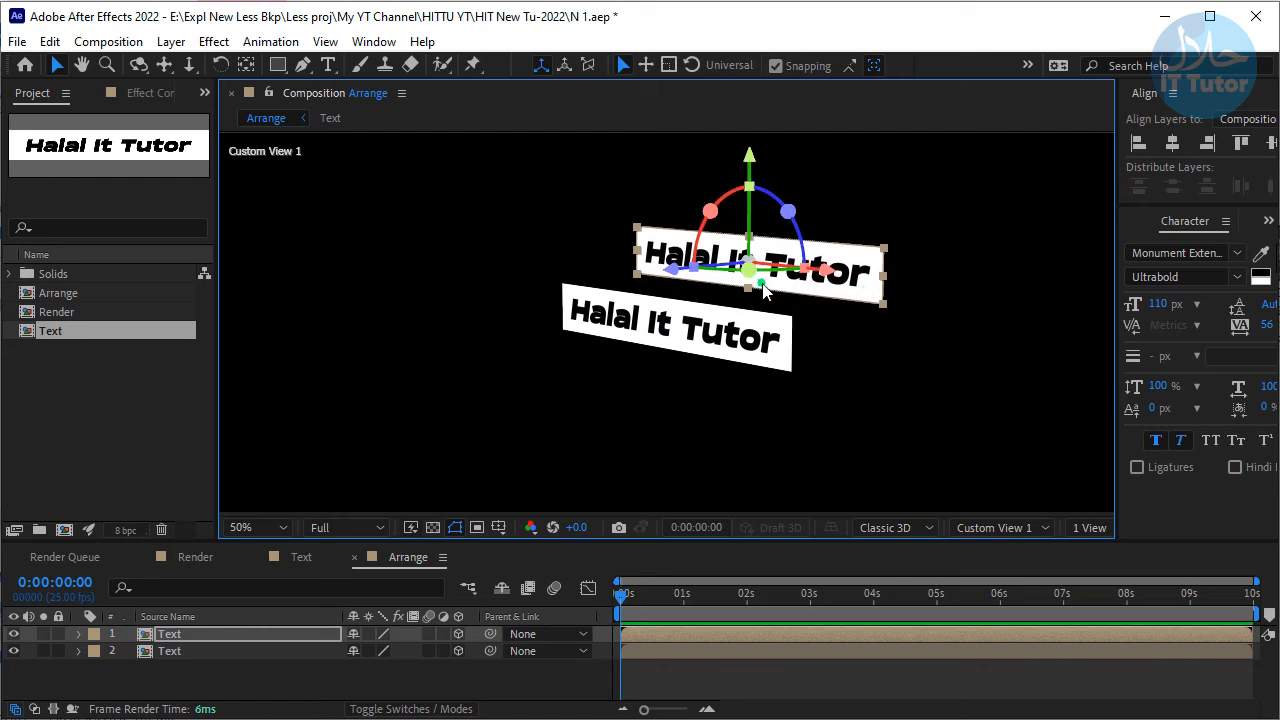
drag(762, 288, 688, 292)
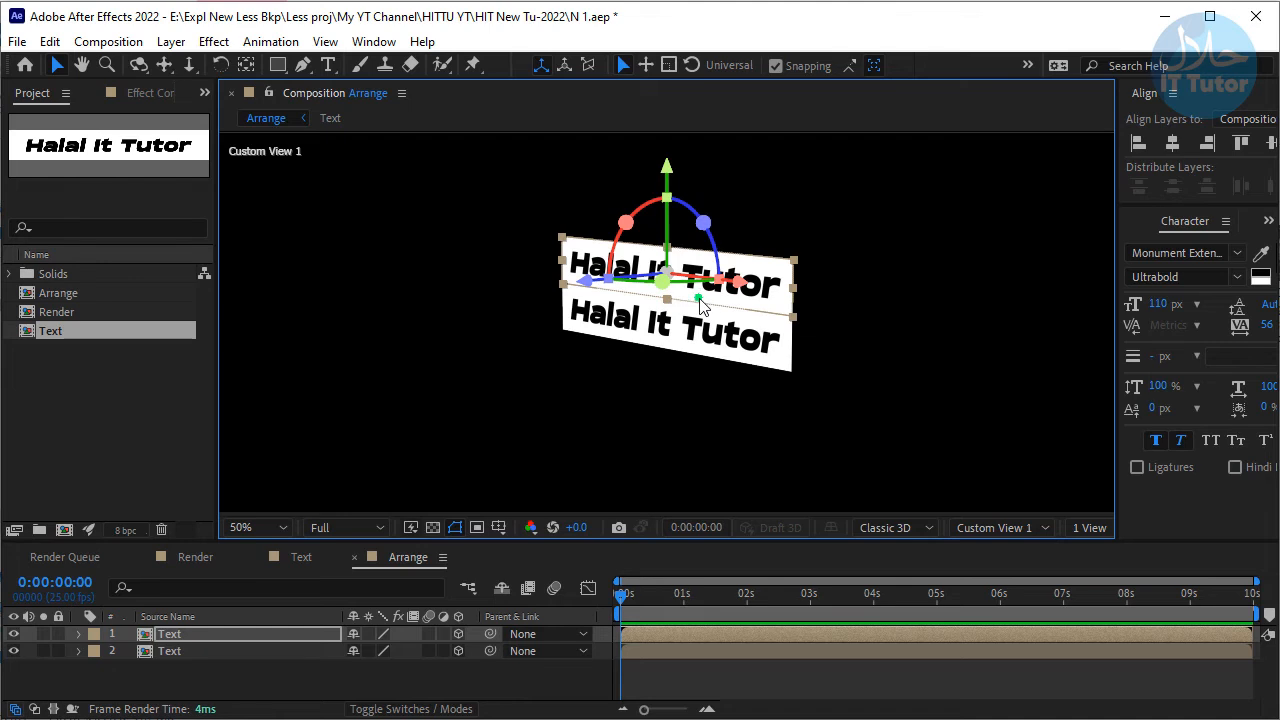
mouse_move(692, 297)
mouse_down()
mouse_move(701, 256)
mouse_move(697, 279)
mouse_up()
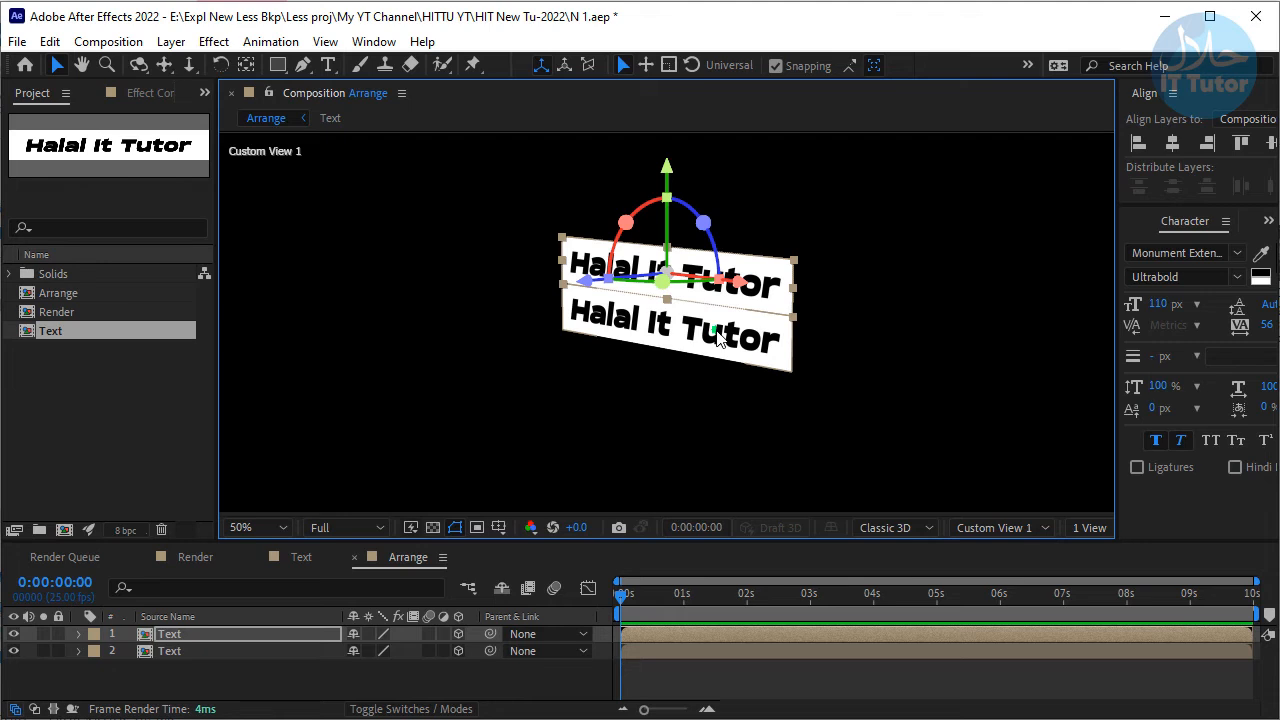
Use Animation Composer's Anchor Point Mover to set the upper Text copy's anchor point at its bottom centre
scroll(655, 315, up, 2)
drag(729, 285, 725, 307)
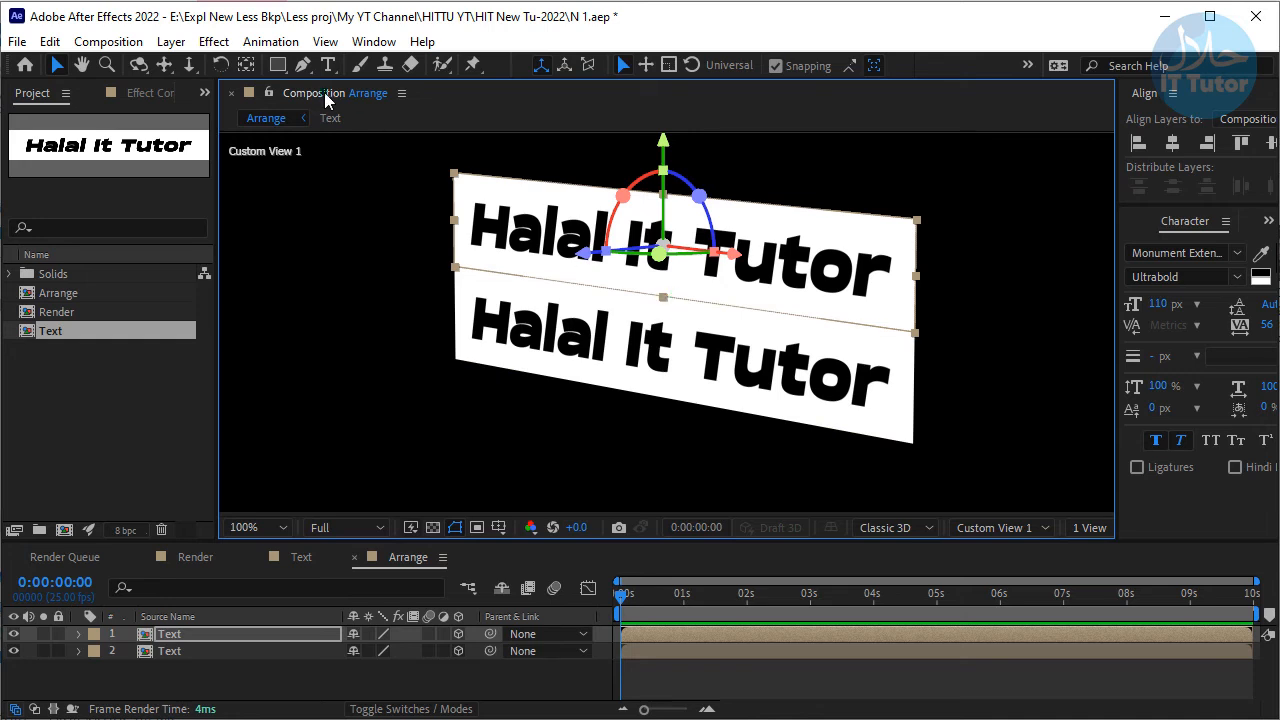
click(380, 45)
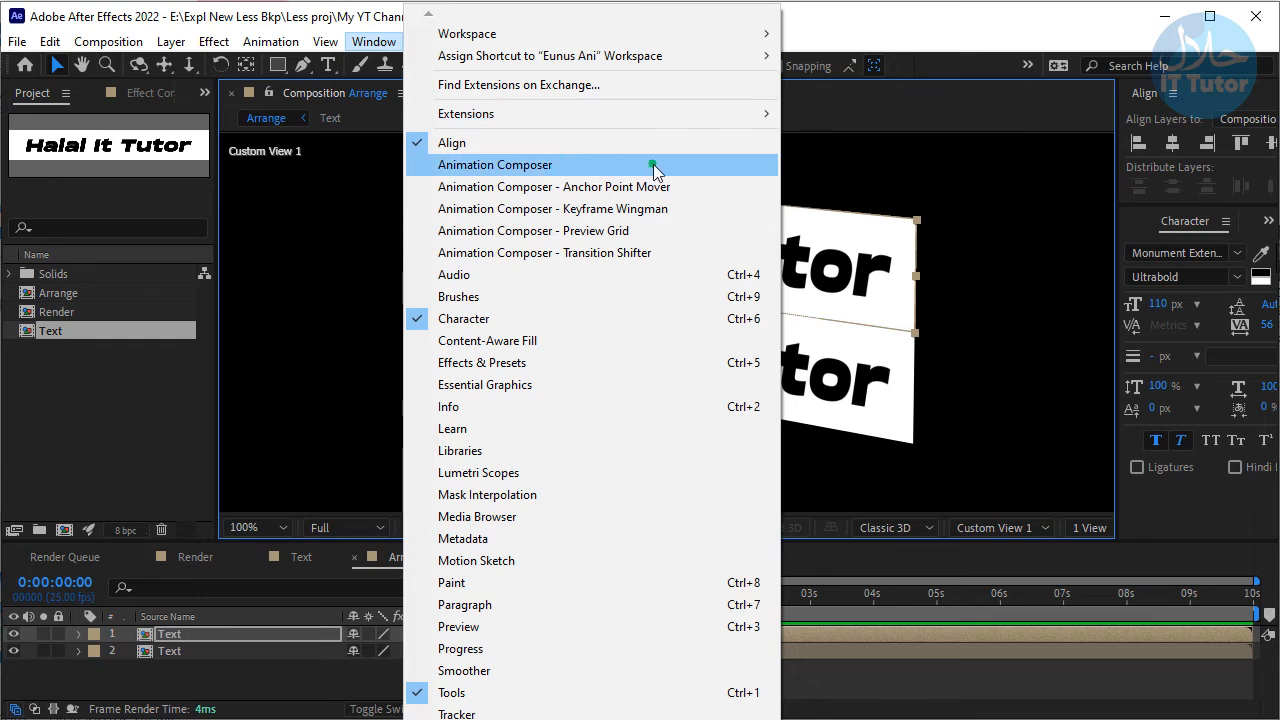
click(650, 190)
drag(132, 123, 1103, 179)
click(387, 46)
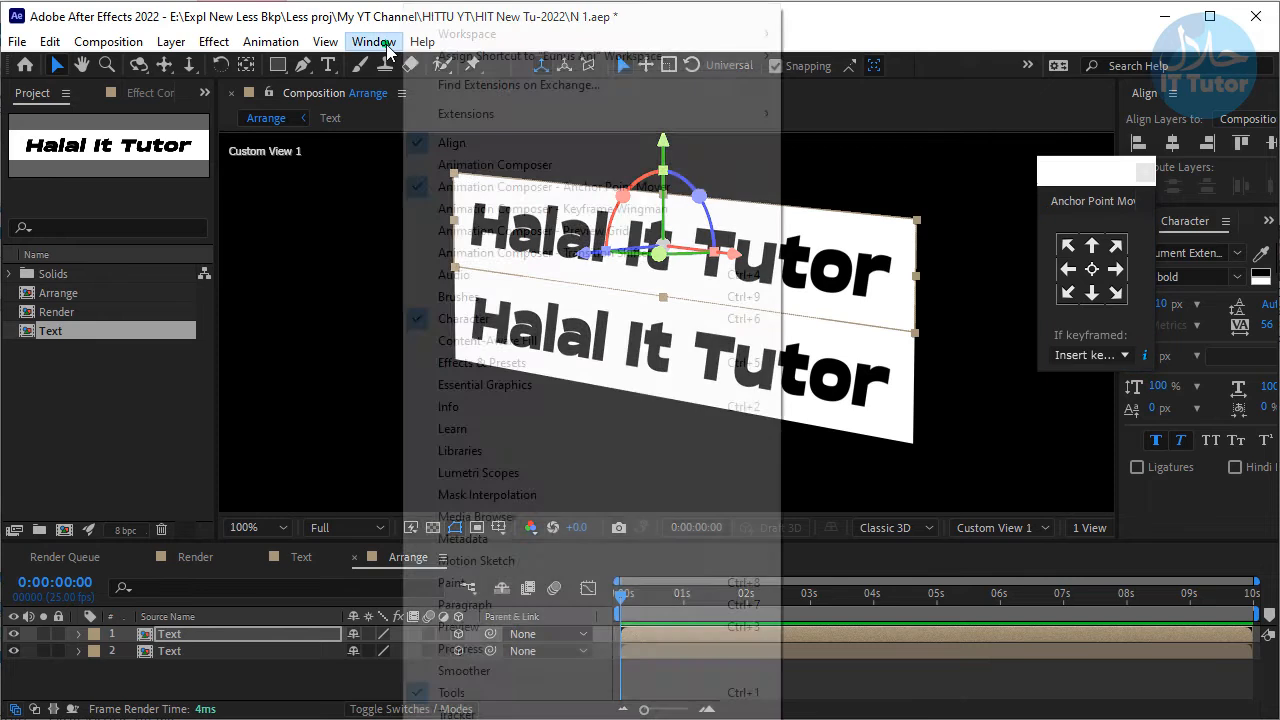
click(378, 44)
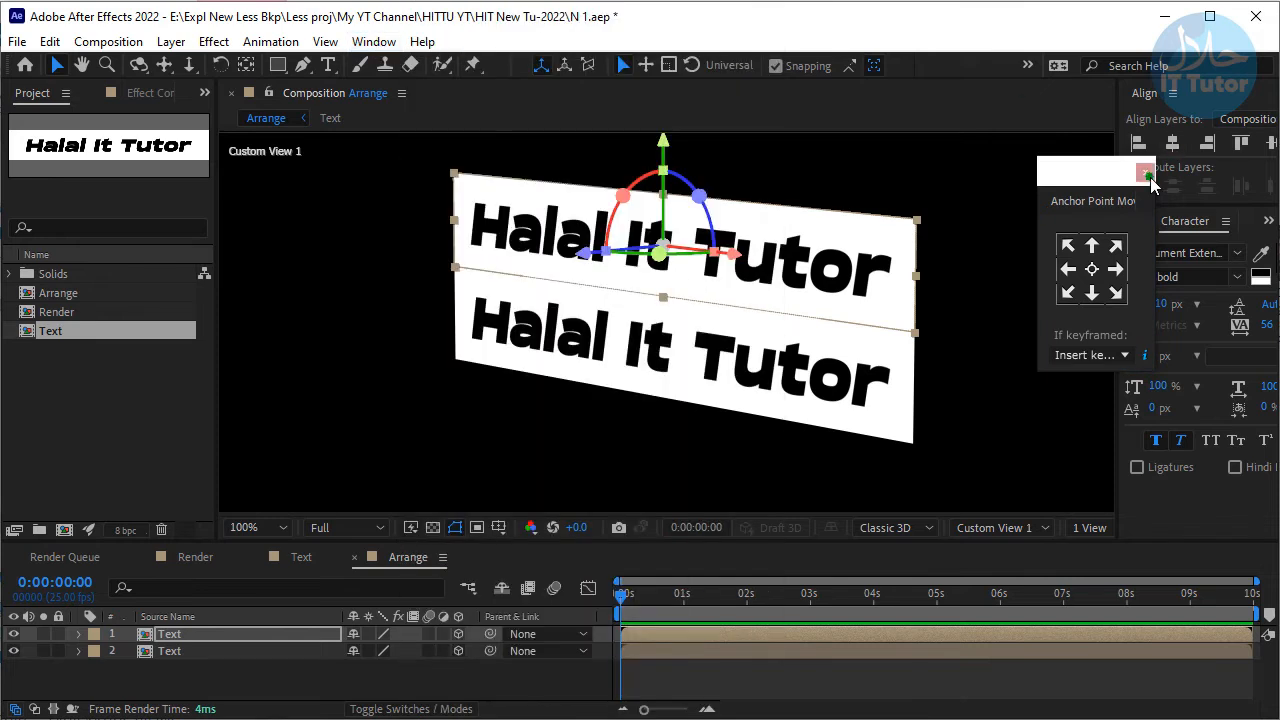
click(1093, 299)
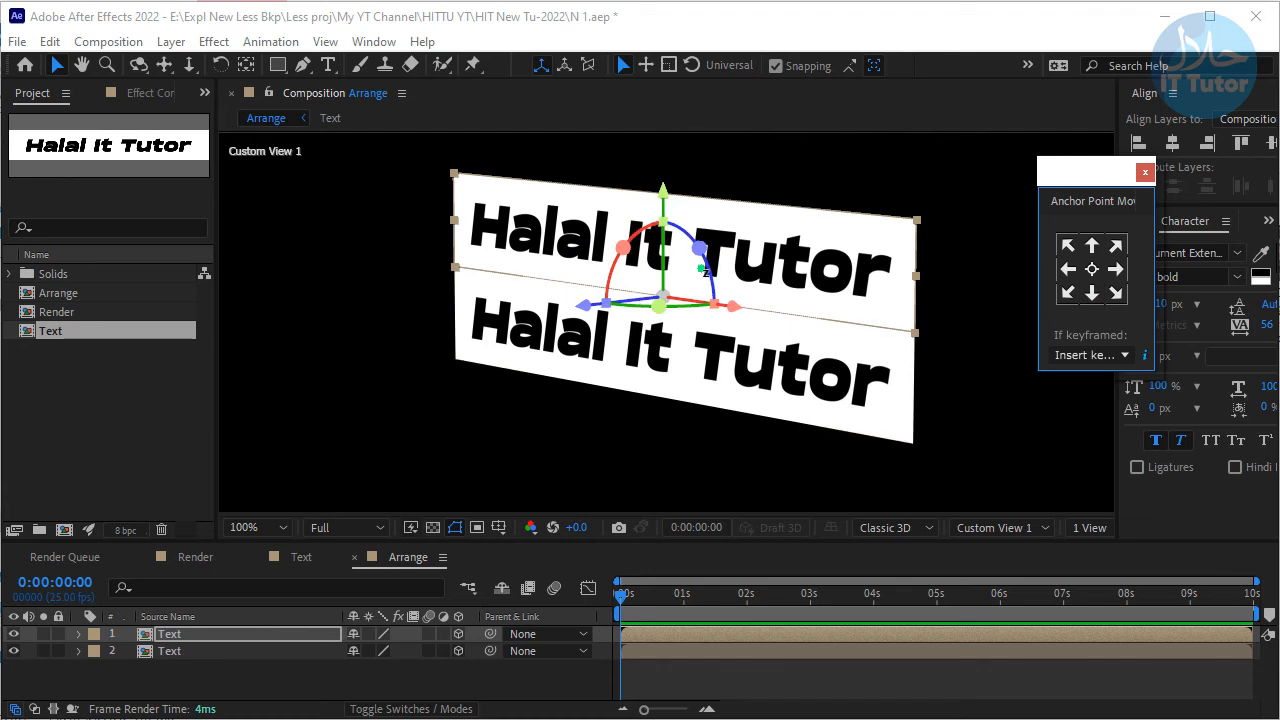
drag(1096, 187, 1070, 188)
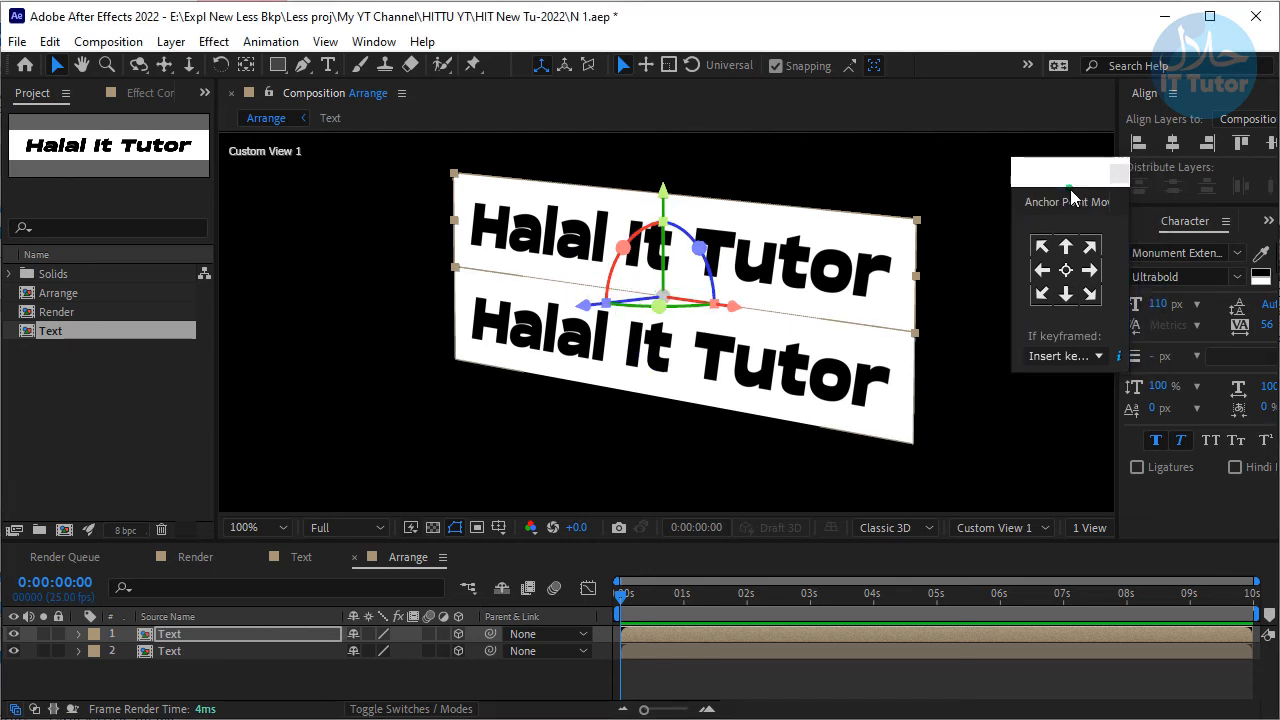
Set the upper Text layer's X Rotation to -90° so it folds back as the top face
click(172, 636)
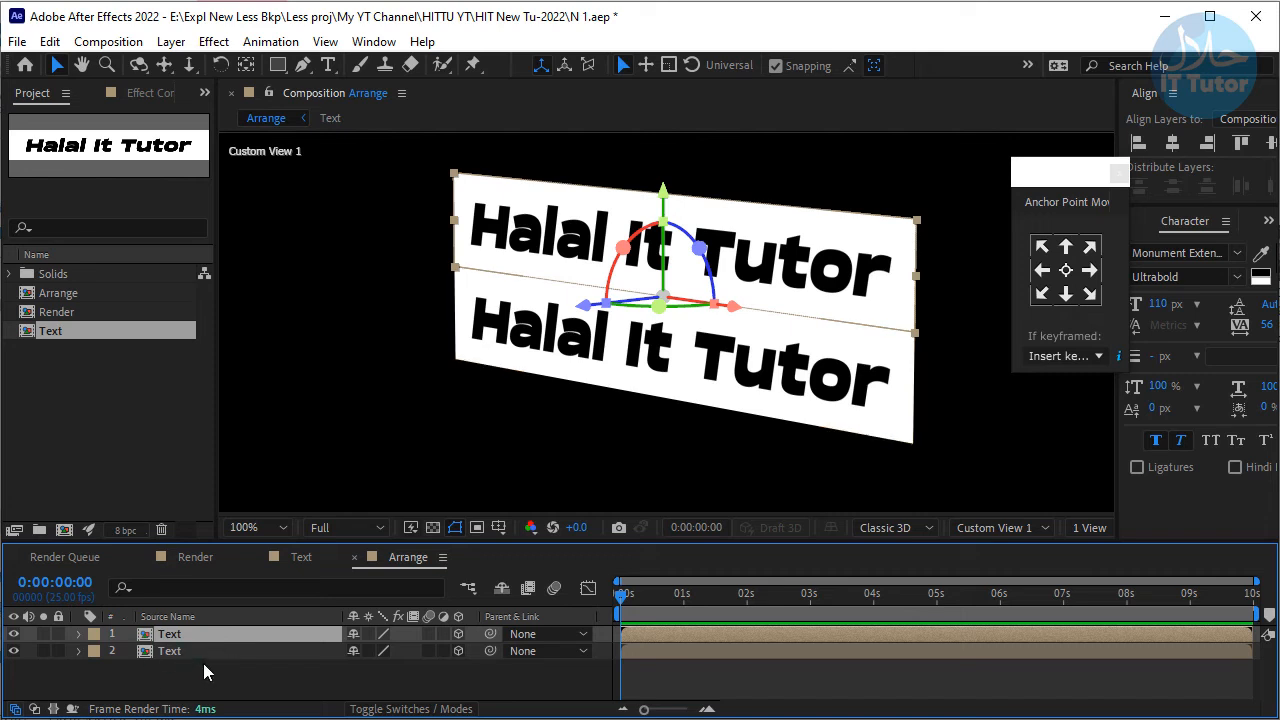
key(r)
drag(374, 668, 388, 682)
key(ctrl+z)
click(373, 669)
text(9)
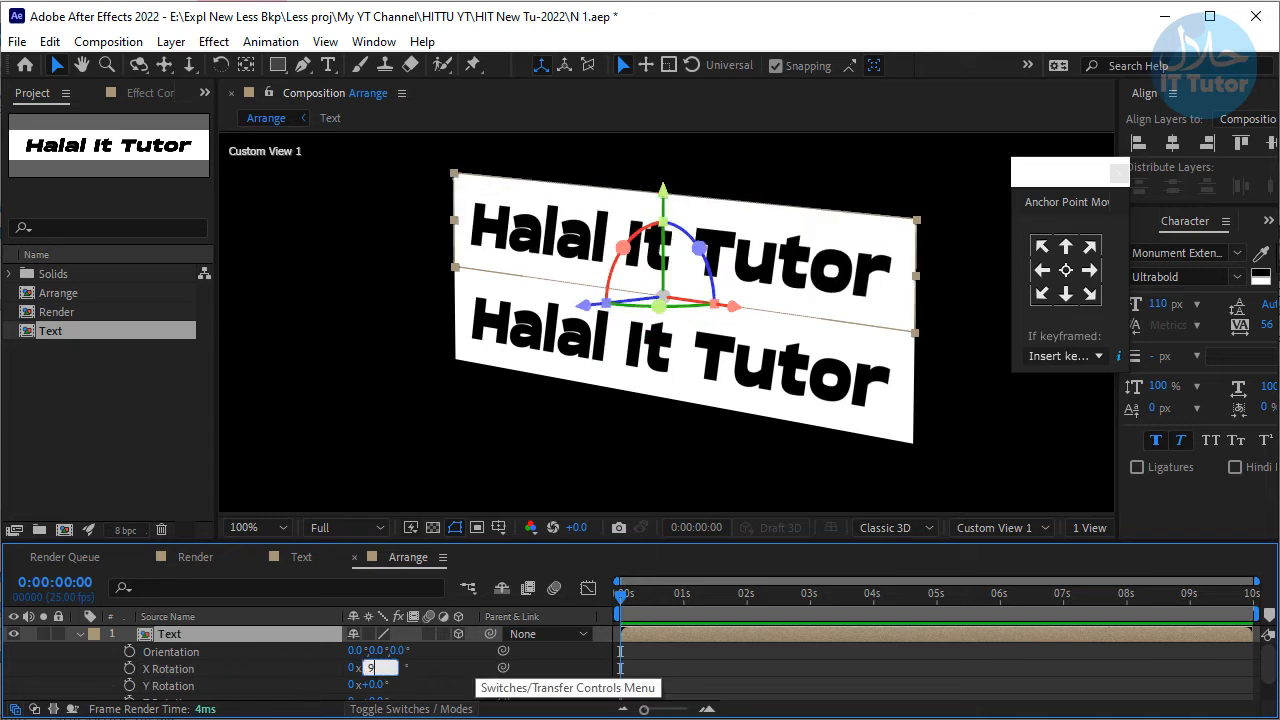
text(0)
key(Return)
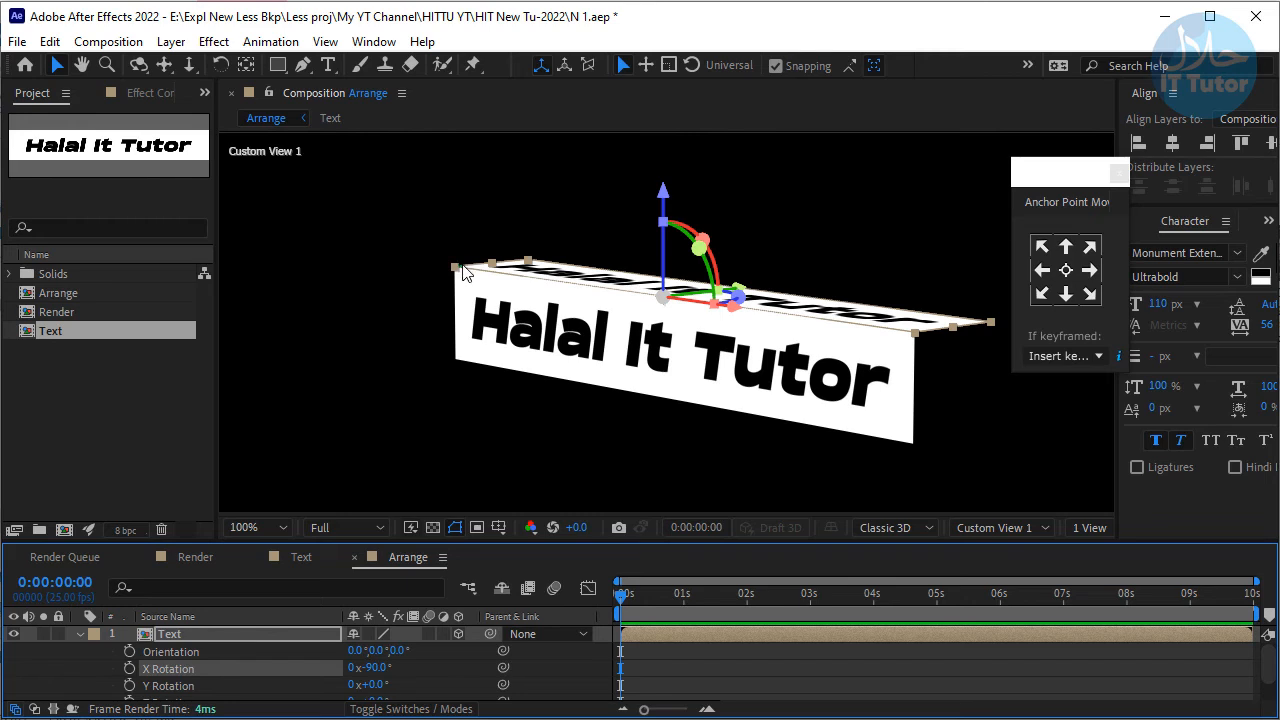
Inspect the folded Text strips from several angles and enlarge the timeline area to show more layer rows
key(c)
drag(466, 367, 740, 400)
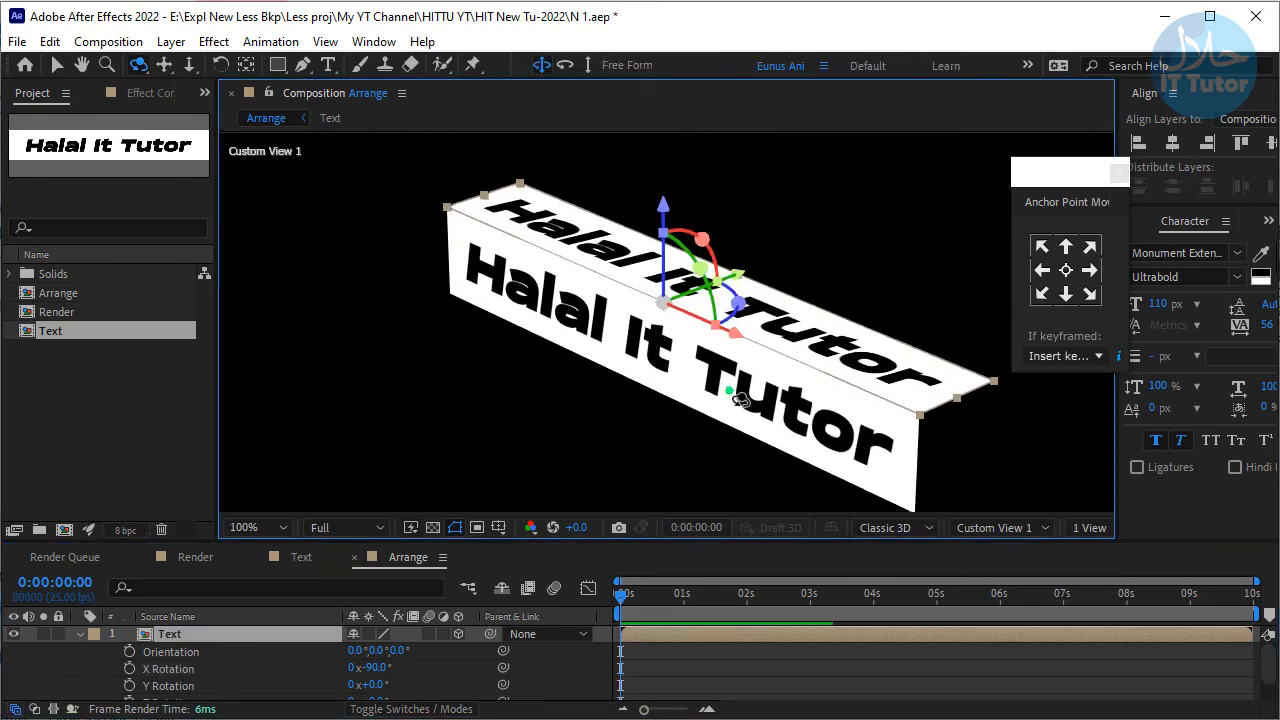
key(comma)
key(comma)
drag(690, 362, 581, 332)
key(period)
key(period)
drag(425, 545, 420, 464)
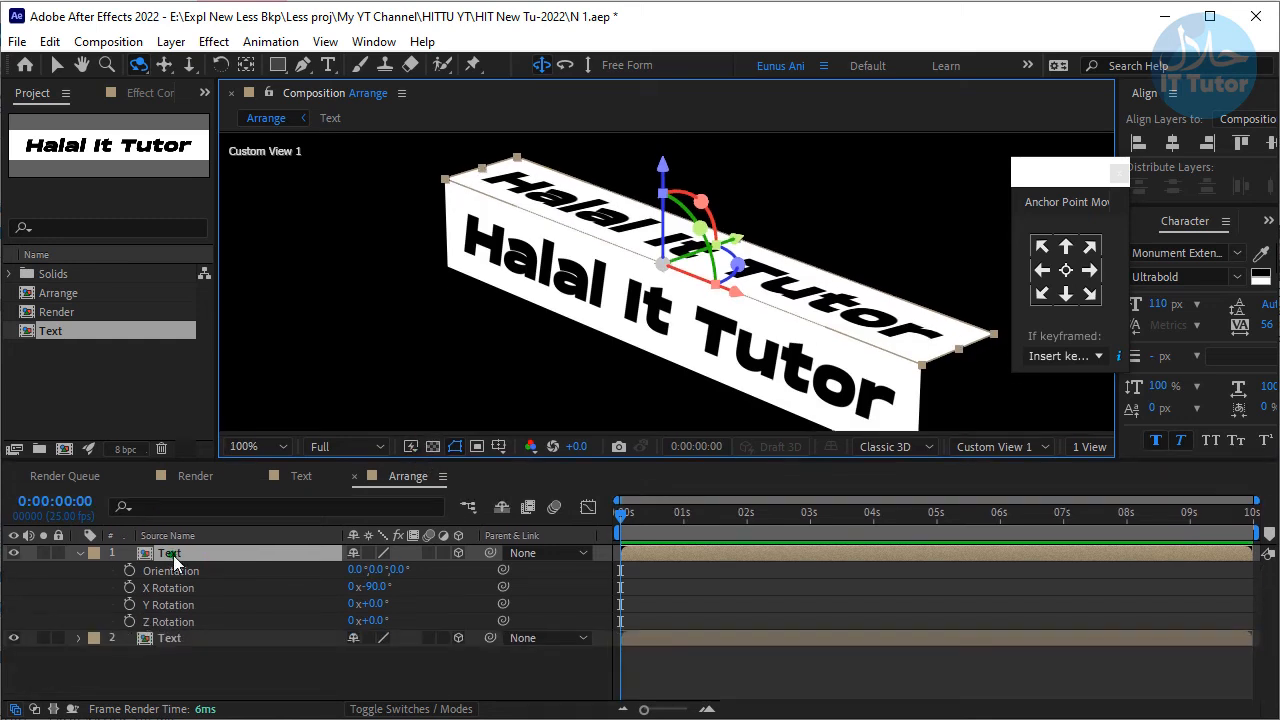
Duplicate the top-face Text layer and set the copy's X Rotation to -180°
key(ctrl+d)
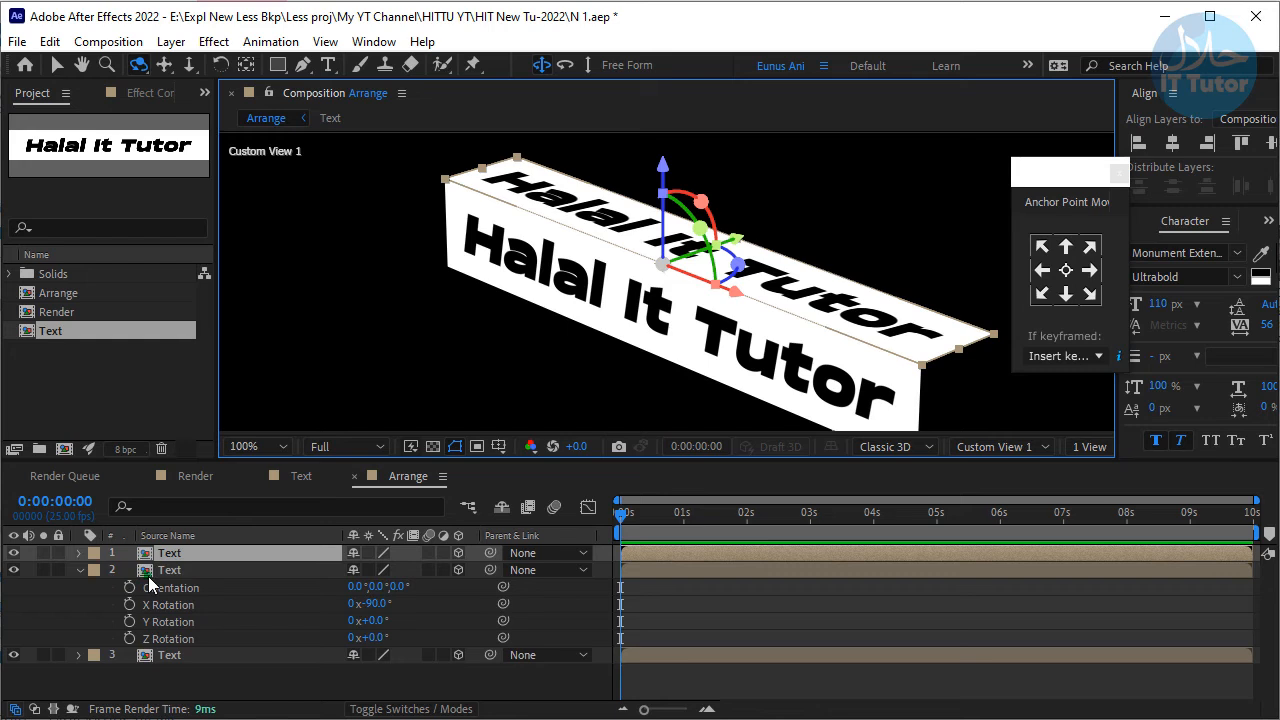
key(r)
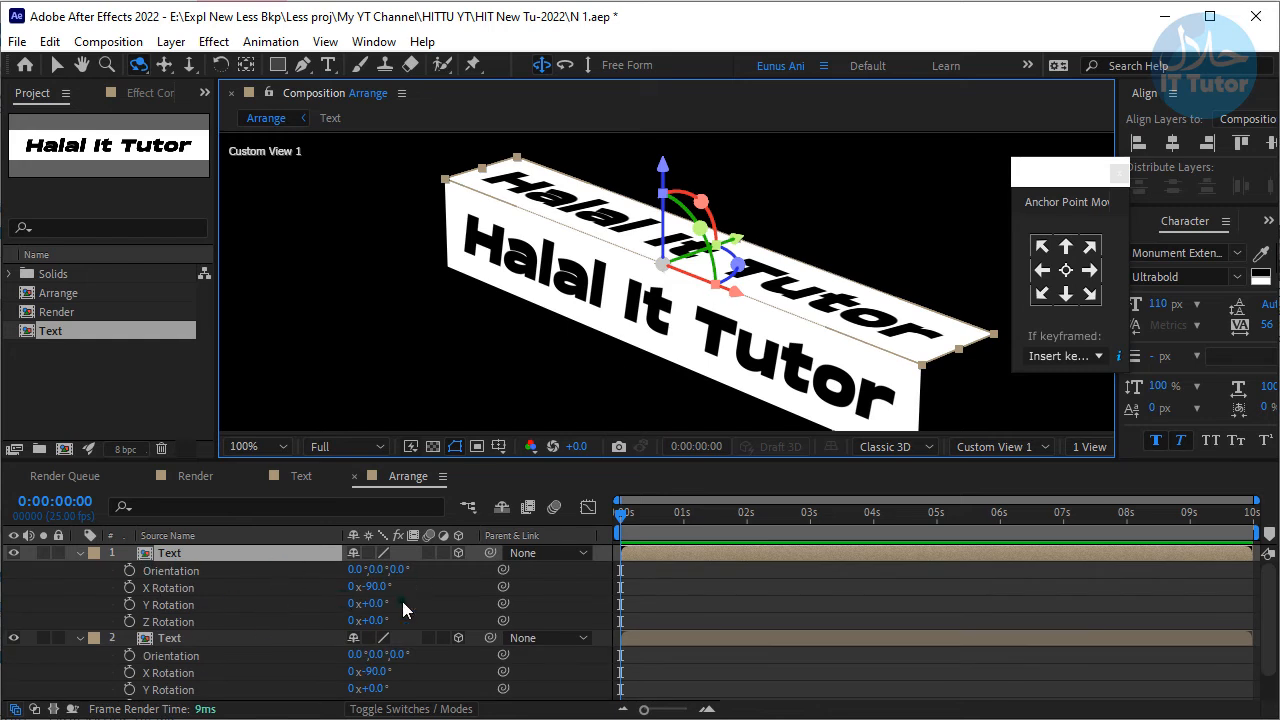
drag(681, 358, 480, 288)
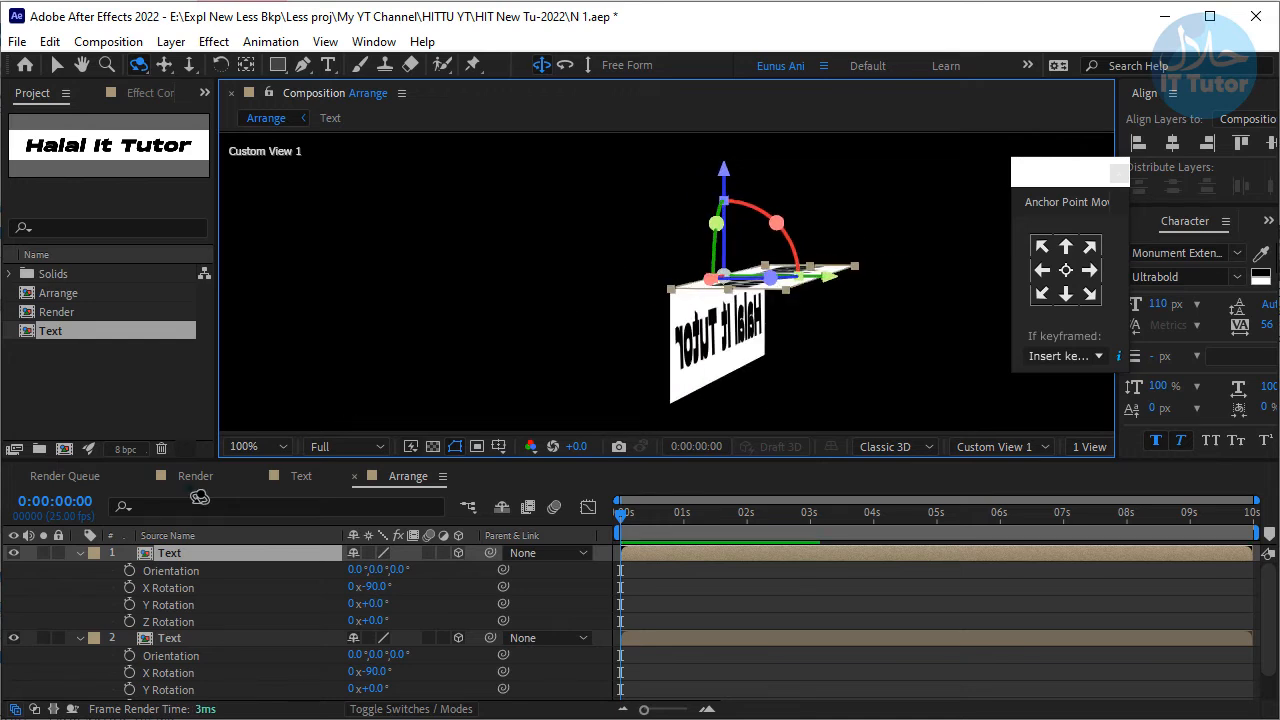
click(377, 587)
text(-180)
key(Return)
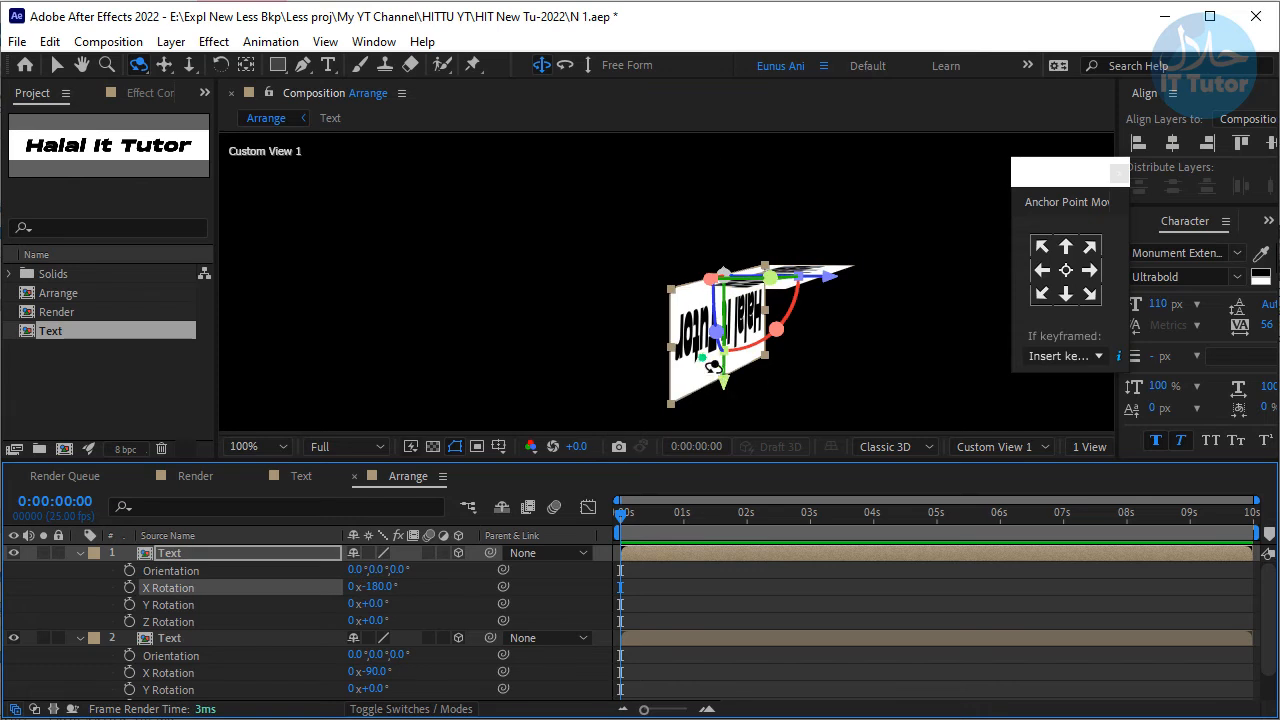
Move the -180° Text copy back along the Z axis and snap it to the top face's rear edge
click(57, 65)
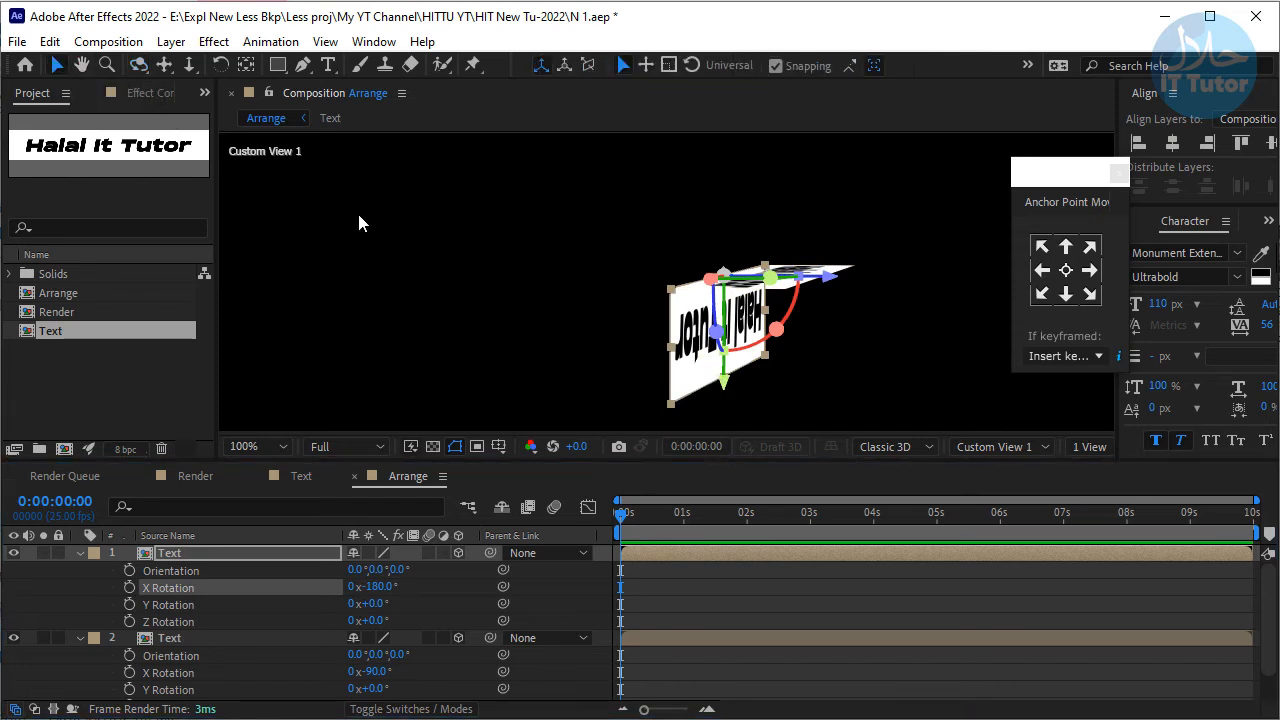
drag(716, 342, 787, 347)
drag(797, 334, 723, 324)
key(c)
drag(609, 286, 677, 300)
key(v)
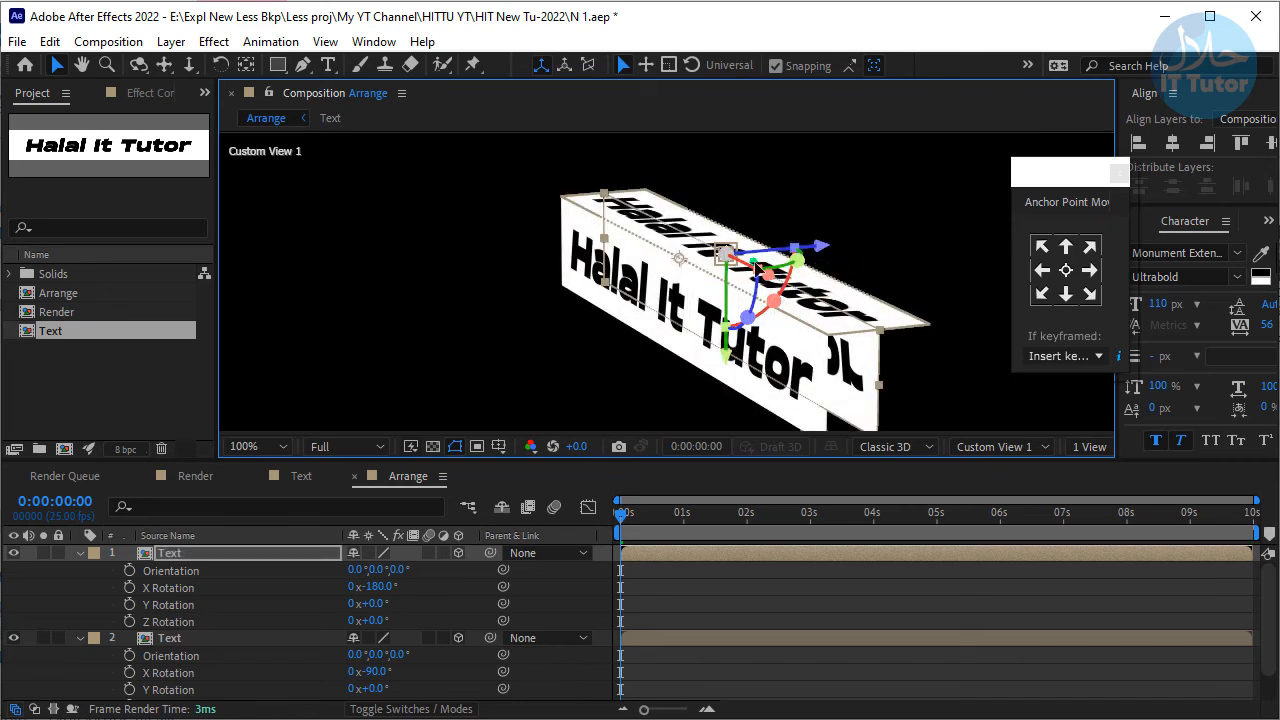
drag(763, 256, 778, 260)
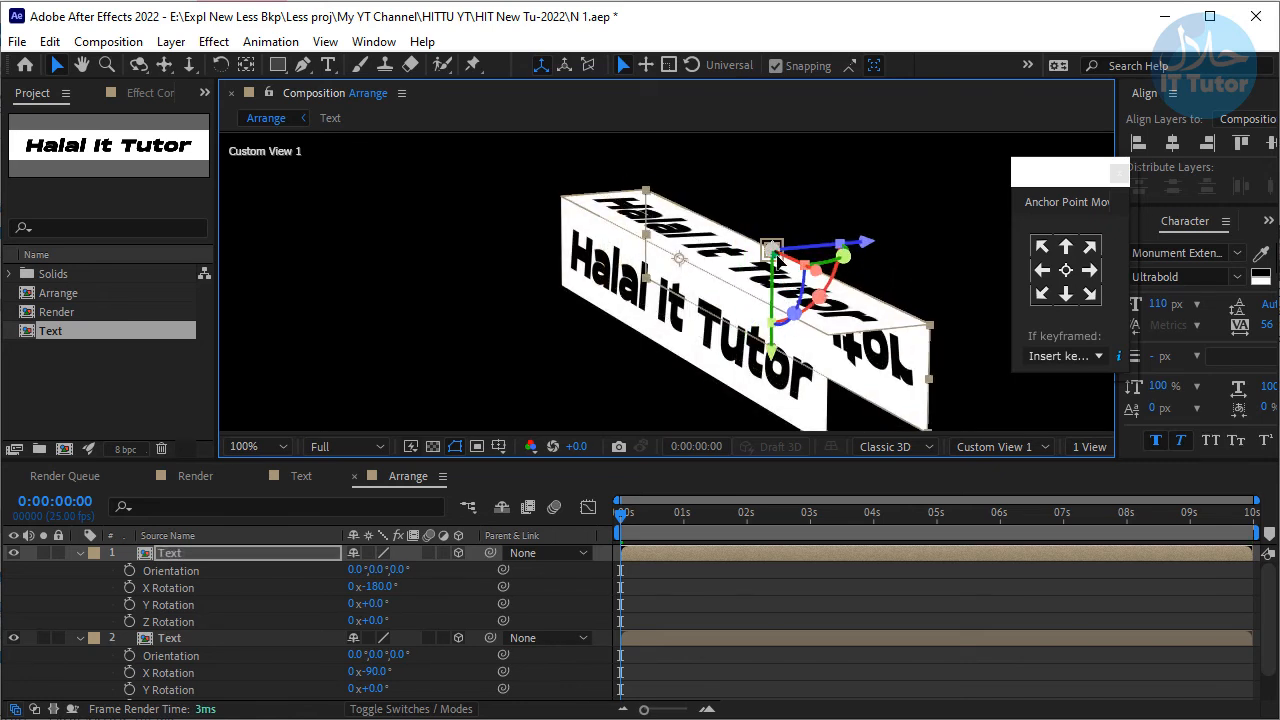
Duplicate the rear Text layer, set the copy's X Rotation to -270°, and place it as the box's bottom face
key(c)
drag(586, 366, 825, 336)
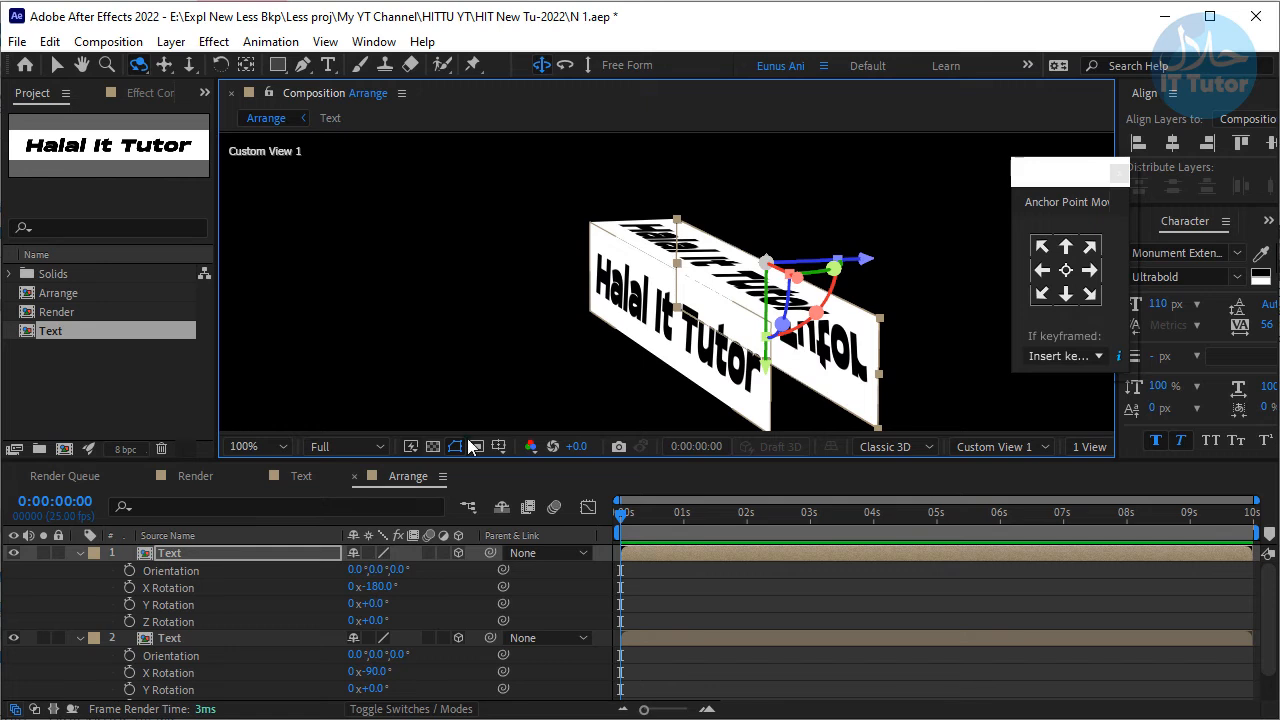
click(178, 552)
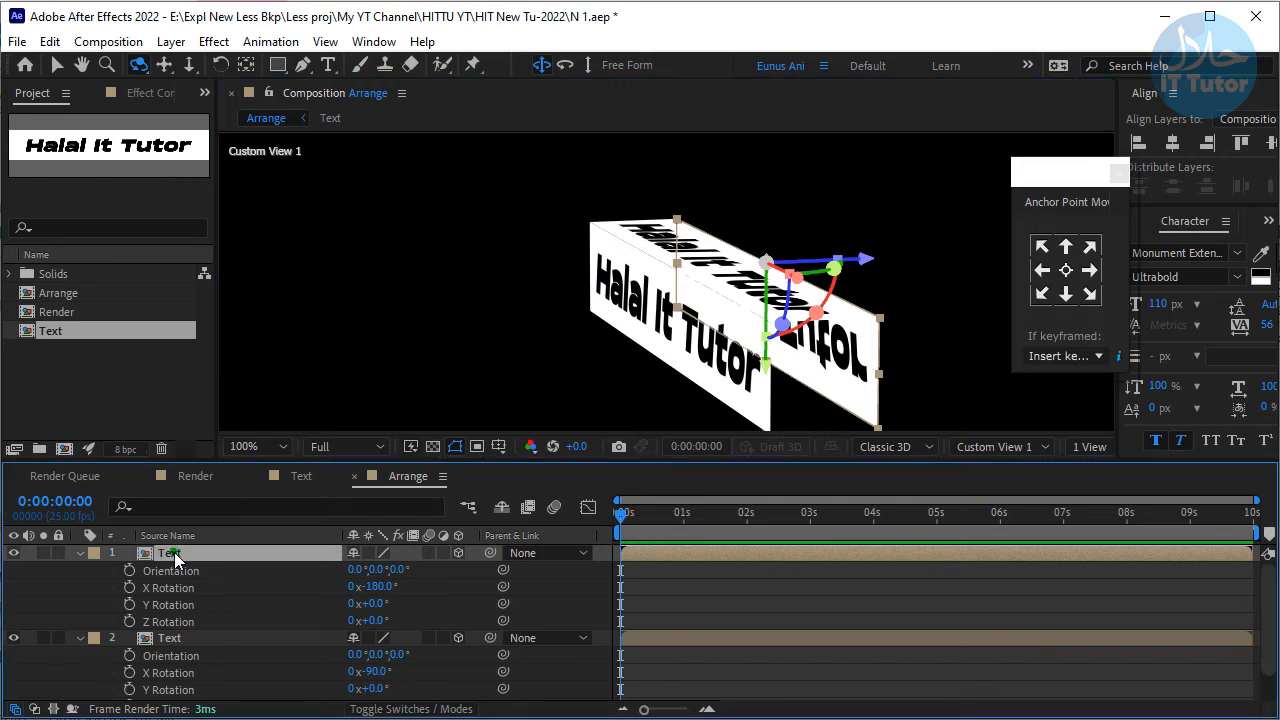
key(ctrl+d)
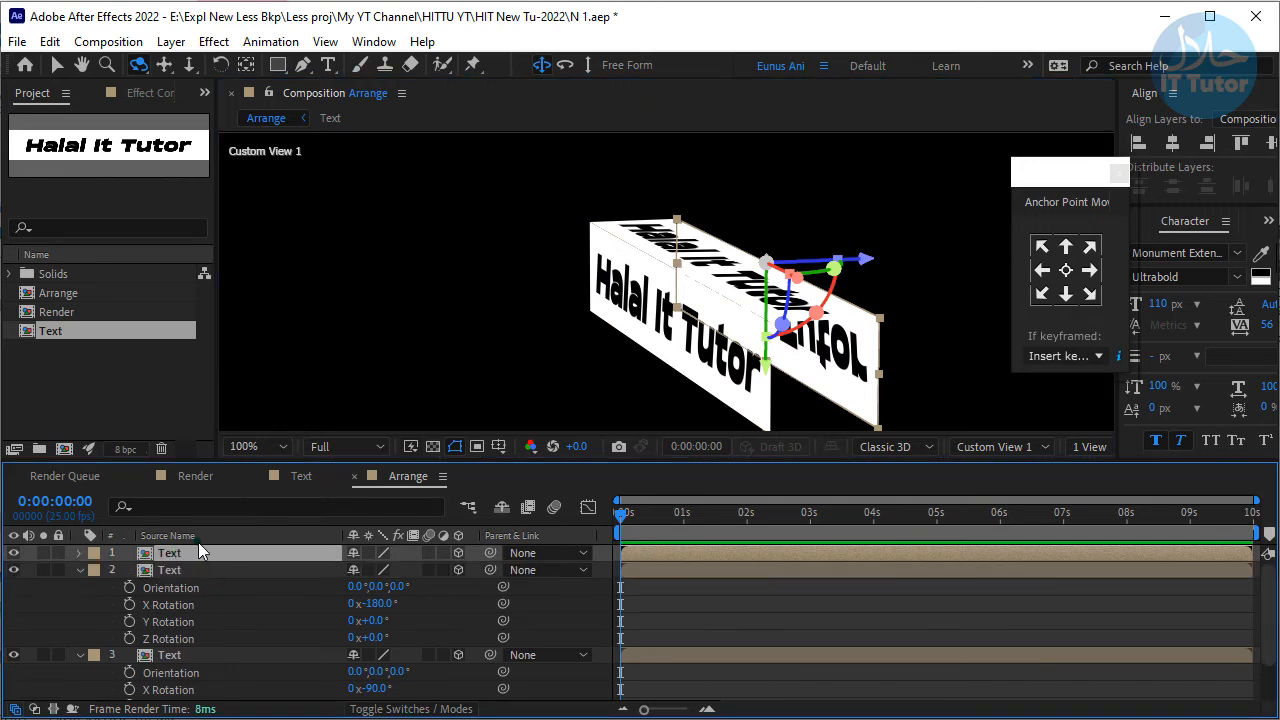
key(r)
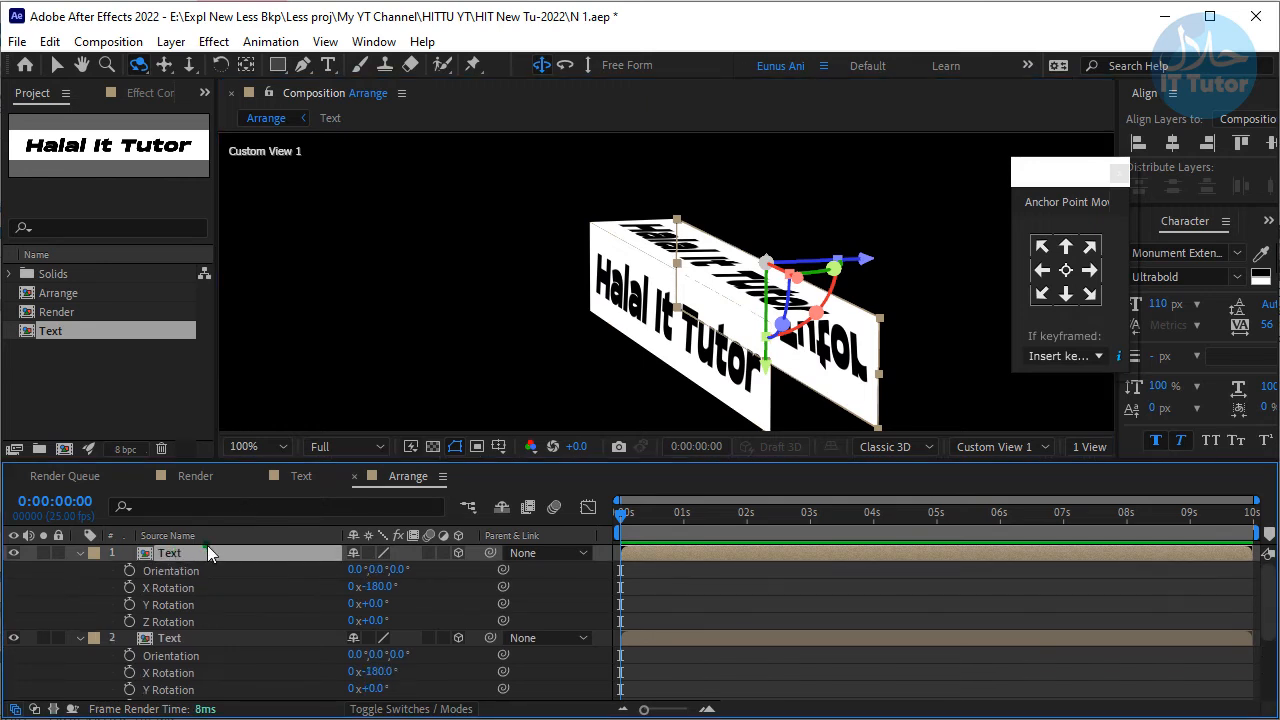
click(380, 587)
text(-270)
key(Return)
key(v)
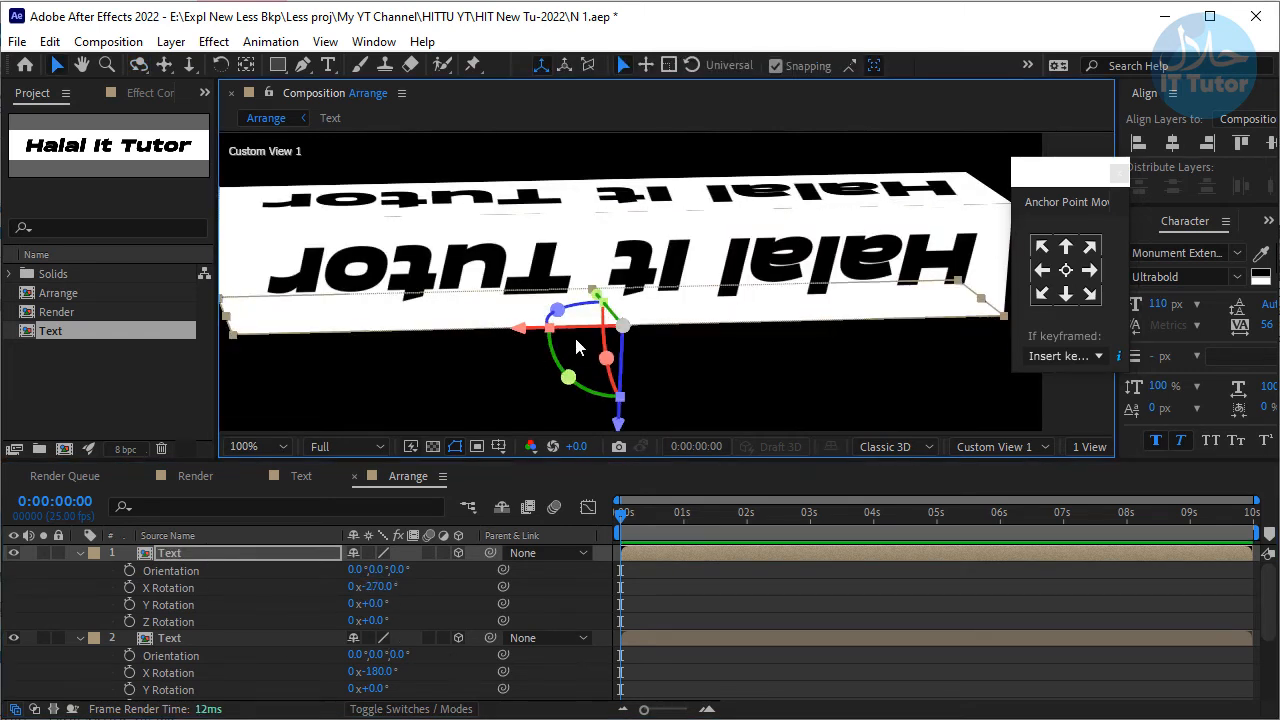
Check the assembled text box from several angles and collapse the rotation properties of all four Text layers
key(c)
drag(574, 334, 900, 260)
drag(549, 308, 679, 367)
mouse_move(654, 304)
mouse_down()
mouse_move(640, 303)
mouse_move(655, 284)
mouse_move(654, 304)
mouse_up()
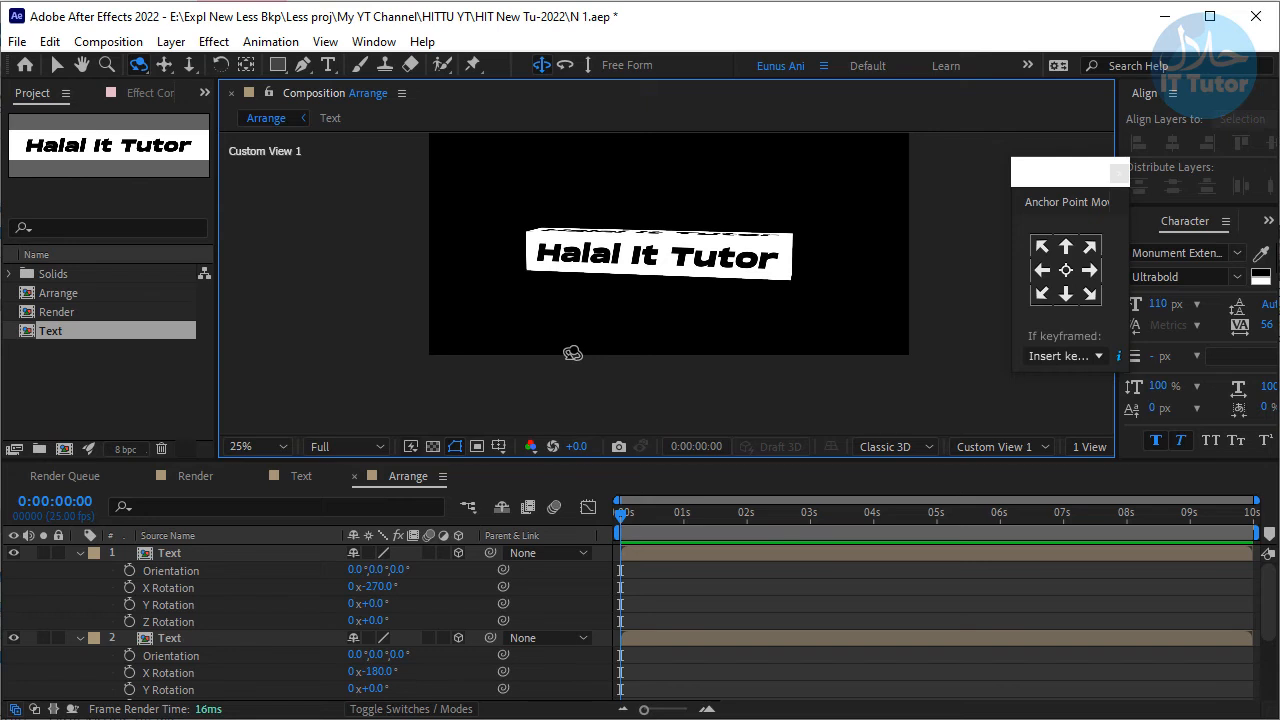
click(165, 556)
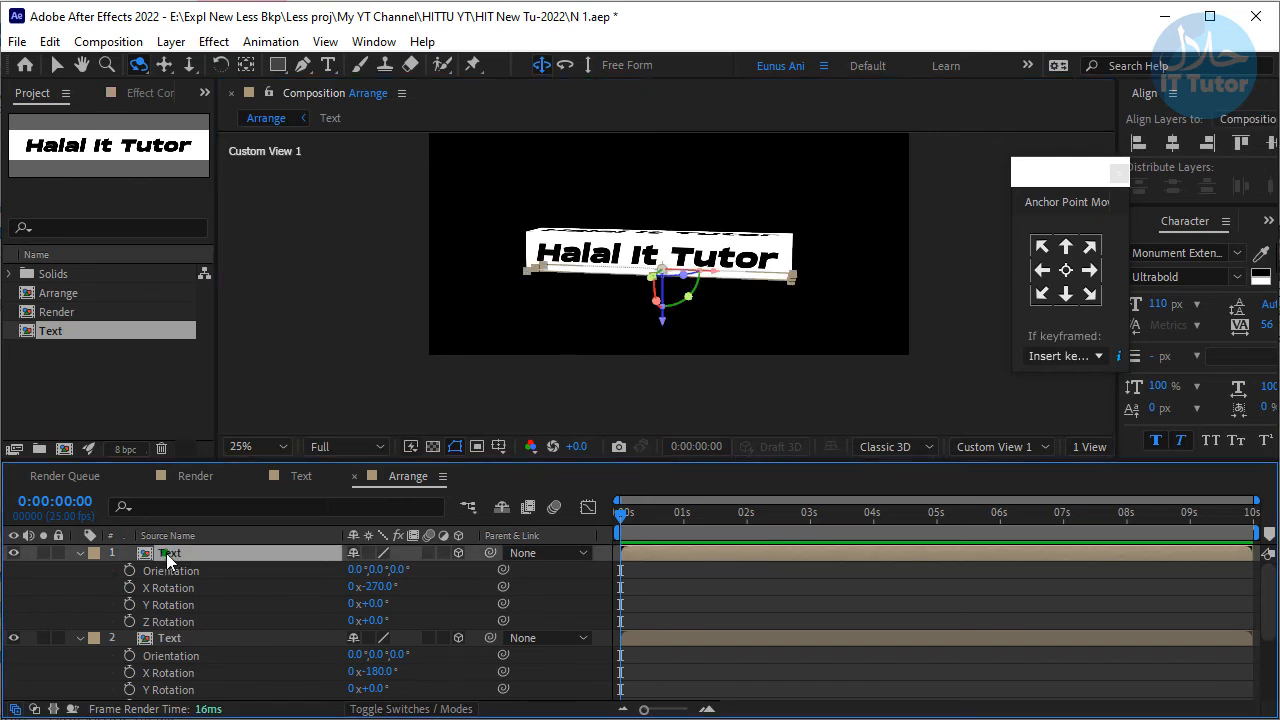
key(ctrl+a)
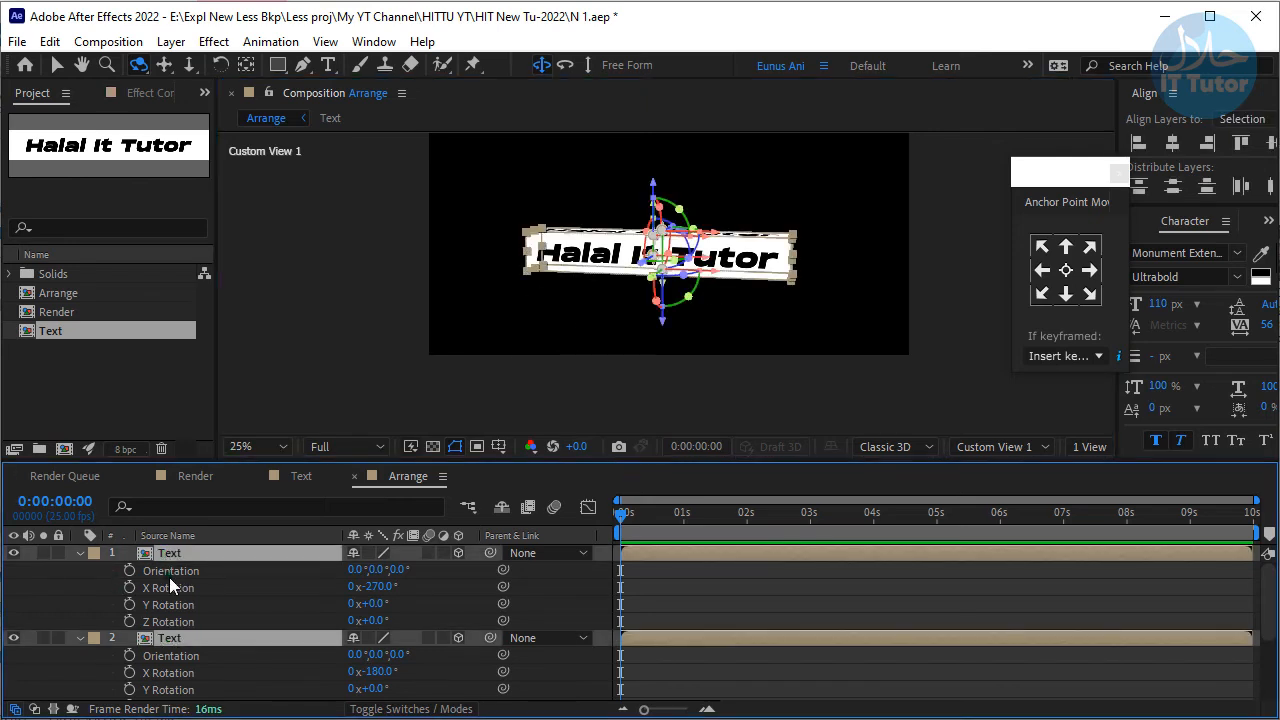
key(r)
click(285, 652)
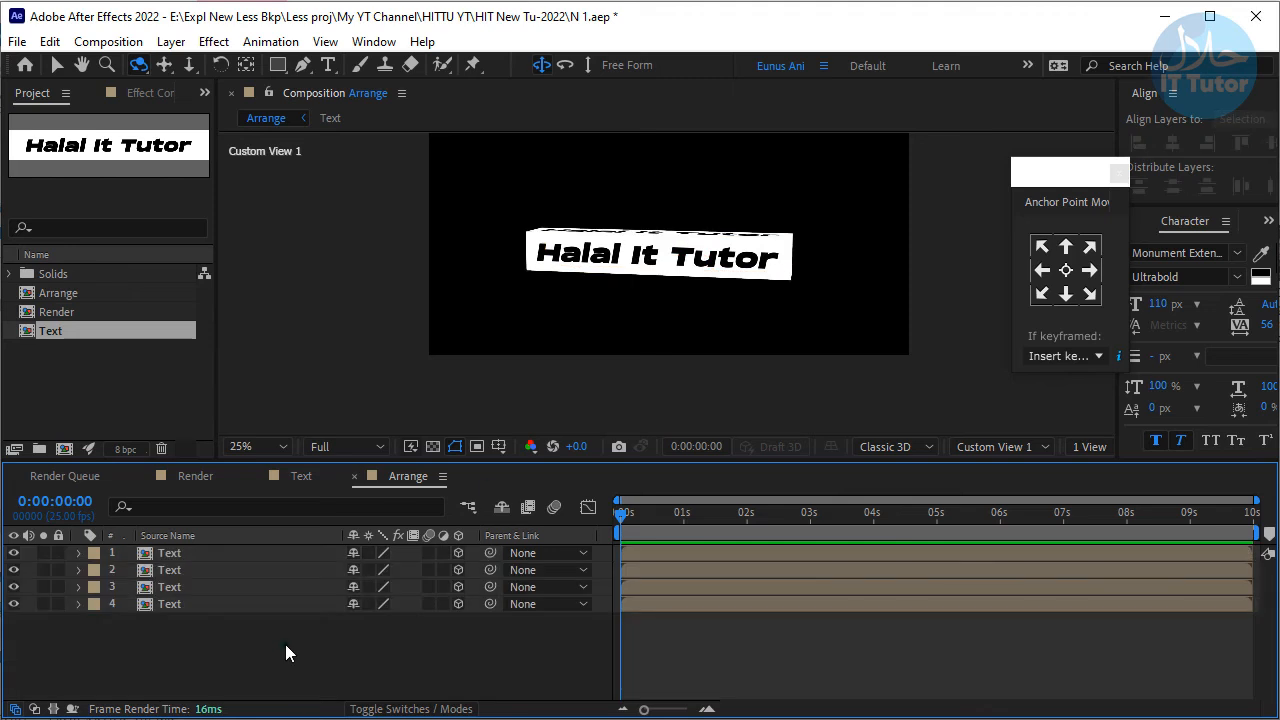
Add a new null object above the four Text layers in the Arrange composition
key(v)
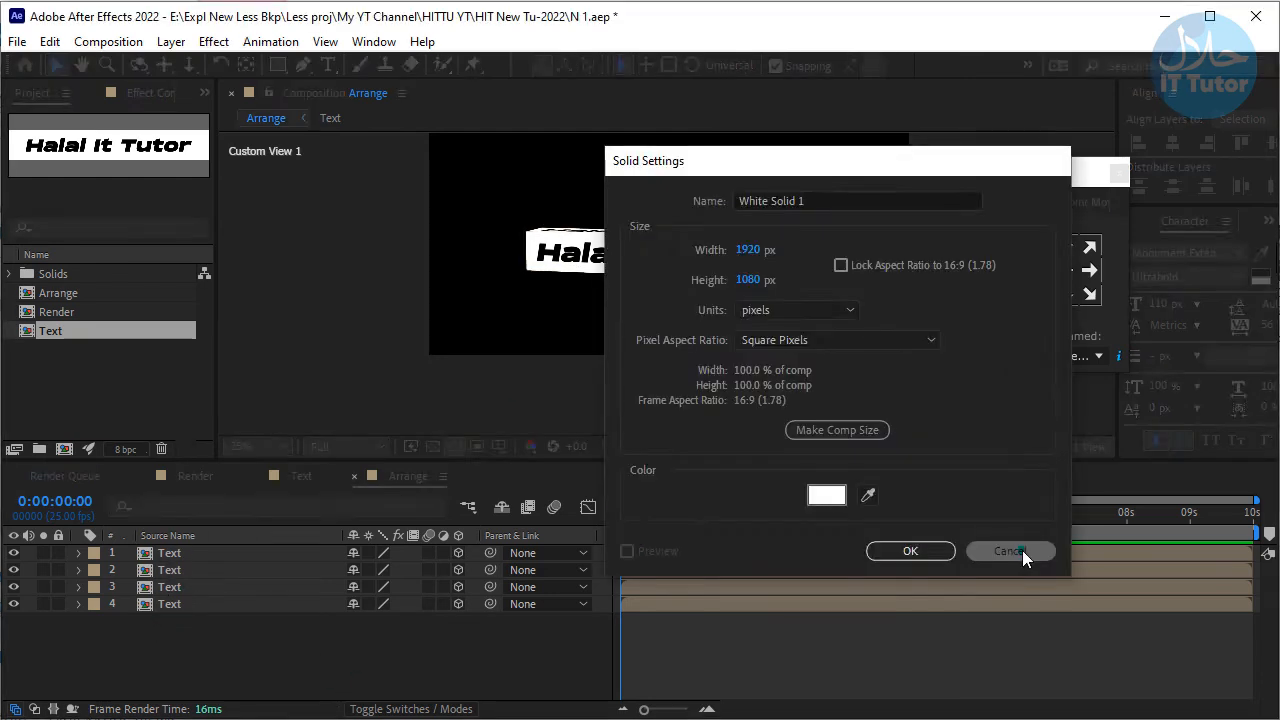
click(1022, 552)
right_click(402, 629)
mouse_move(457, 387)
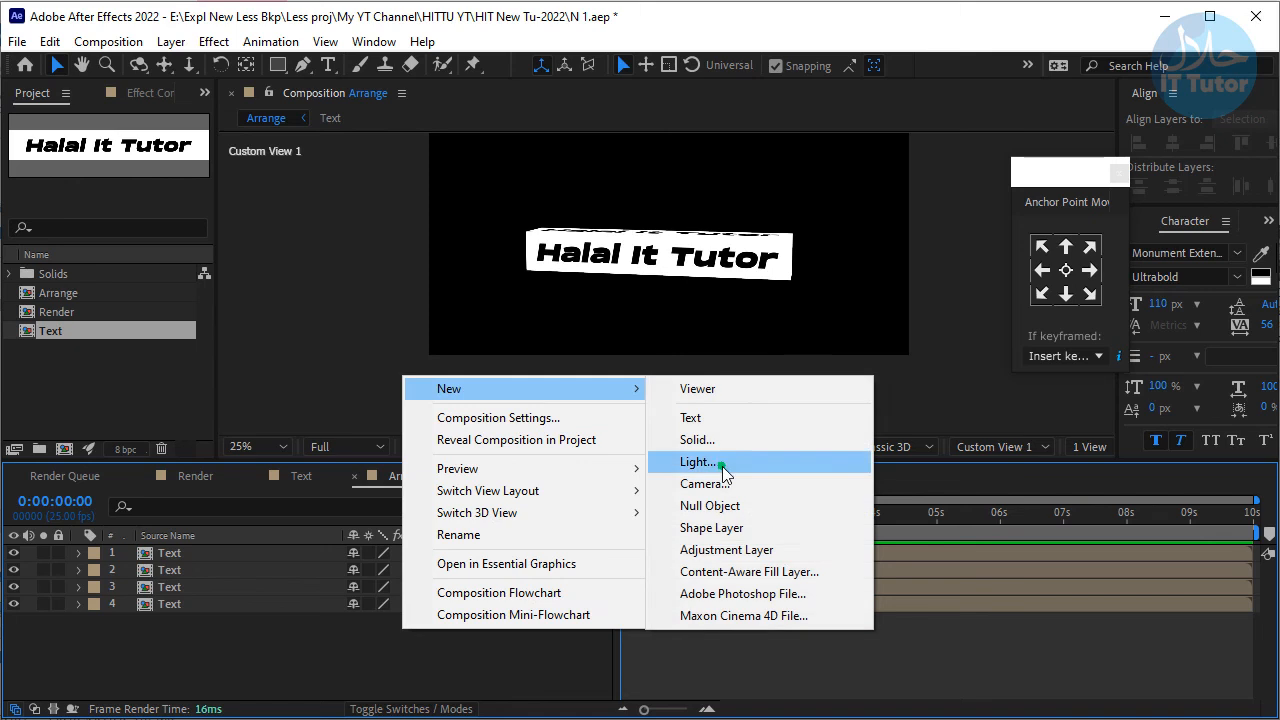
click(717, 506)
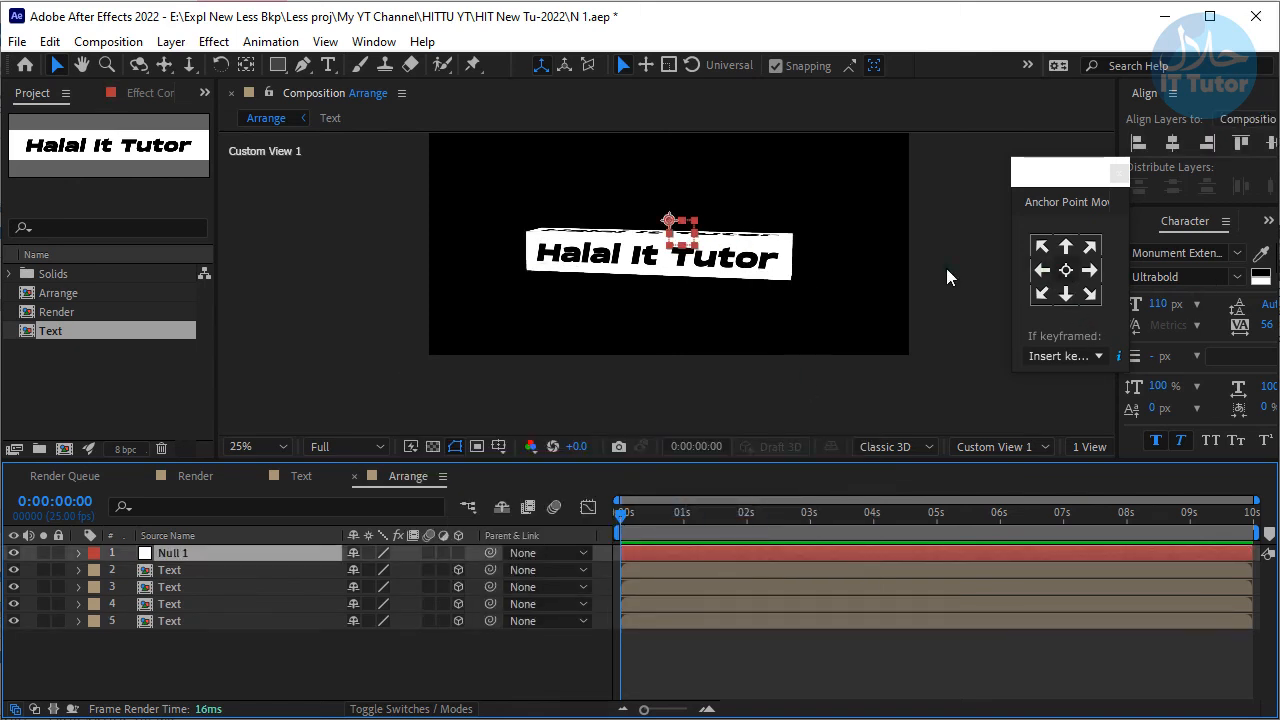
Centre the null's anchor point and align the null to the horizontal centre of the composition
click(1066, 269)
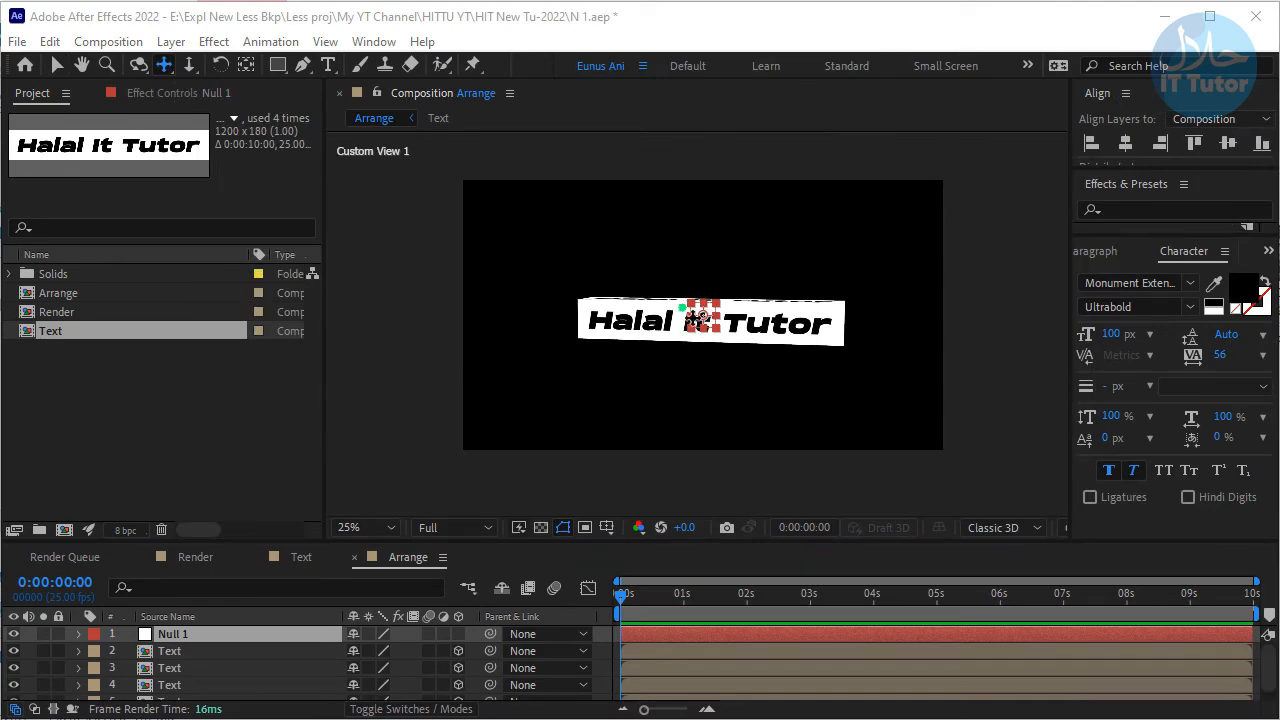
key(v)
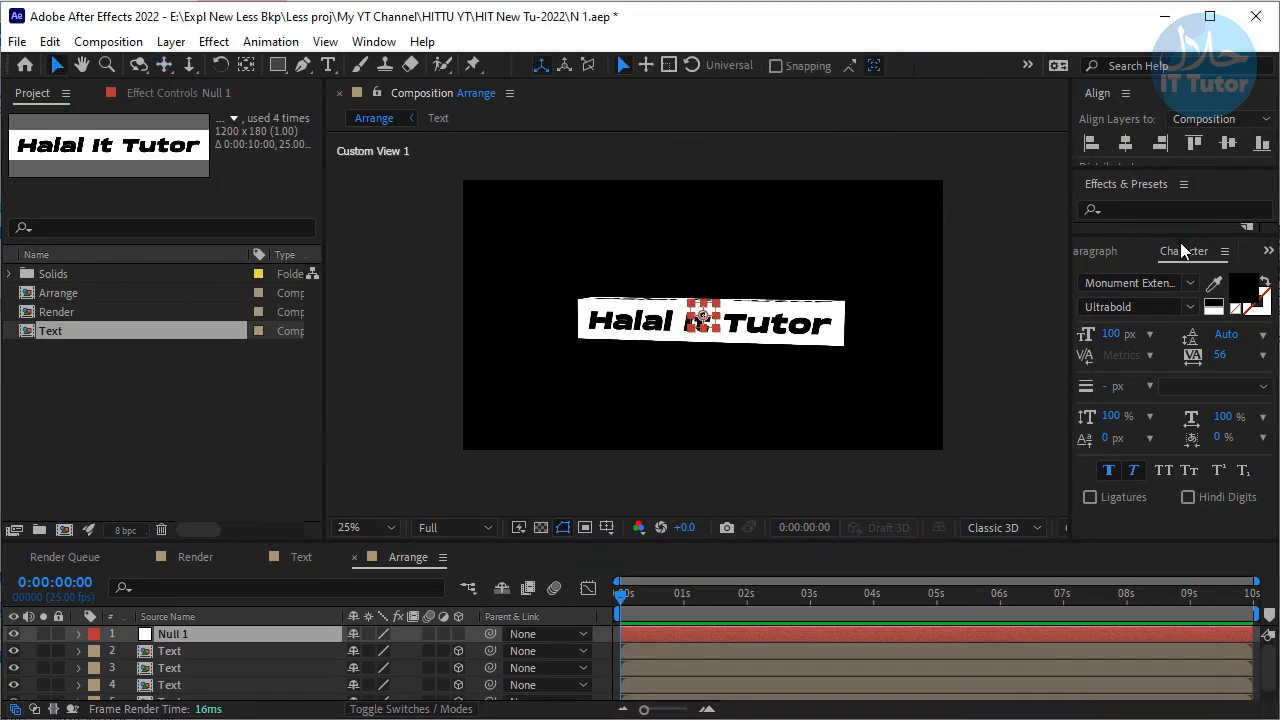
click(1125, 143)
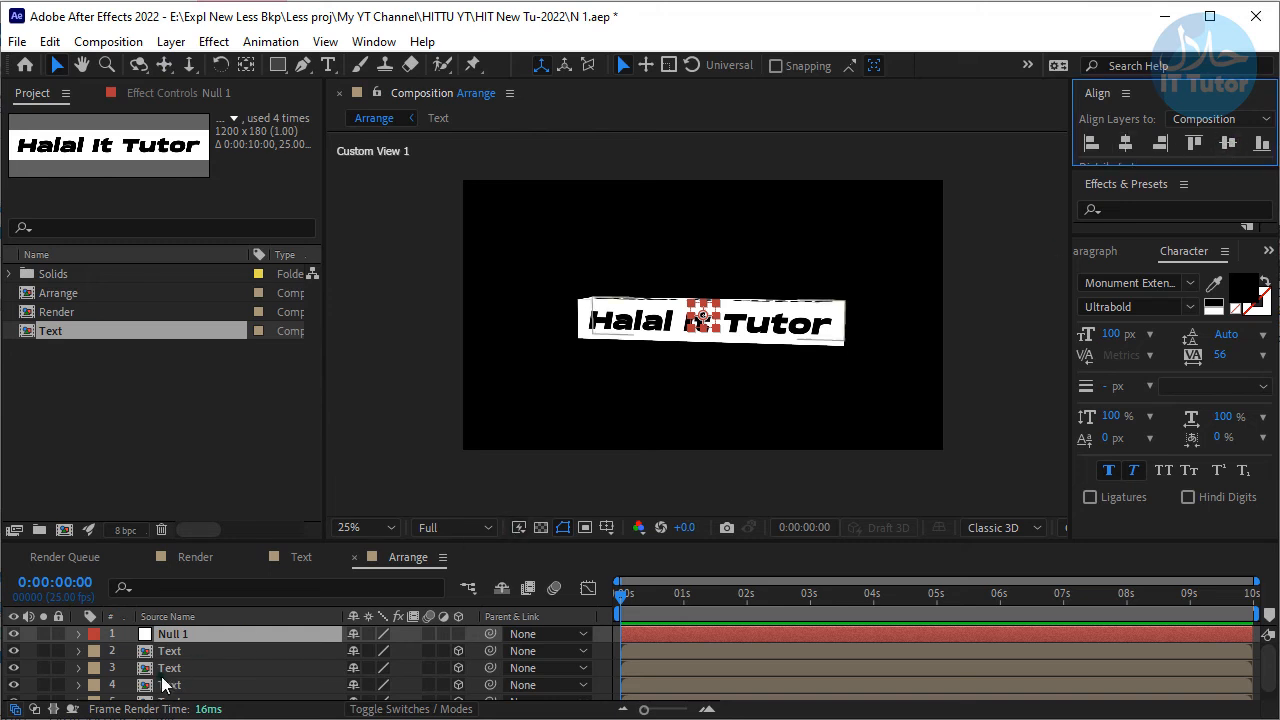
Show the Title/Action Safe guides and switch the 3D view to Left to see the box and null side-on
click(606, 527)
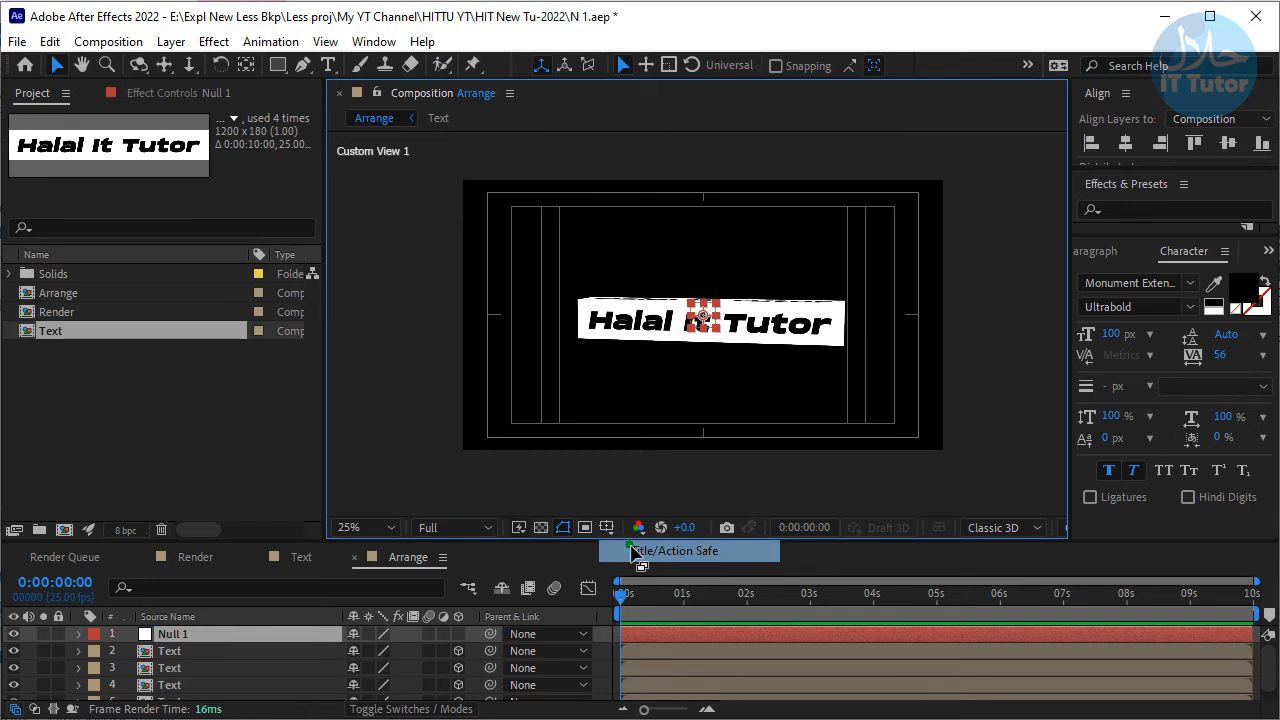
scroll(699, 344, up, 4)
scroll(699, 344, down, 2)
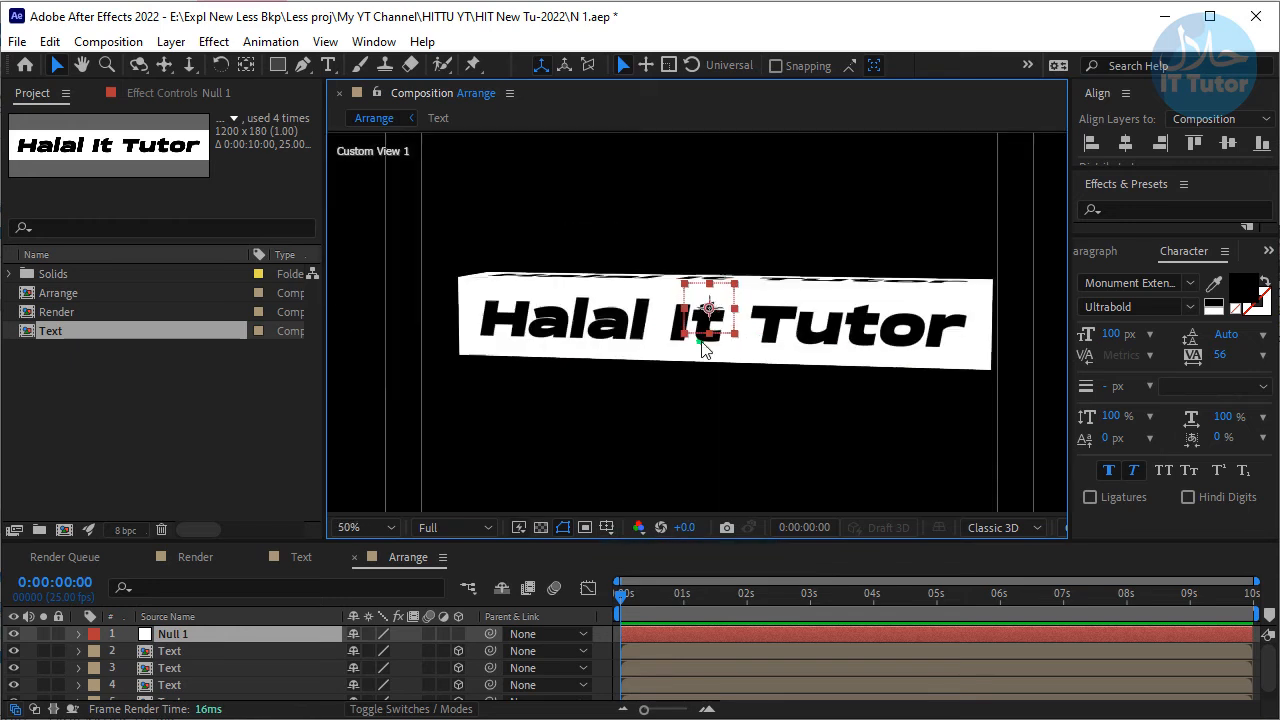
drag(1082, 417, 1165, 417)
click(1100, 528)
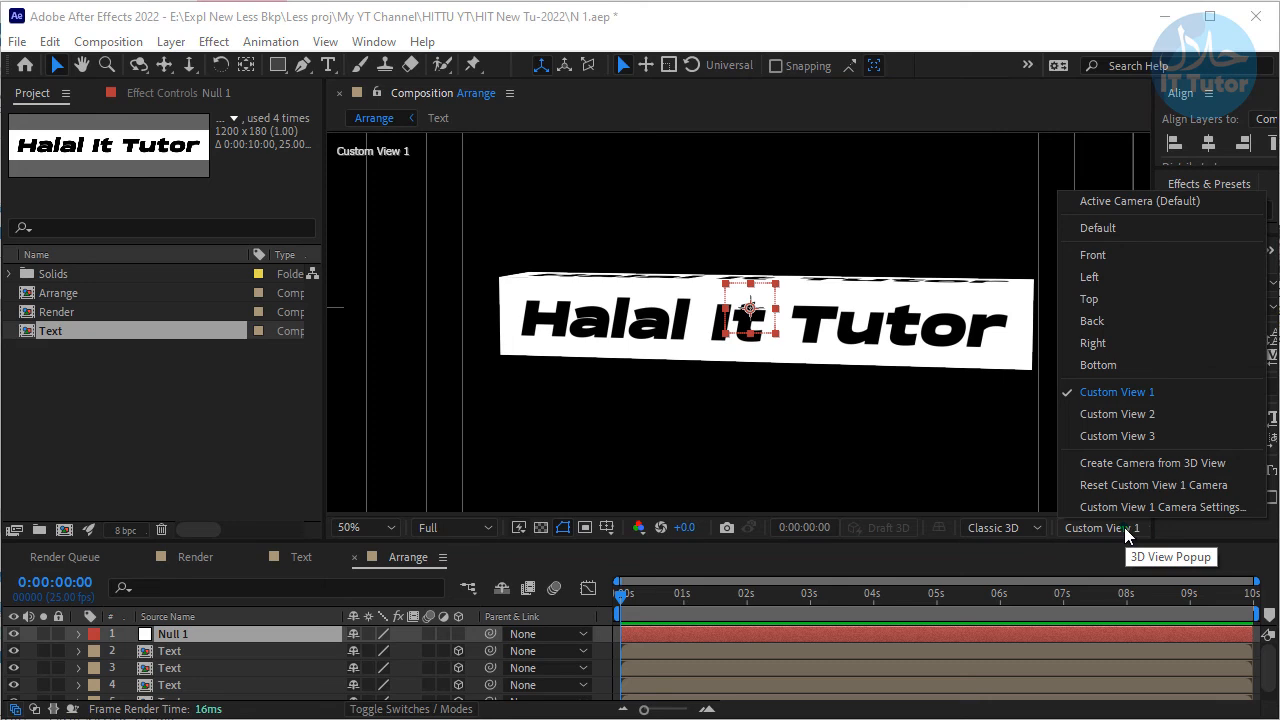
click(1137, 280)
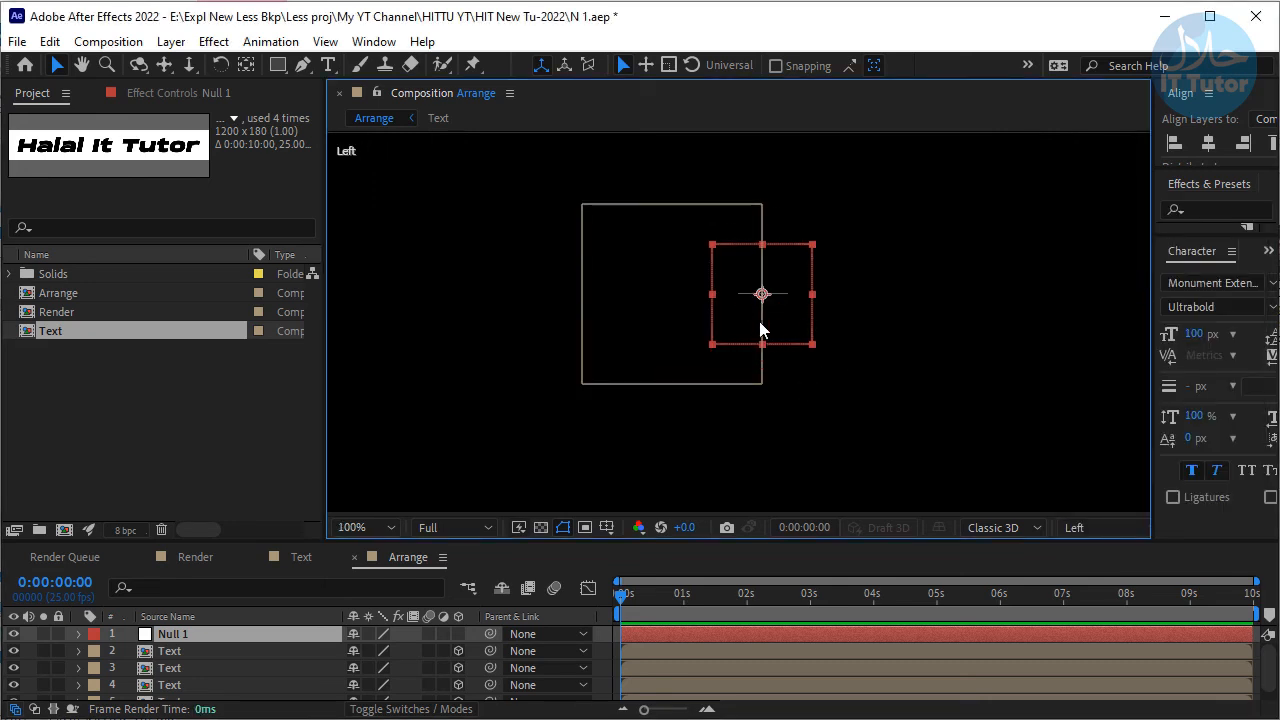
scroll(772, 307, up, 3)
scroll(772, 308, down, 2)
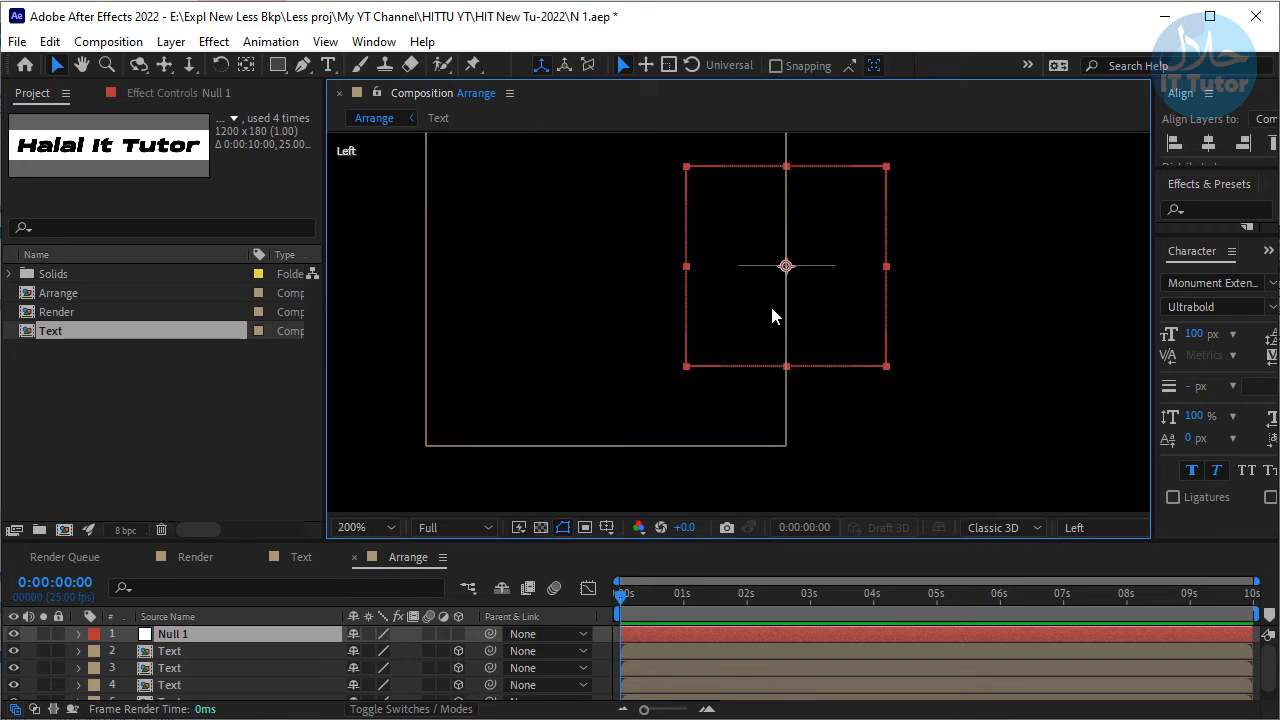
scroll(775, 256, down, 2)
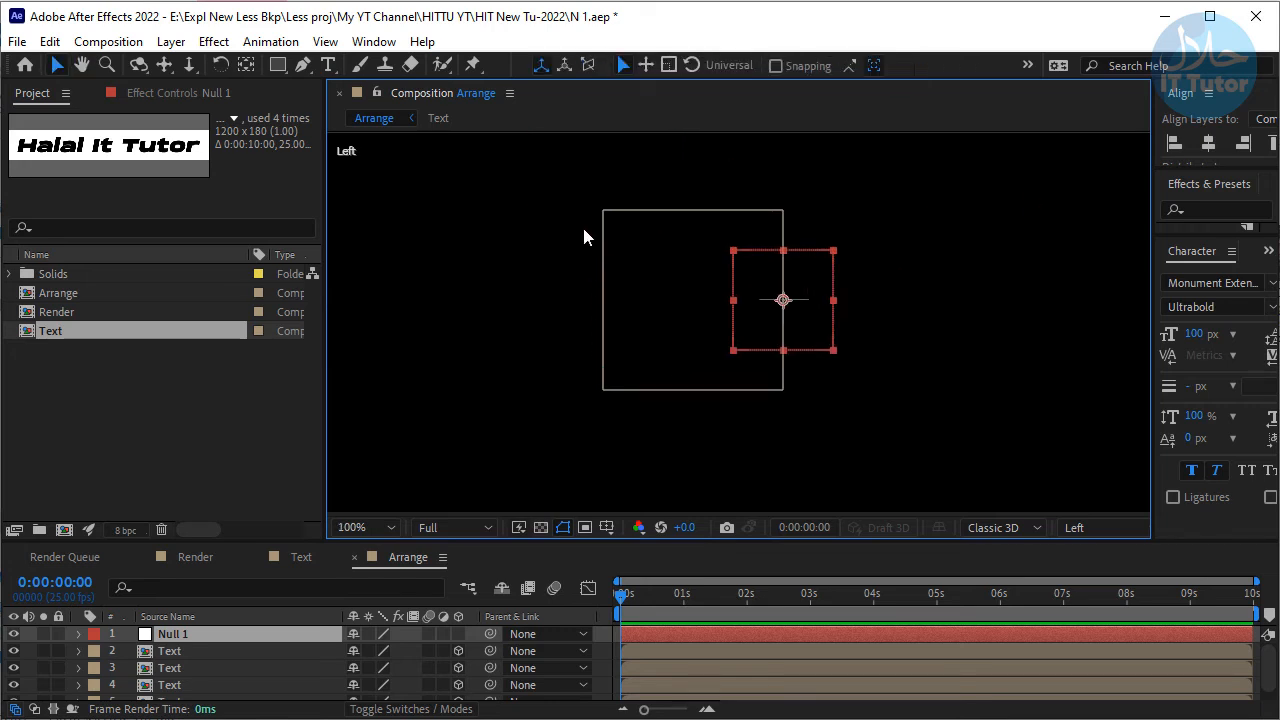
Enlarge the timeline area until all five layers show, and inspect the four Text layers' positions relative to the null
drag(338, 549, 338, 490)
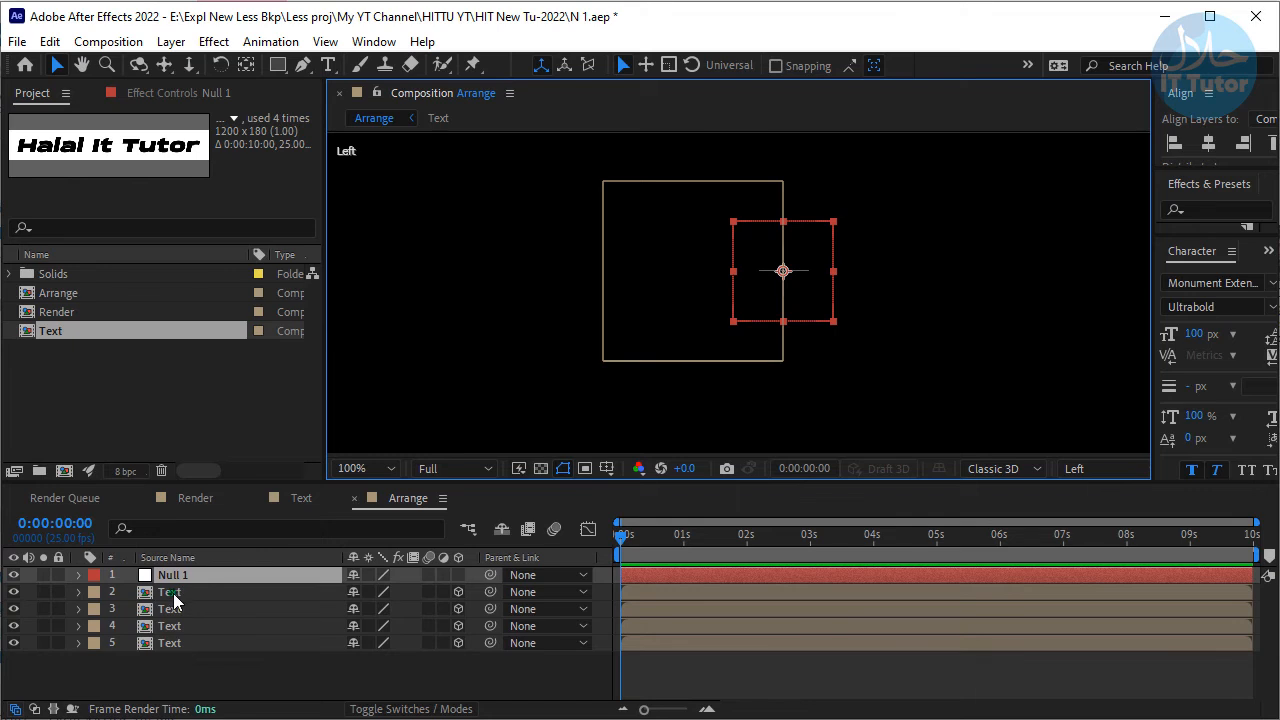
drag(177, 670, 172, 595)
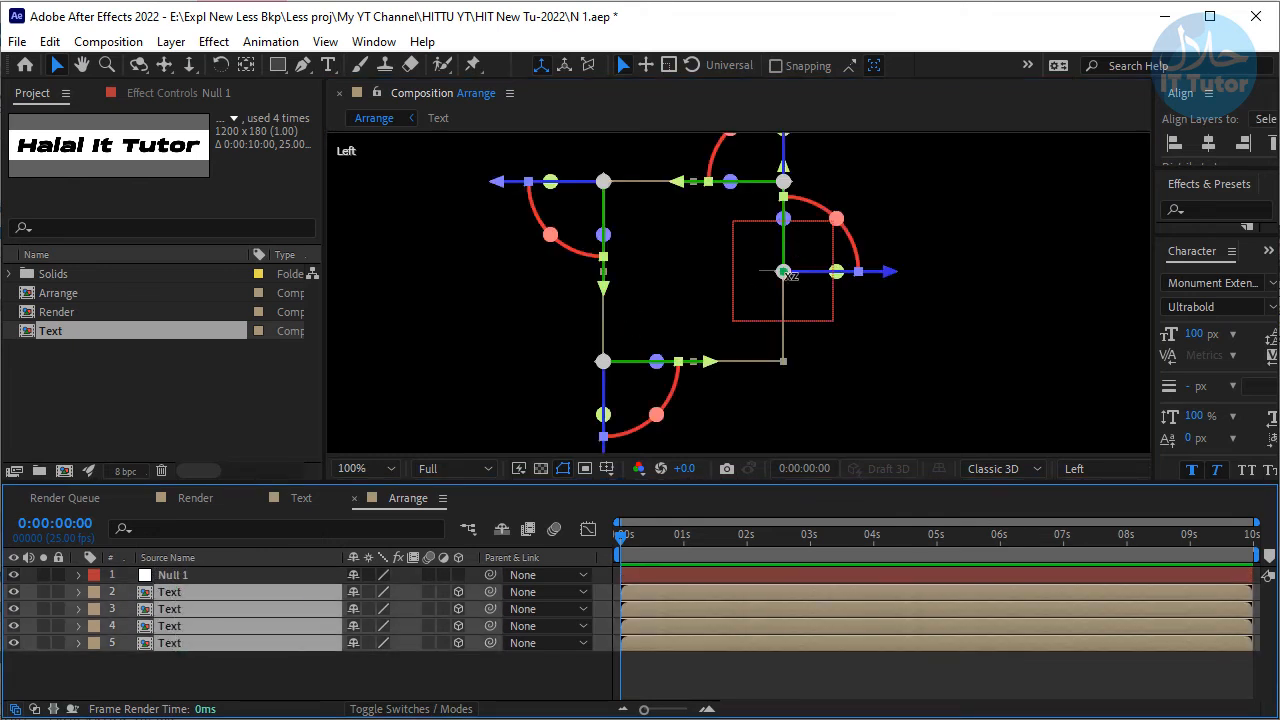
click(966, 212)
click(434, 205)
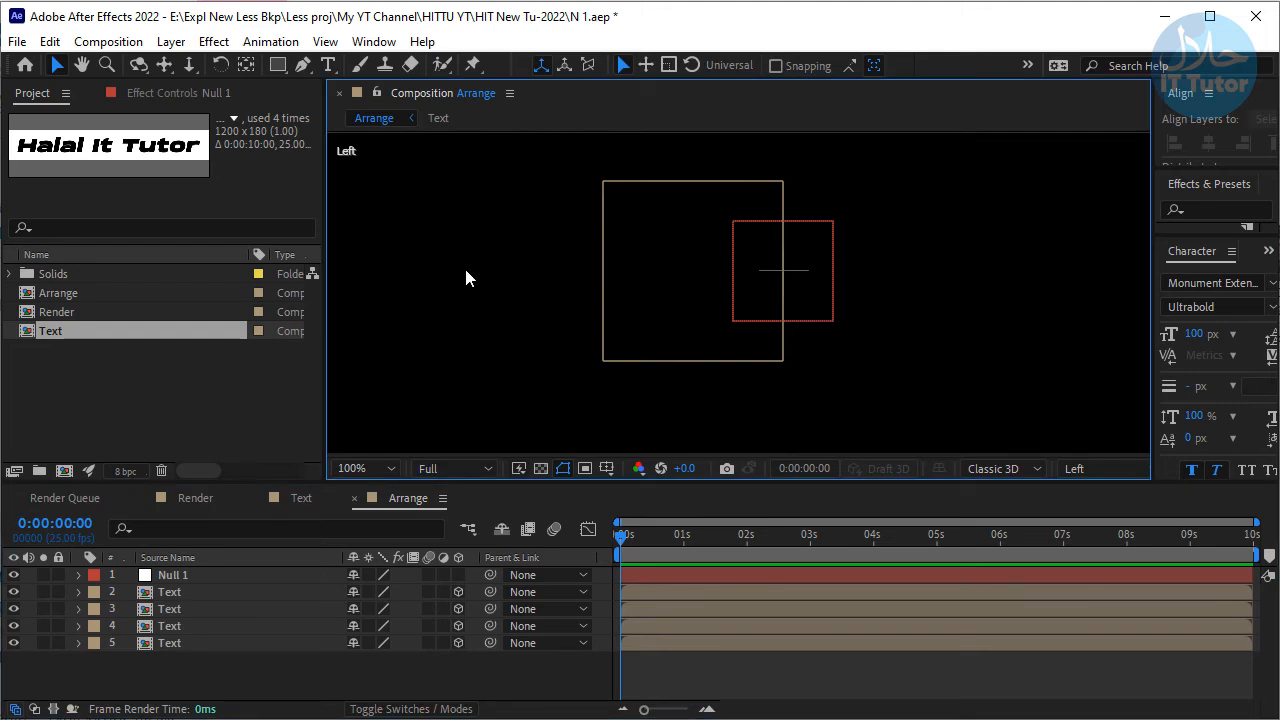
Show the rulers and place one vertical and one horizontal guide crossing at the null's centre
key(ctrl+r)
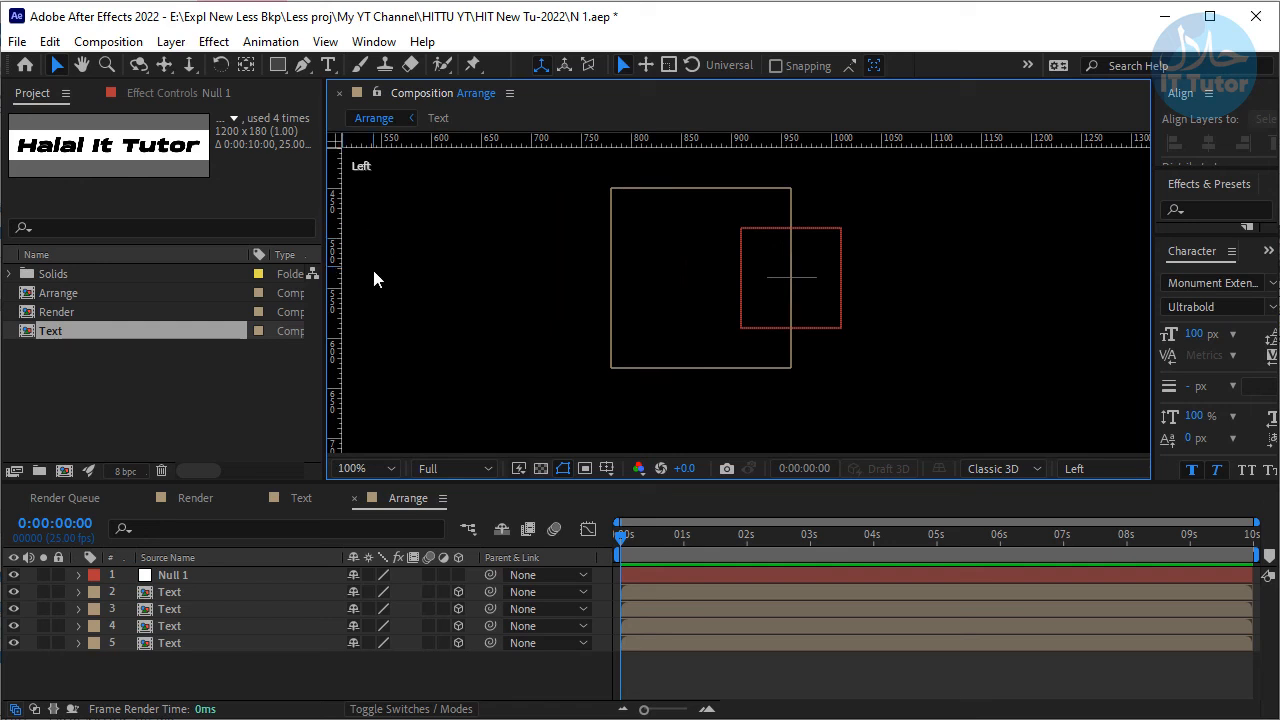
key(period)
key(h)
drag(888, 286, 845, 327)
key(v)
drag(343, 274, 796, 314)
drag(738, 152, 828, 298)
key(comma)
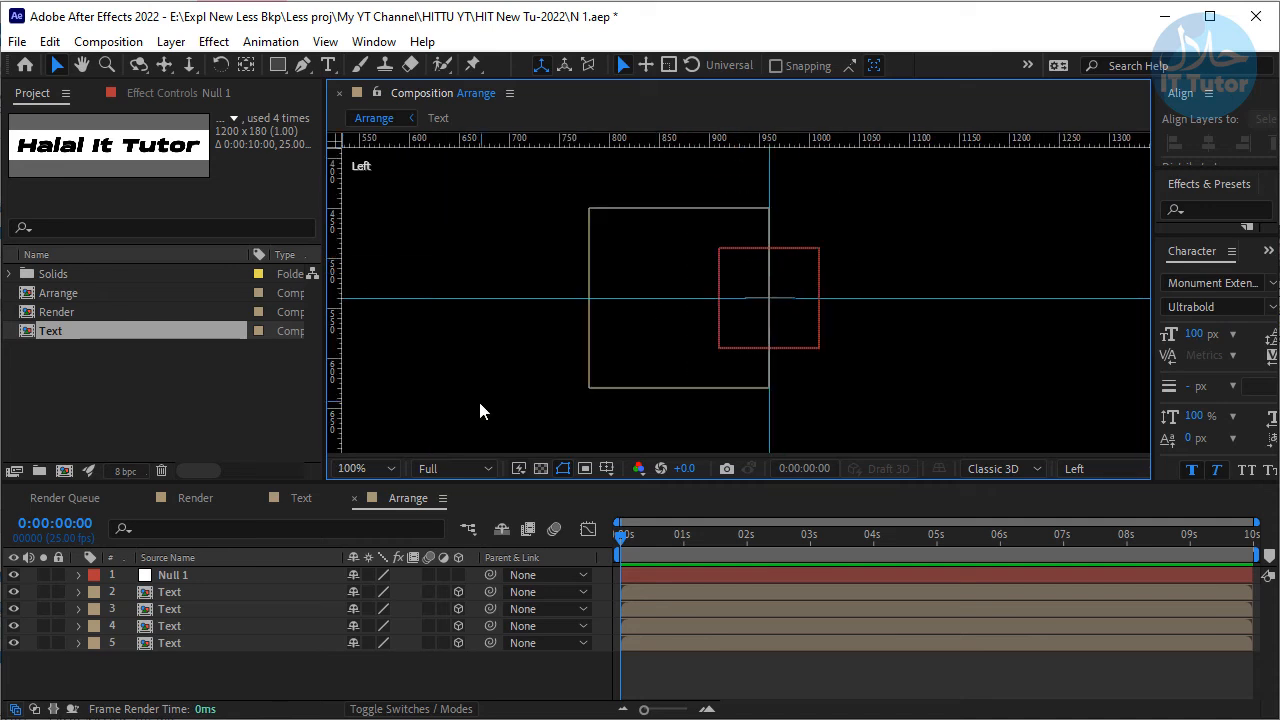
Move all four Text layers together along the depth axis until the box is centred on the guide intersection
drag(117, 661, 171, 594)
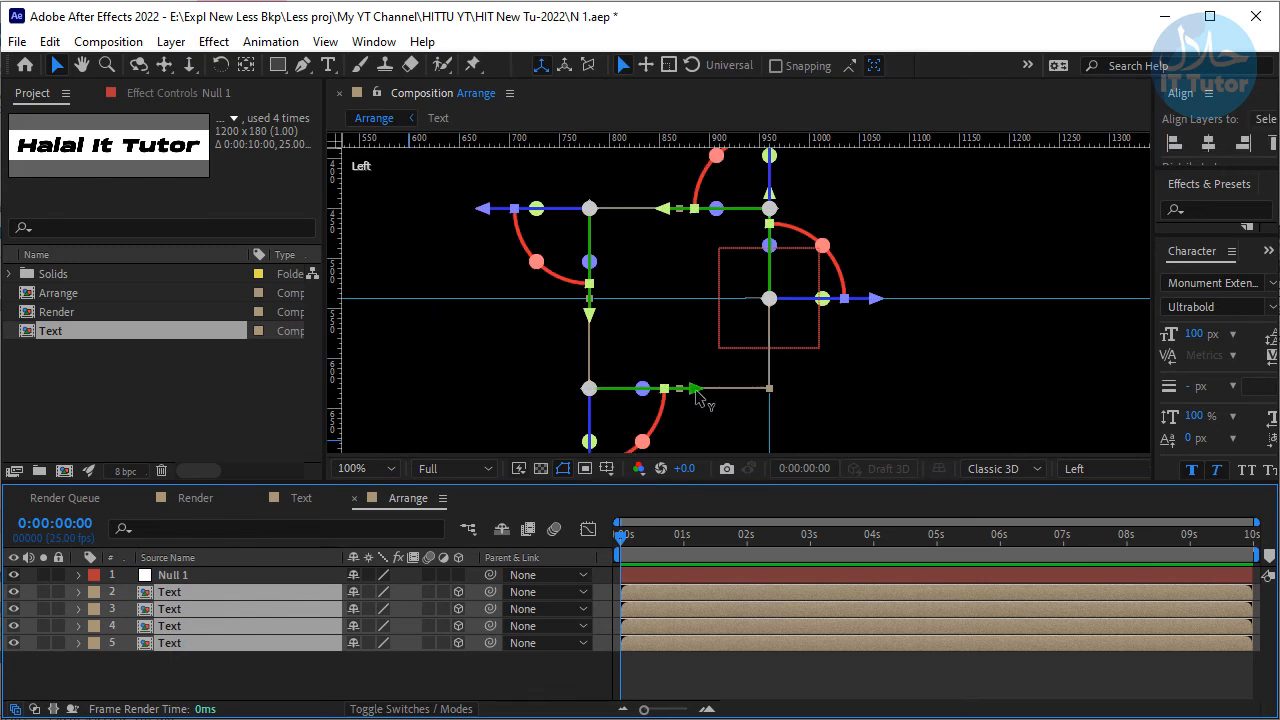
drag(698, 397, 789, 397)
click(810, 396)
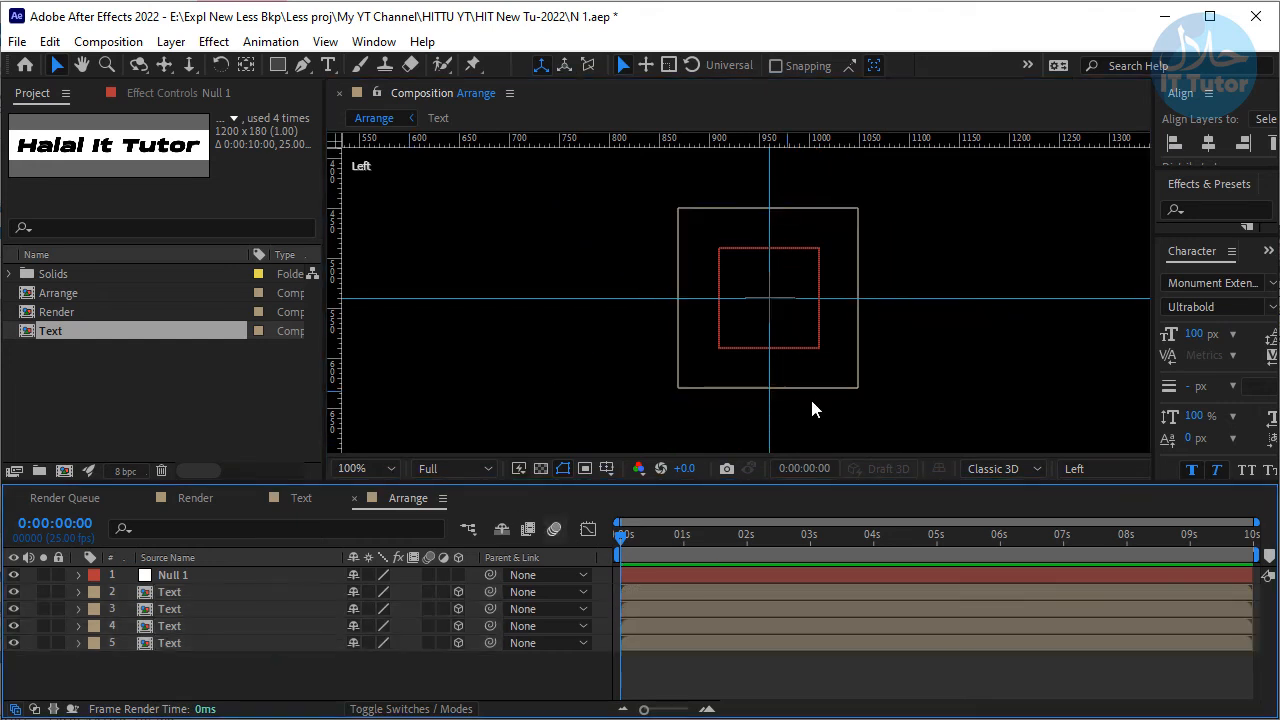
drag(169, 670, 166, 594)
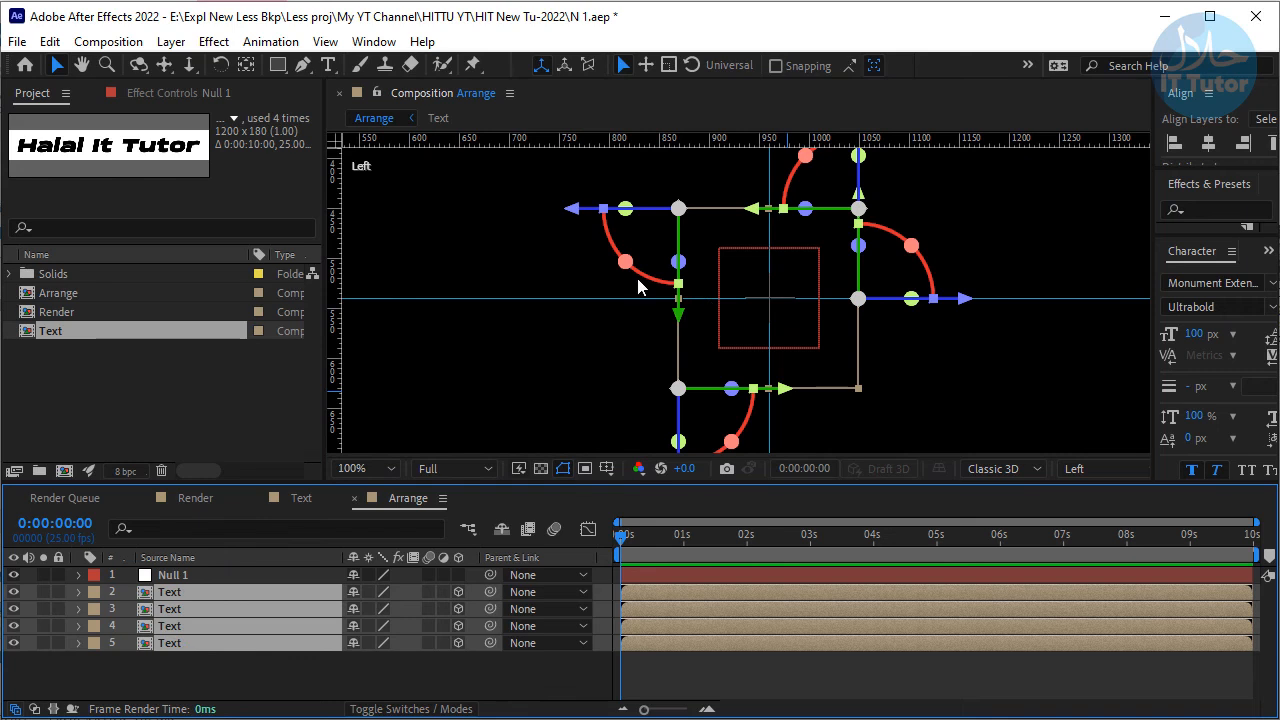
click(430, 686)
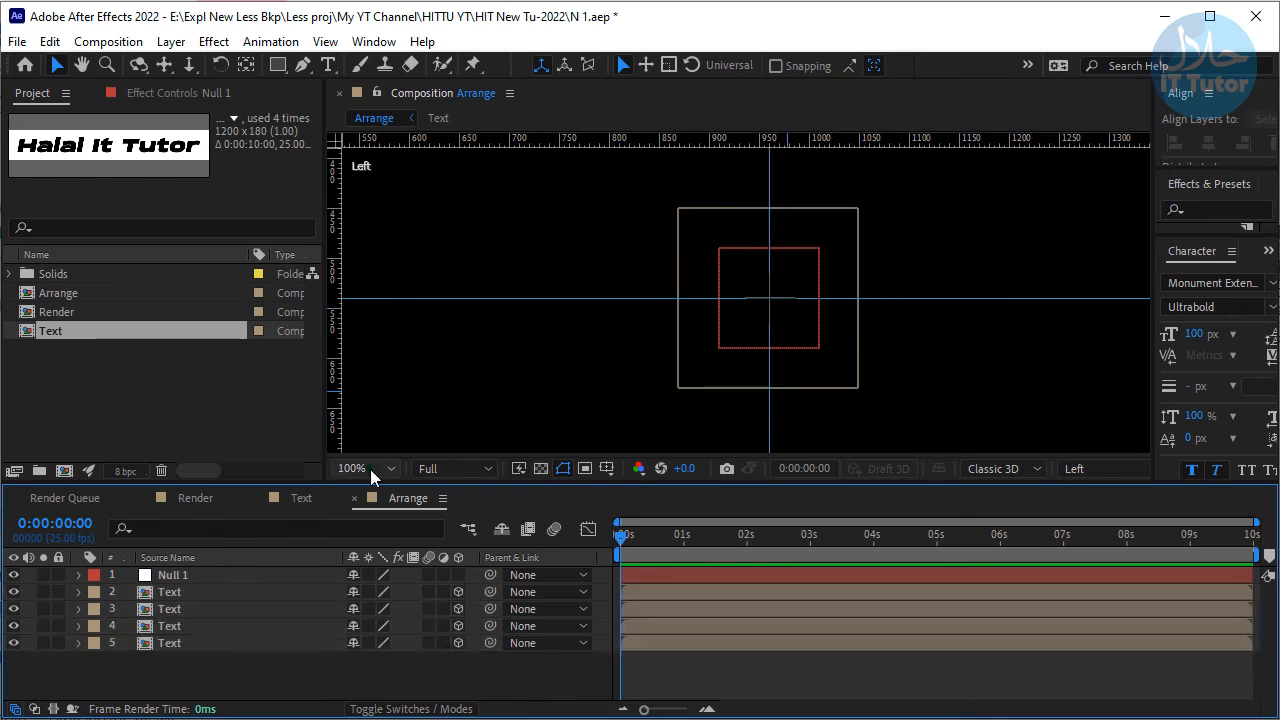
Make Null 1 a 3D layer and parent all four Text layers to it
click(176, 575)
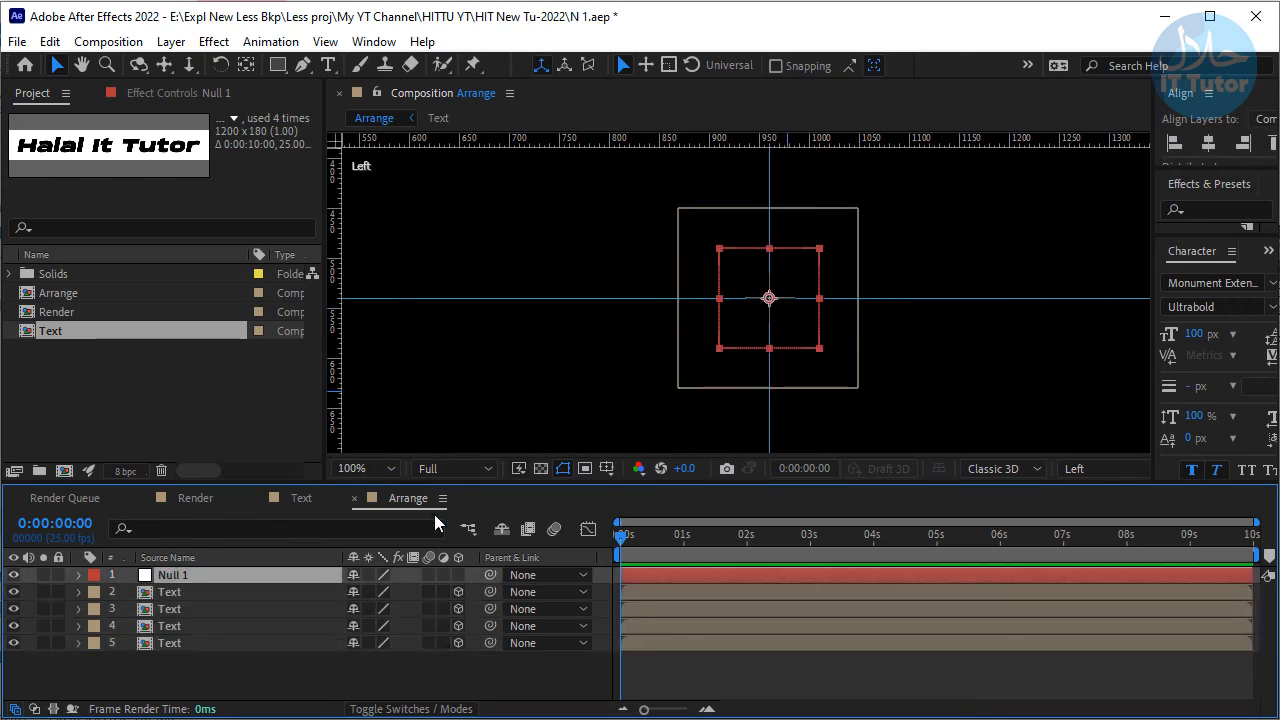
click(458, 575)
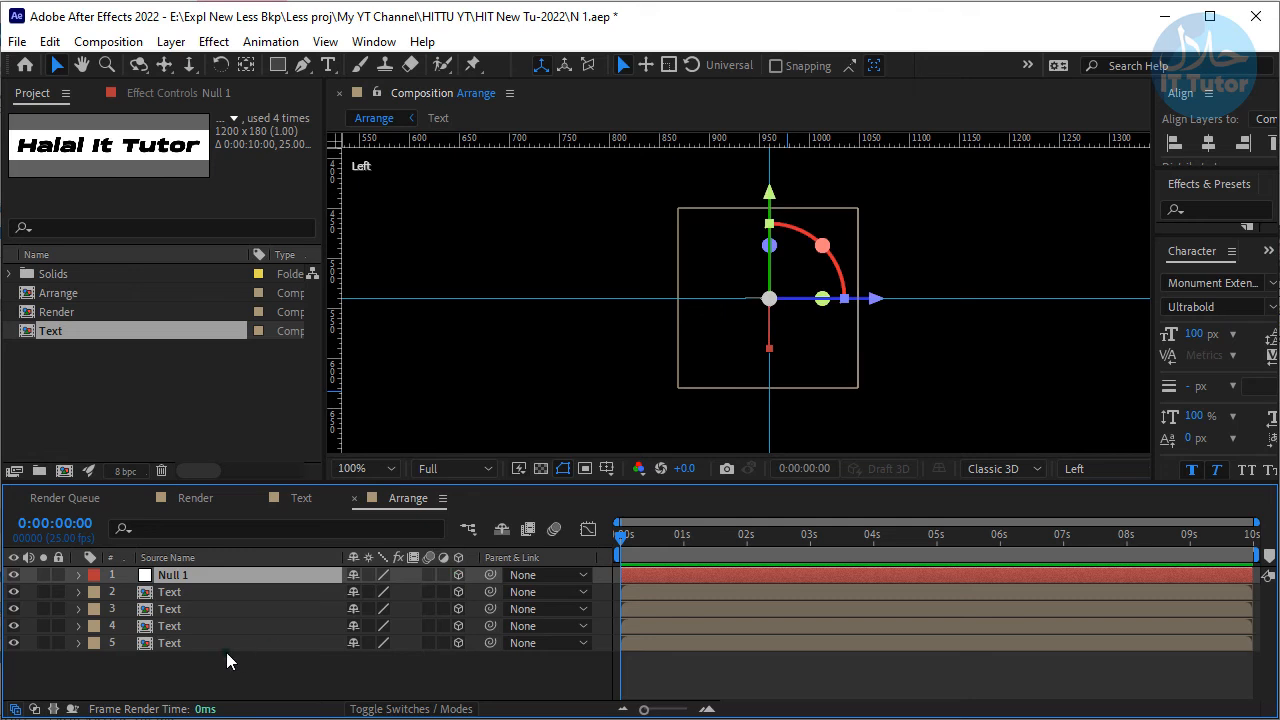
drag(176, 660, 168, 596)
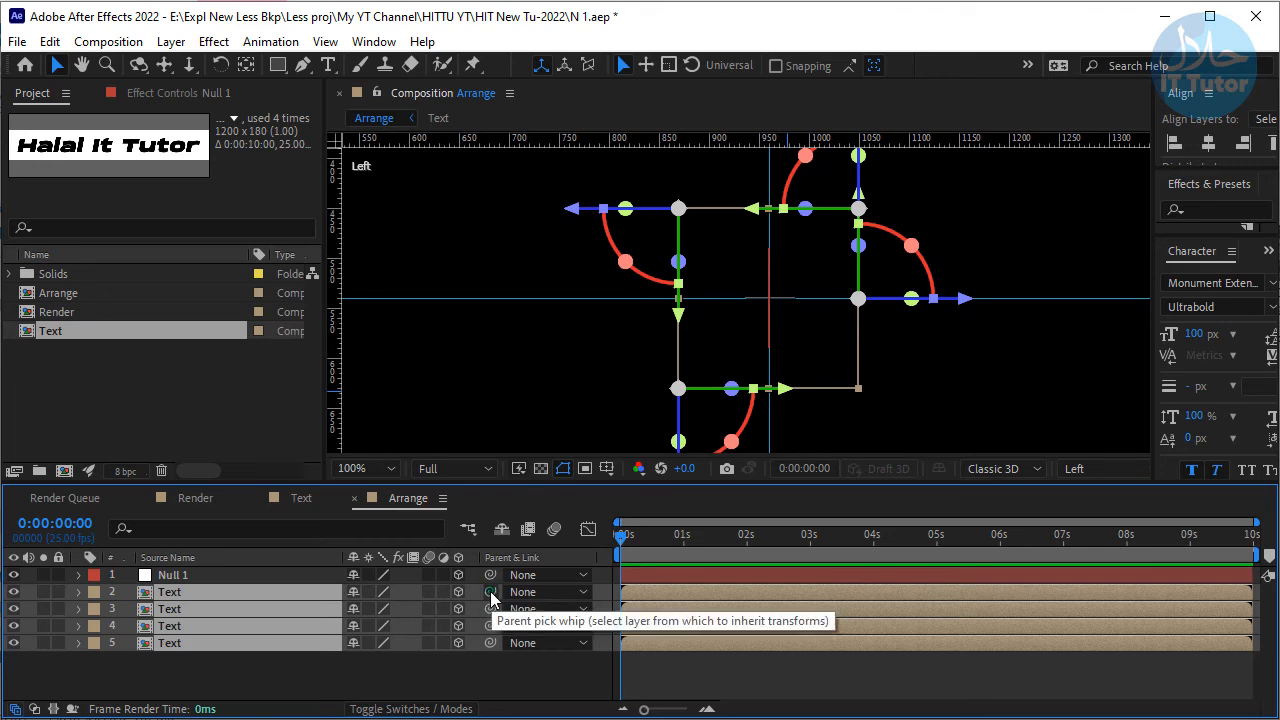
drag(492, 592, 175, 580)
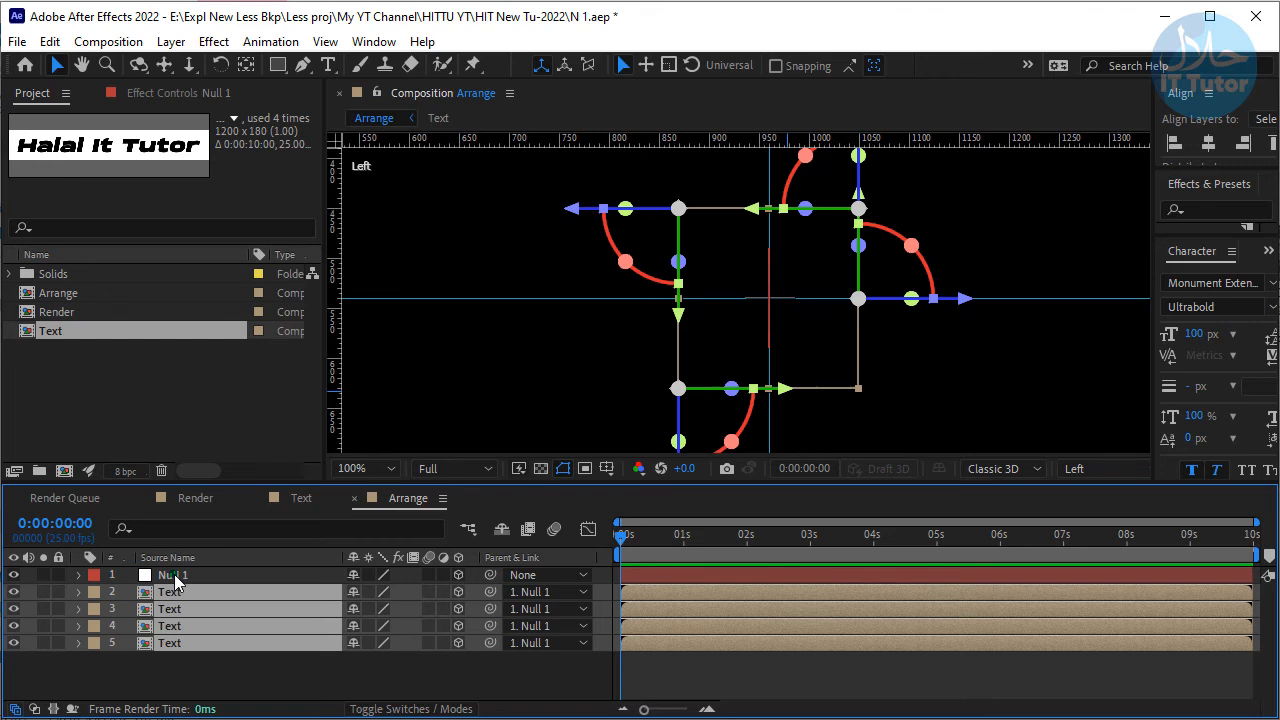
click(175, 580)
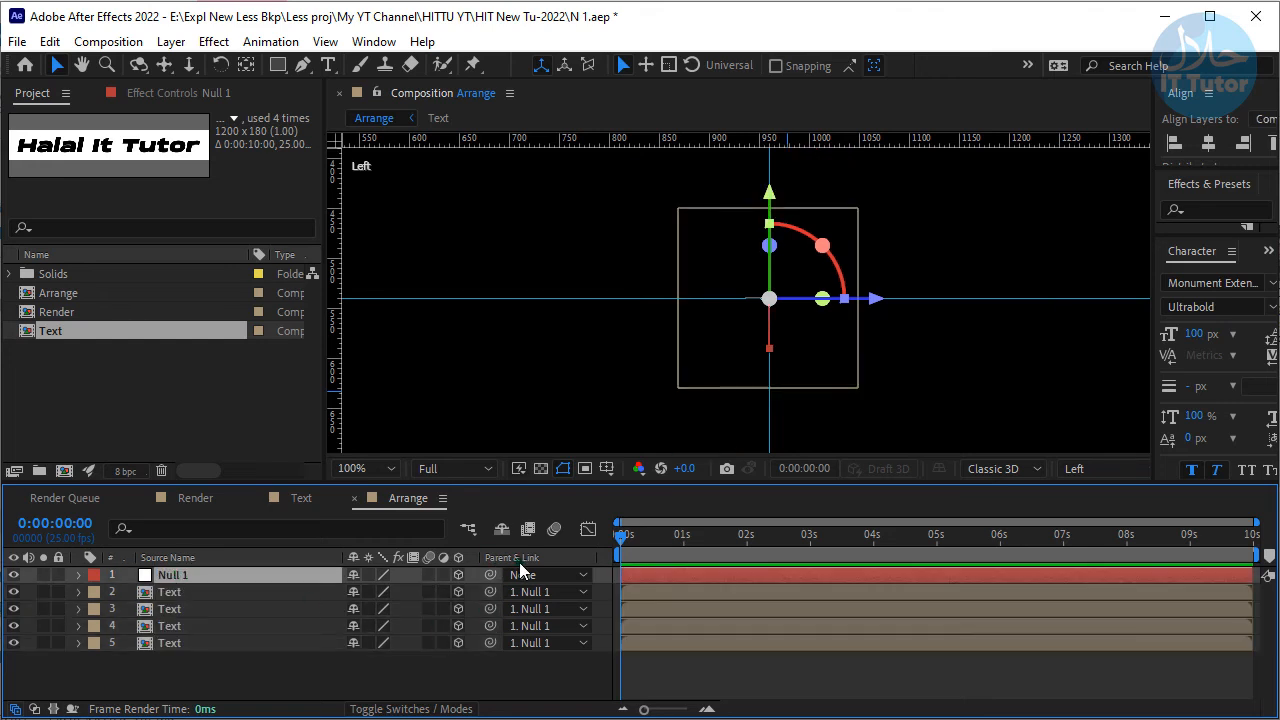
Look up the Parent & Link entry among the timeline's available columns
right_click(569, 557)
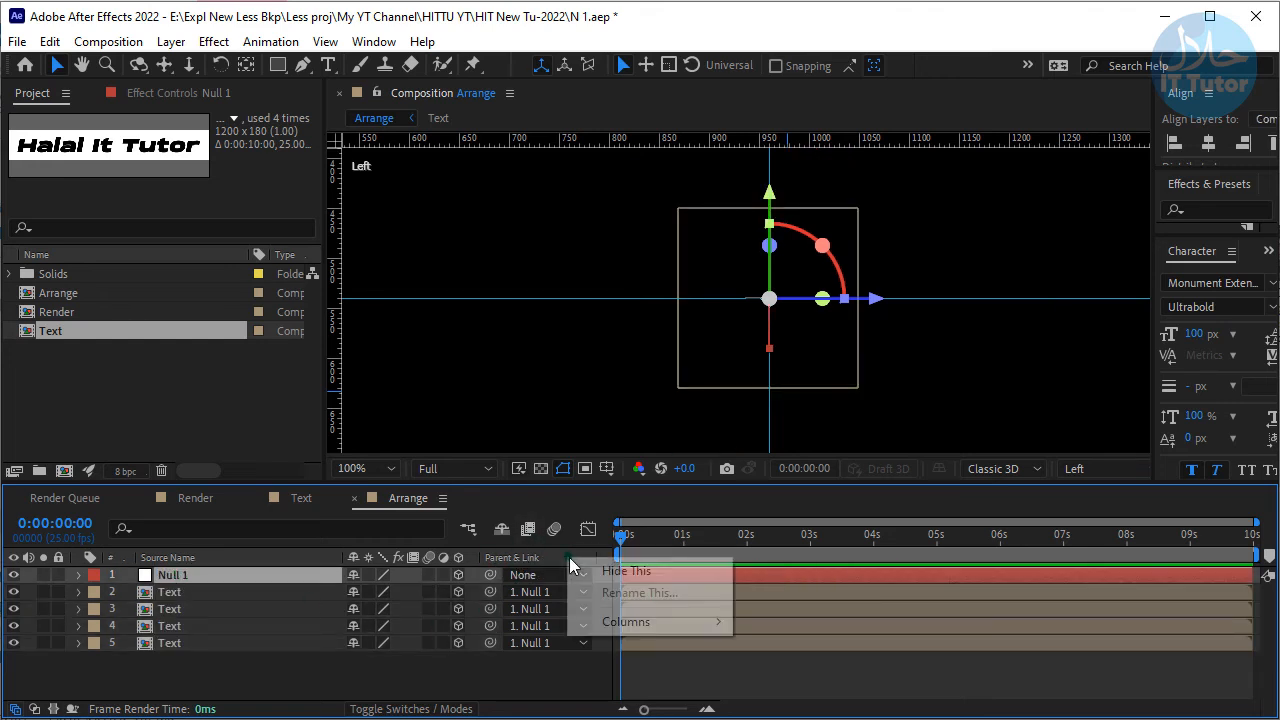
mouse_move(663, 625)
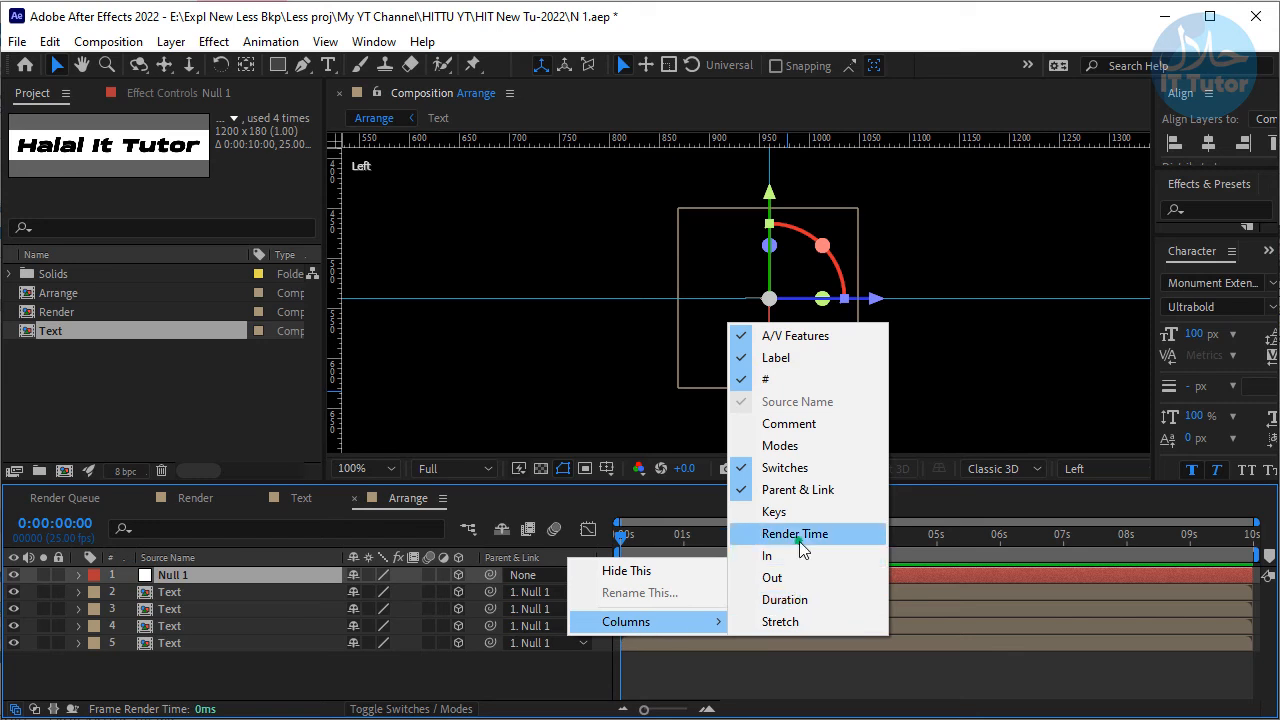
click(511, 557)
click(526, 670)
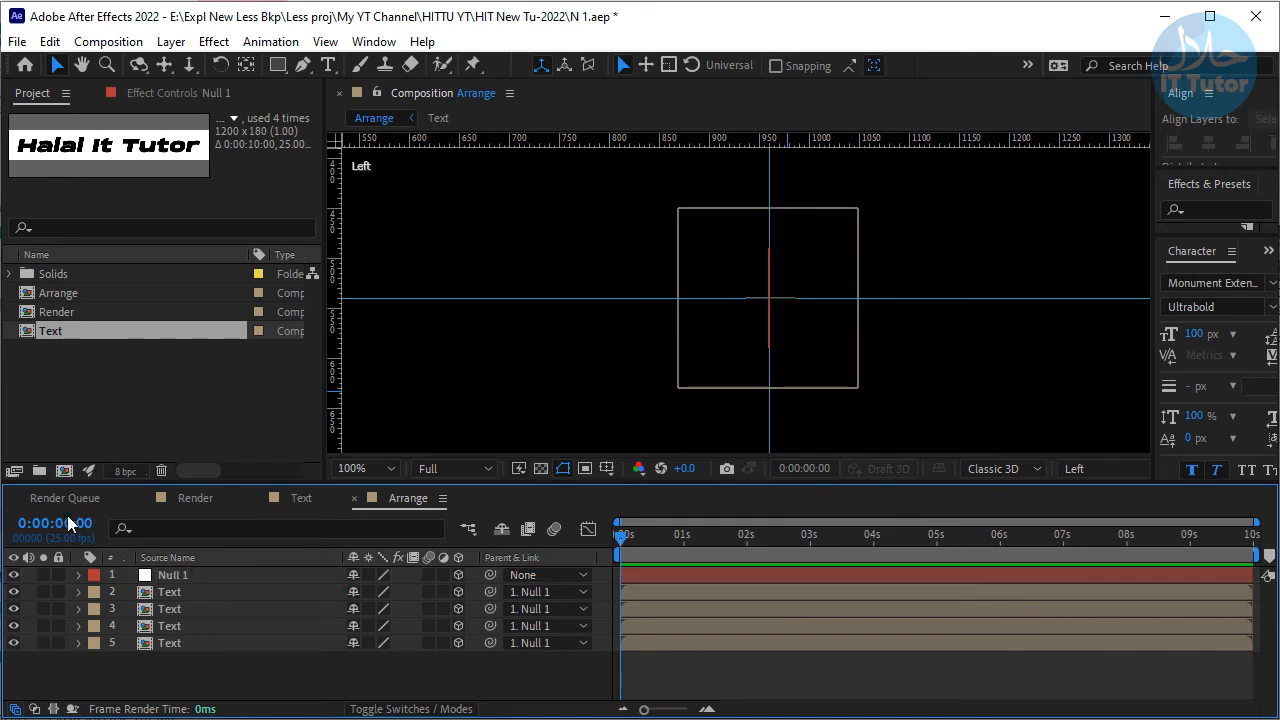
Rename the Null 1 layer as Contrl
click(169, 578)
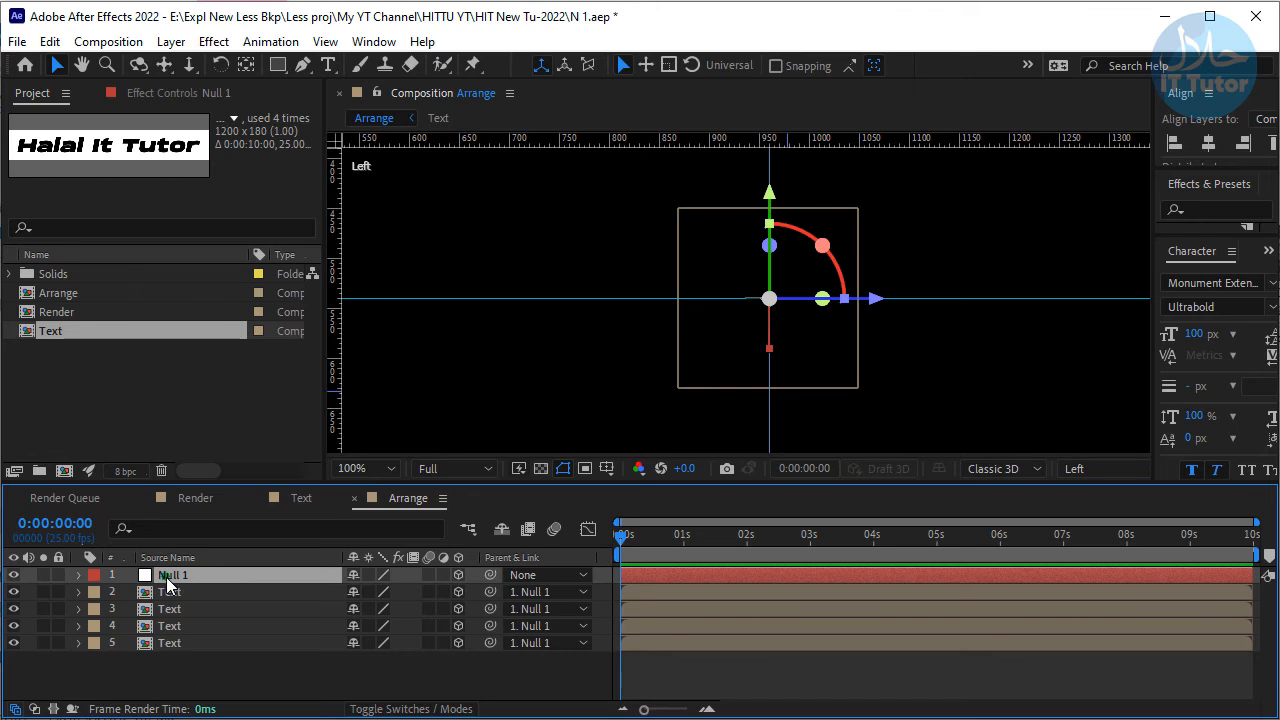
key(Return)
text(Contrl)
key(Return)
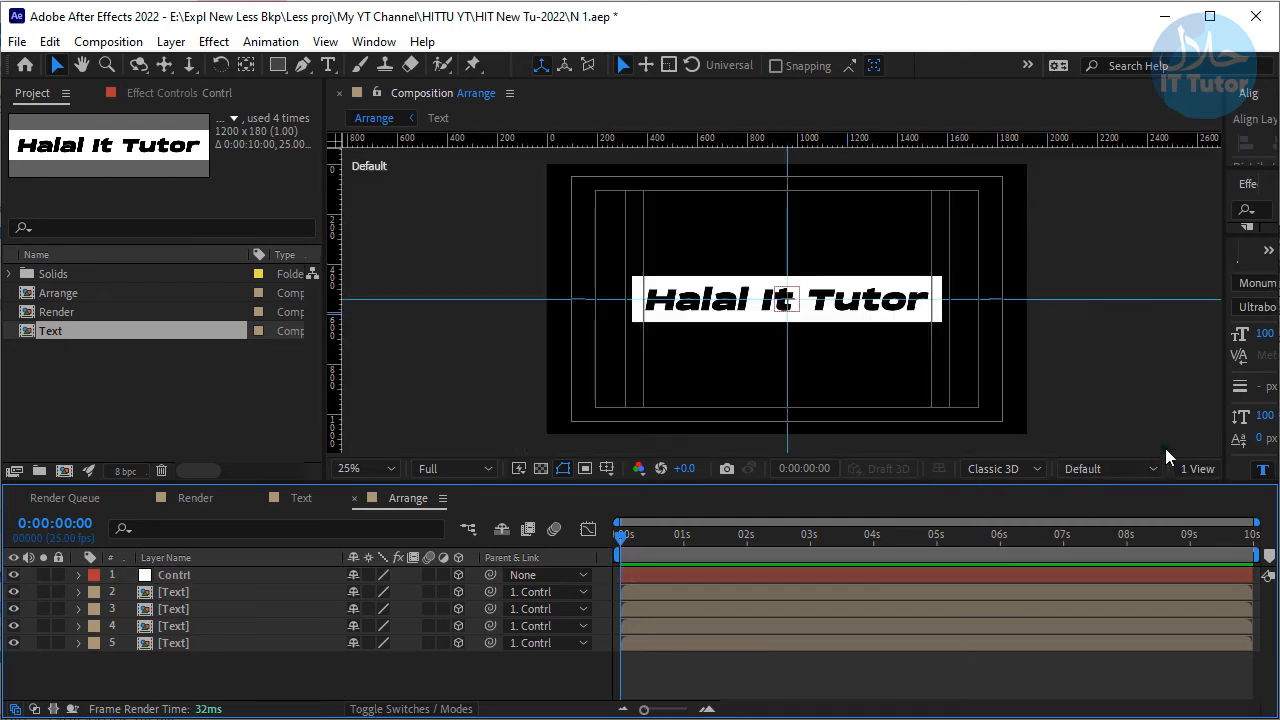
Switch the 3D view to Active Camera (Default) and set the Contrl layer's X Rotation to -61°
click(1131, 468)
click(1130, 139)
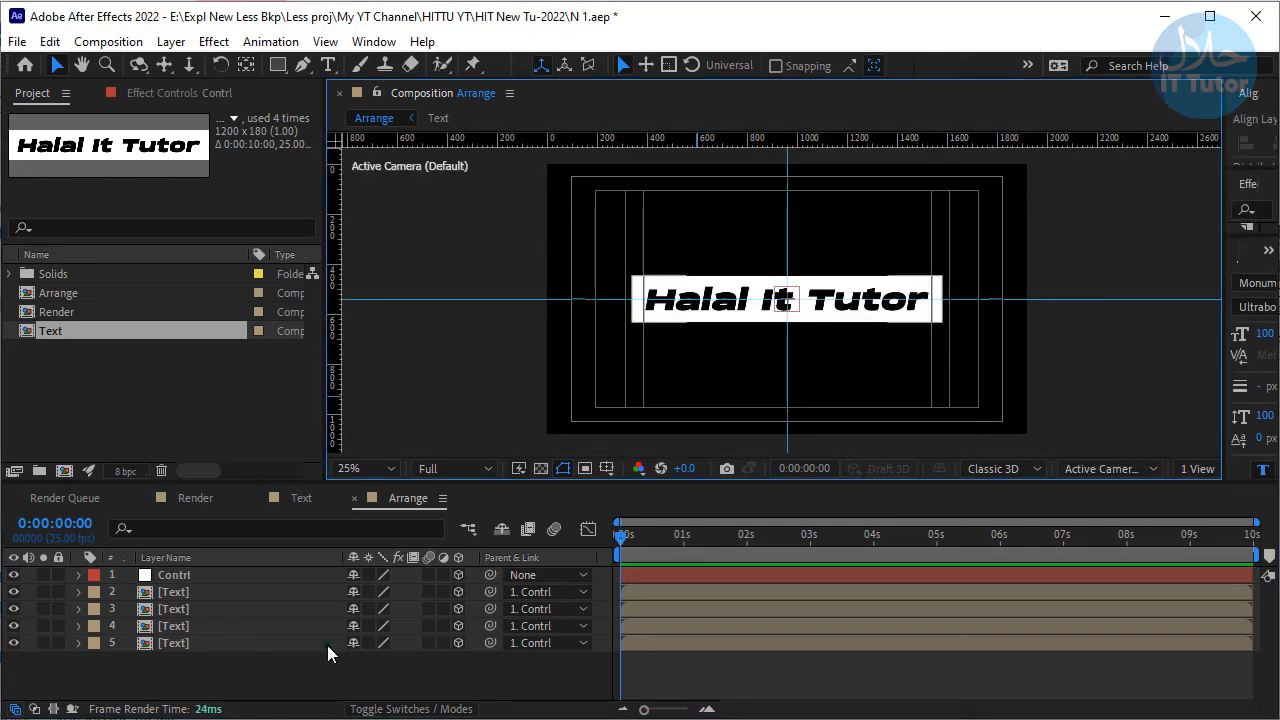
click(185, 575)
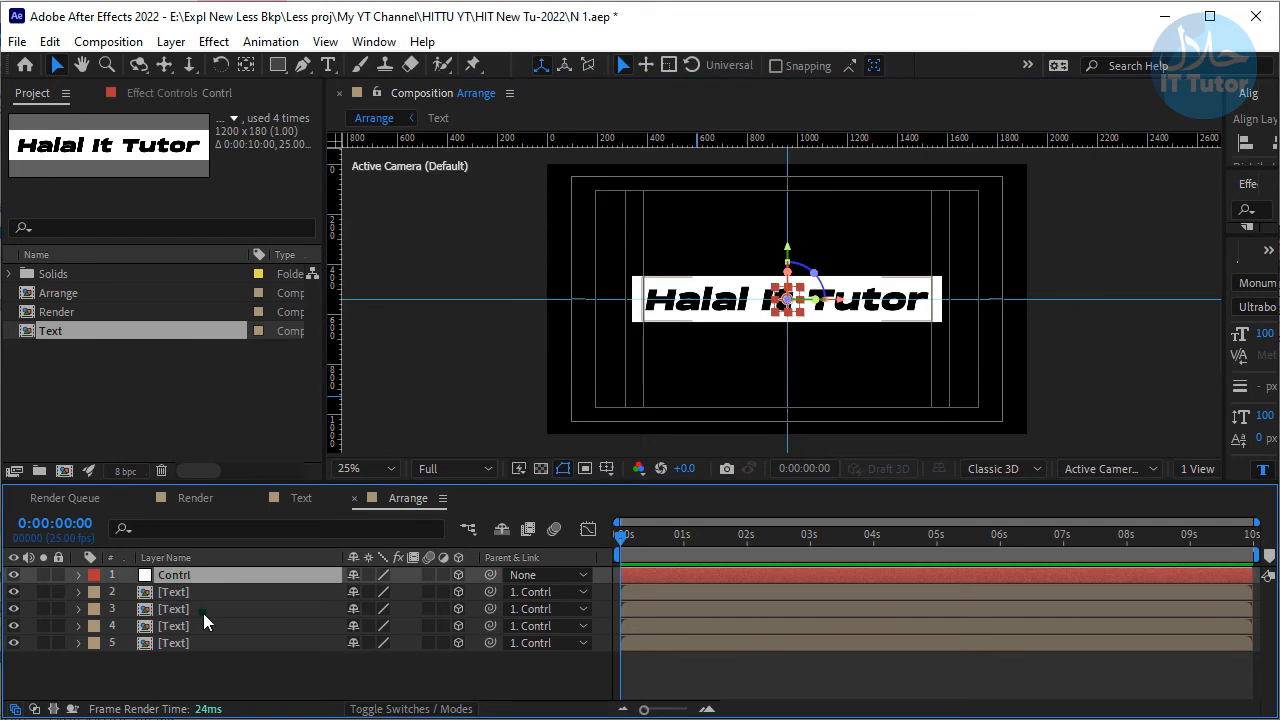
key(r)
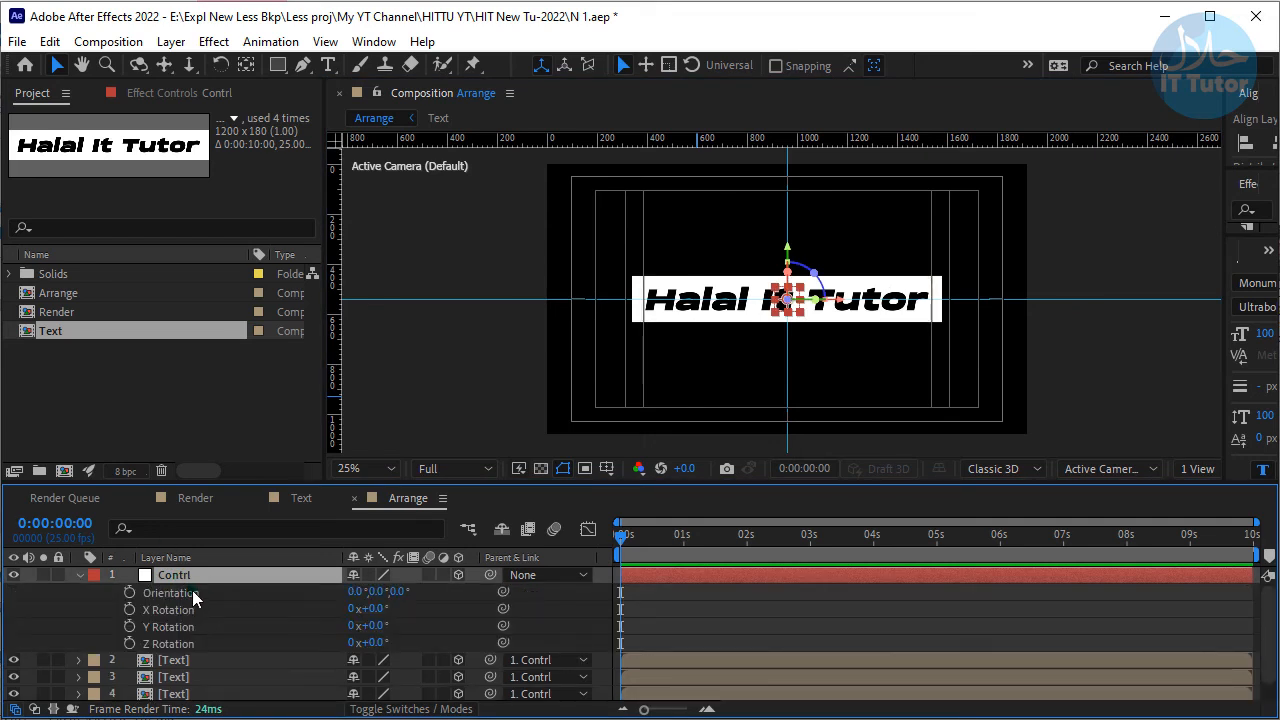
drag(376, 608, 316, 604)
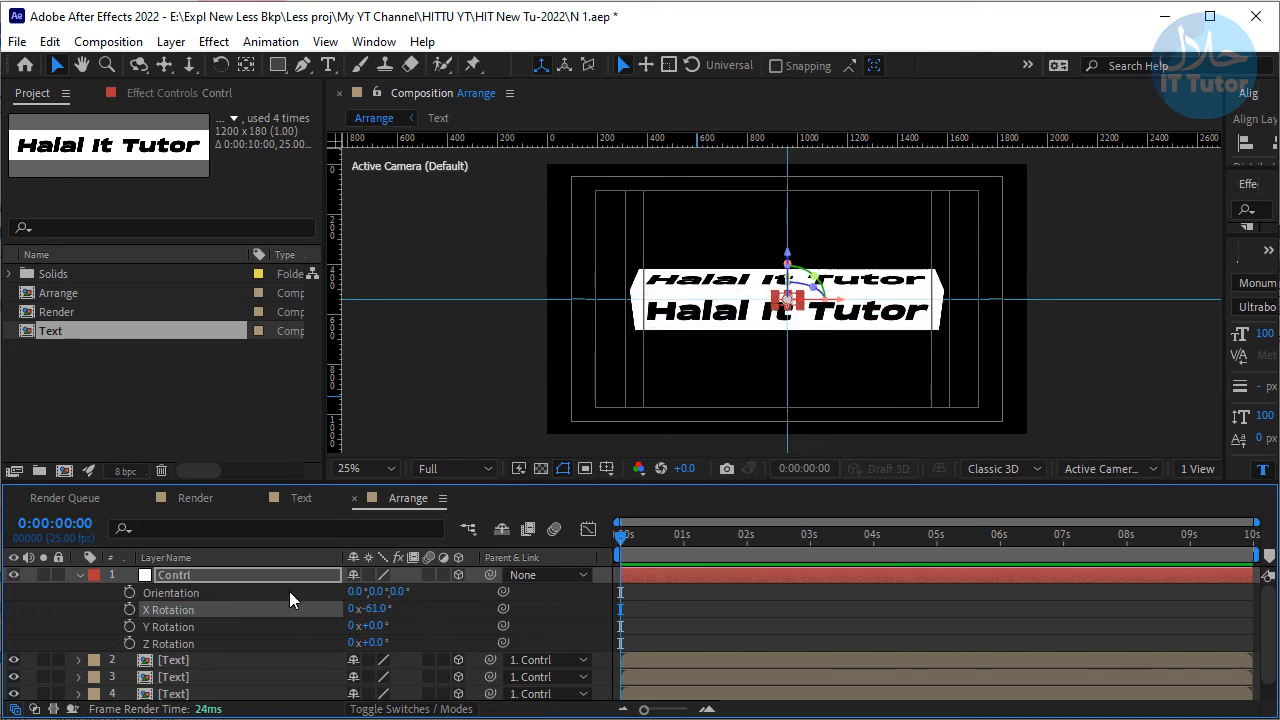
Undo the last X Rotation change, and keyframe Contrl's X Rotation from 0x+0.0° at 0:00:00:00 to 1x+0.0° at 0:00:09:24
key(ctrl+z)
key(r)
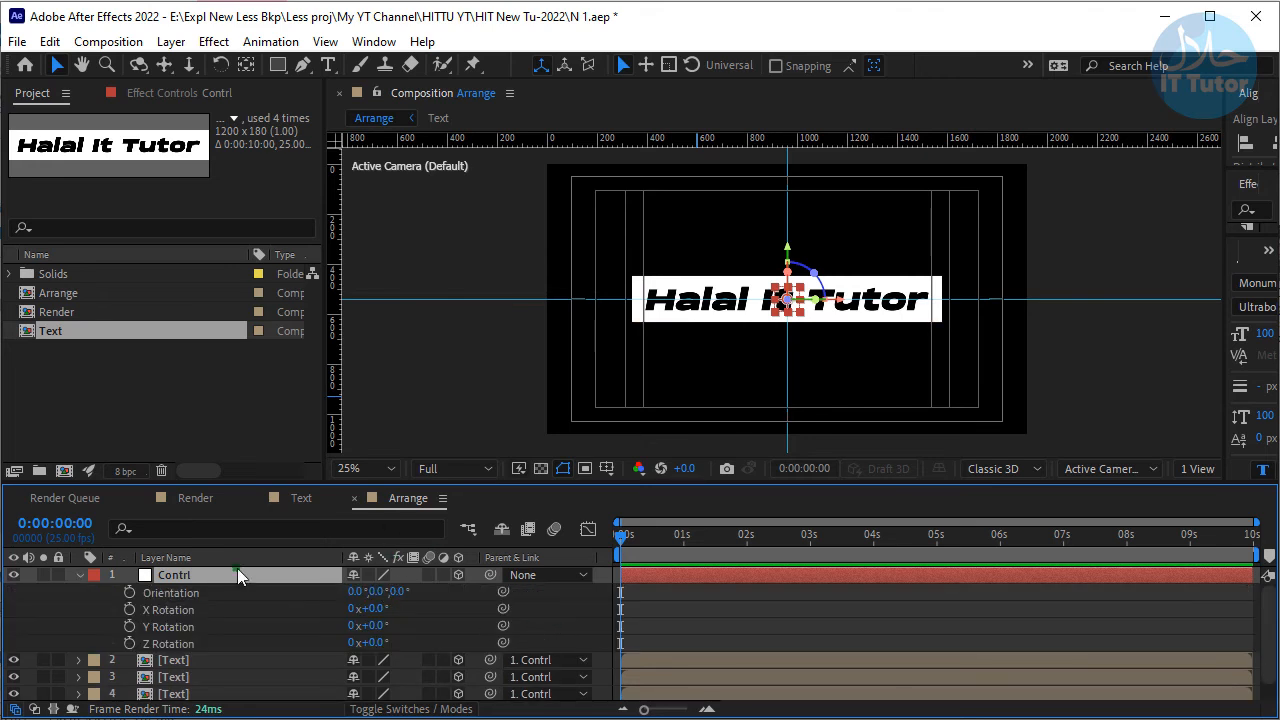
click(129, 610)
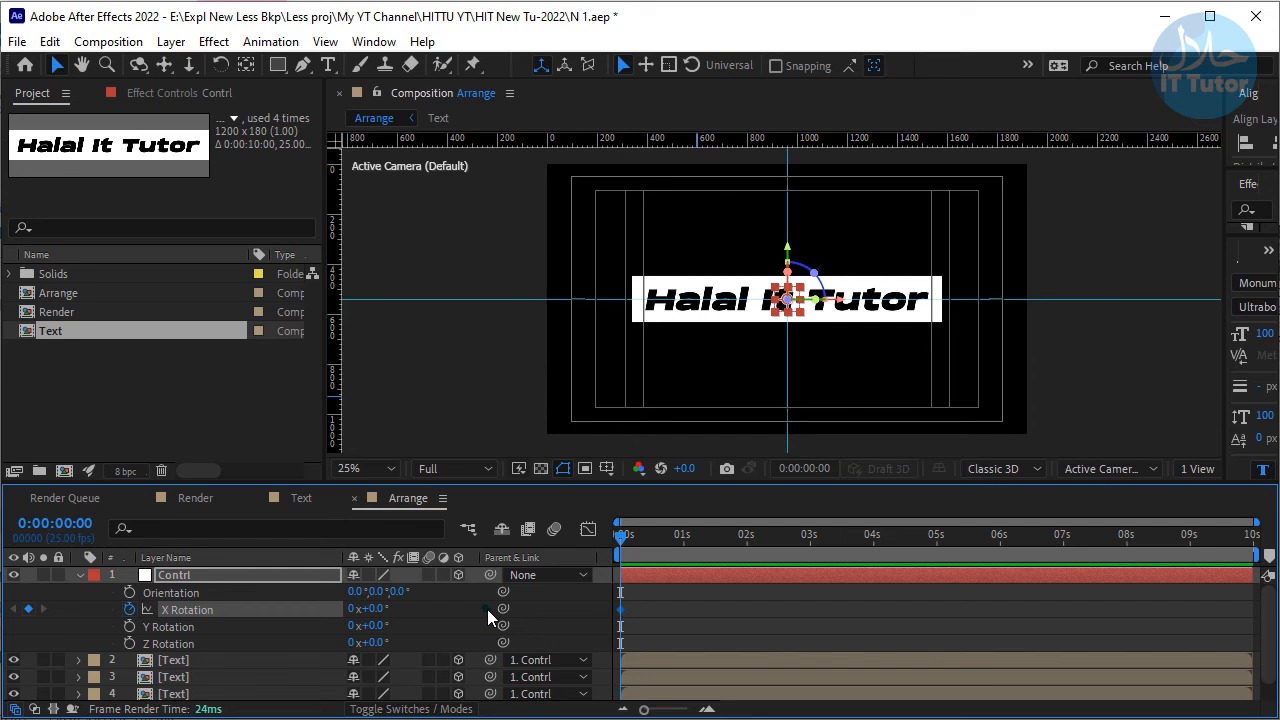
click(1249, 540)
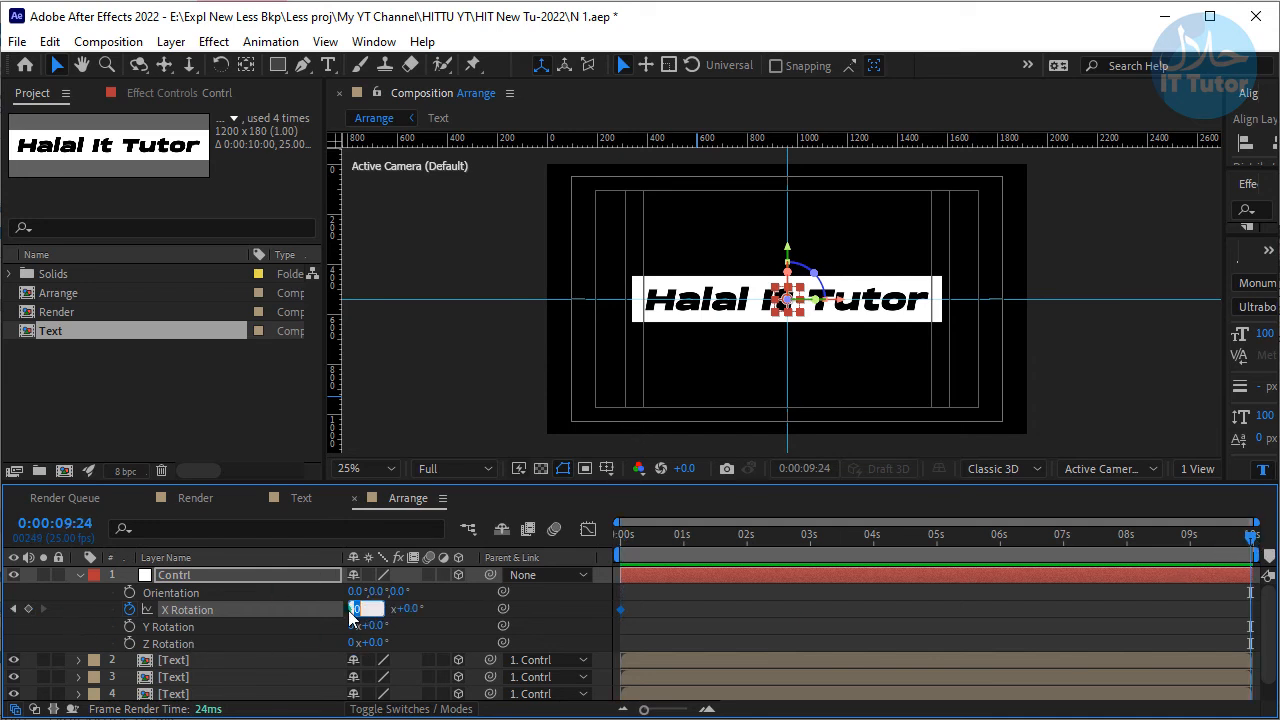
key(Return)
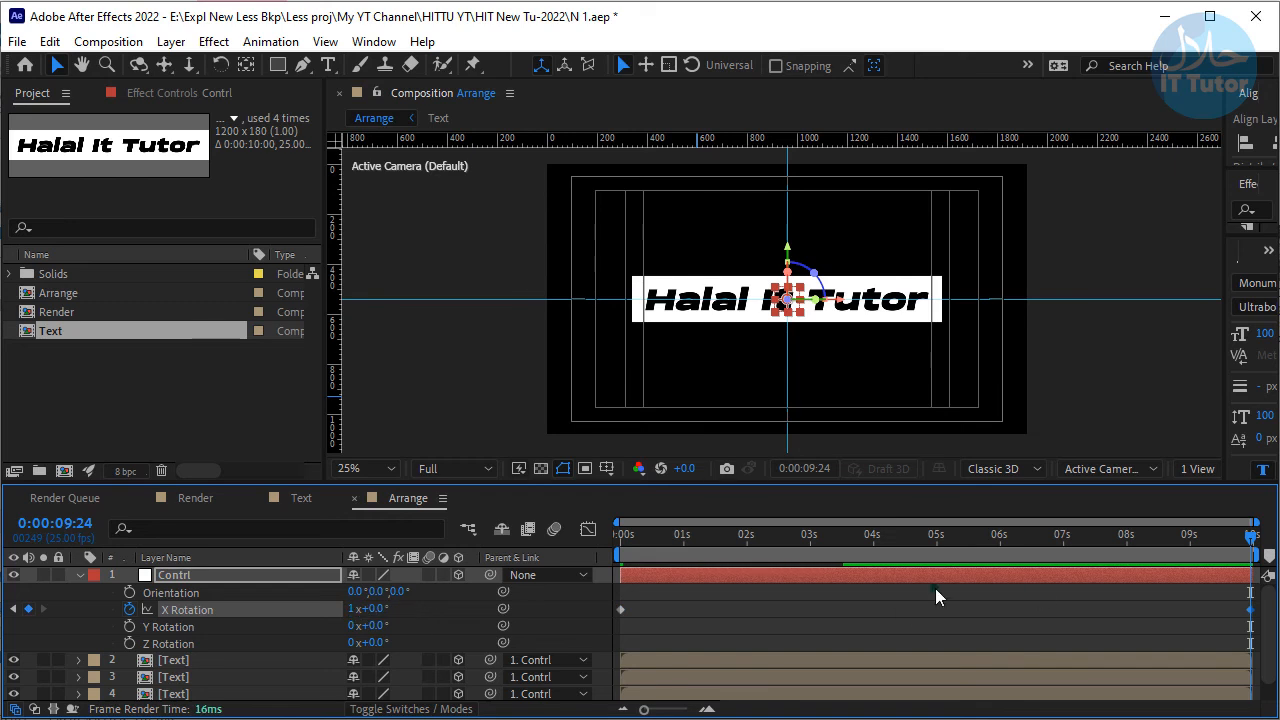
Preview the rotating text box animation from the start of the Arrange composition
click(623, 538)
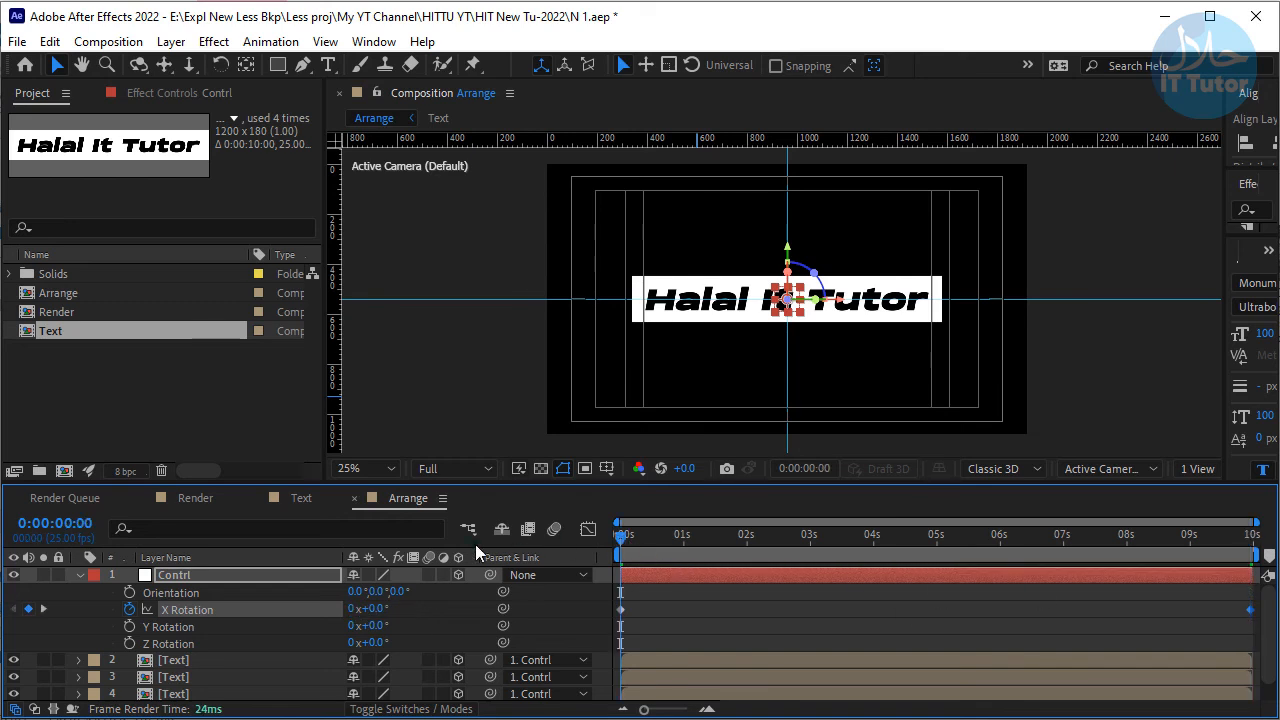
key(space)
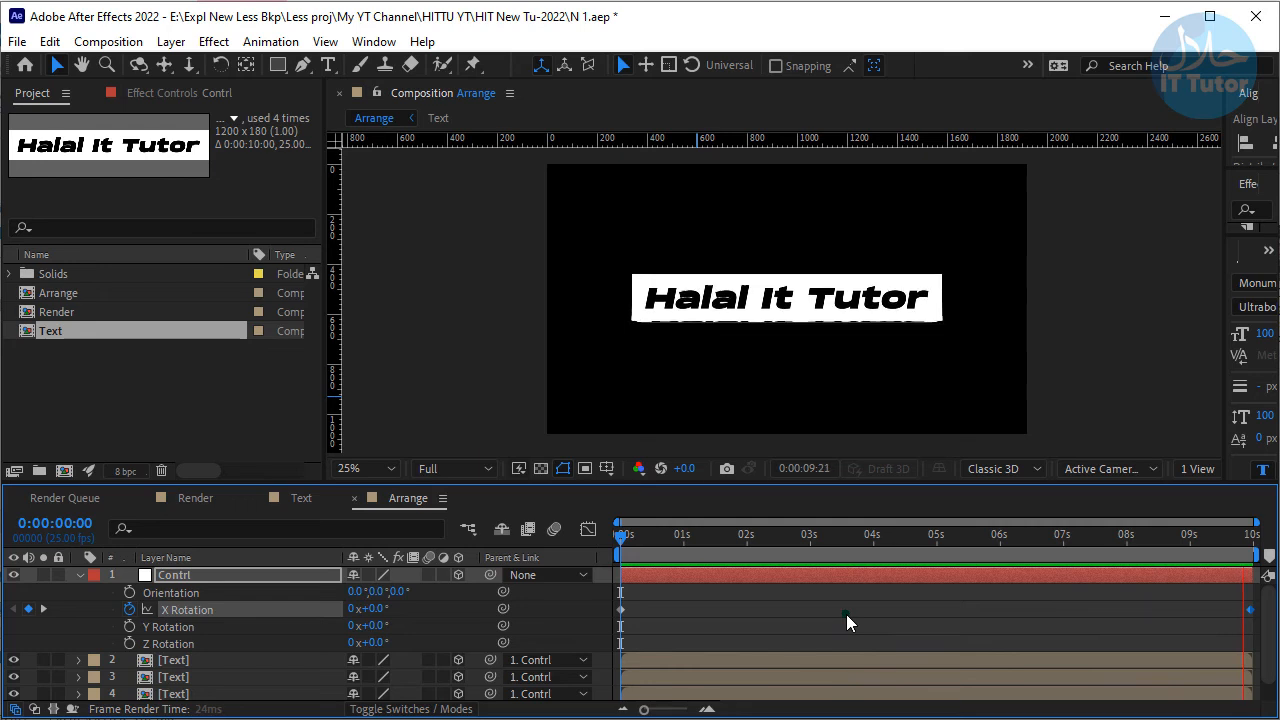
key(space)
key(space)
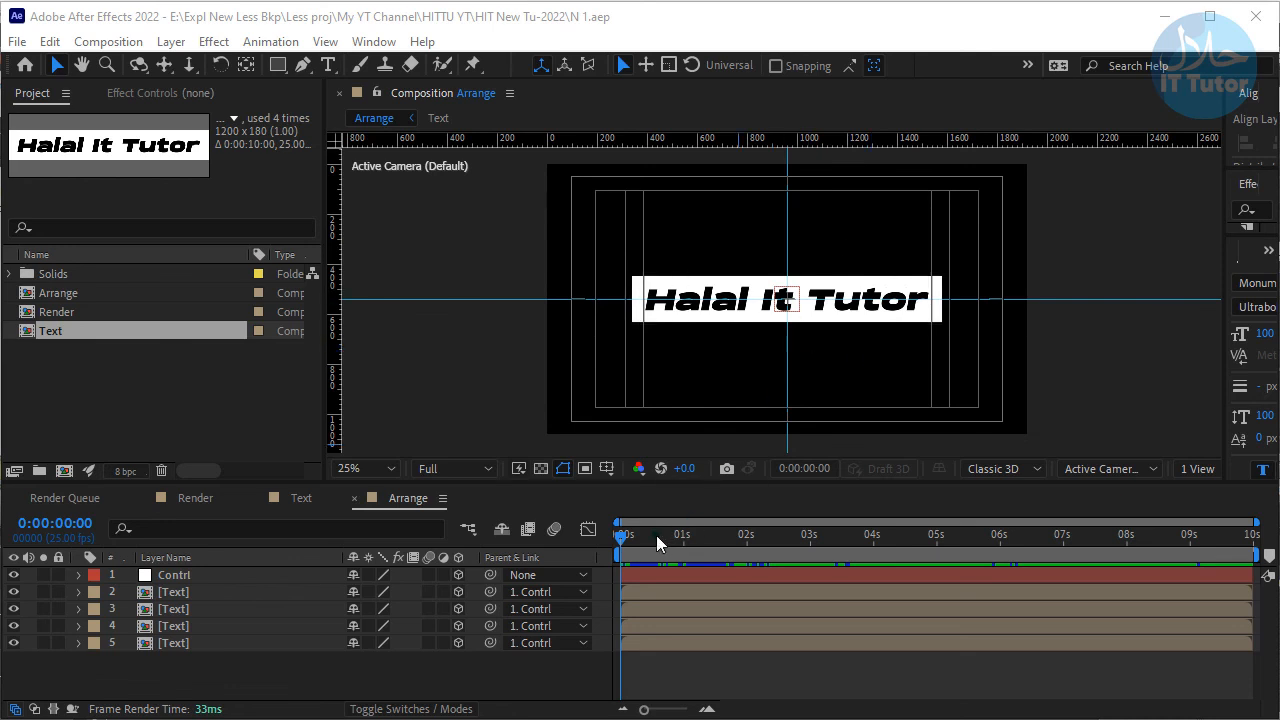
Open the Render composition and add the Arrange composition to it as a layer
click(110, 373)
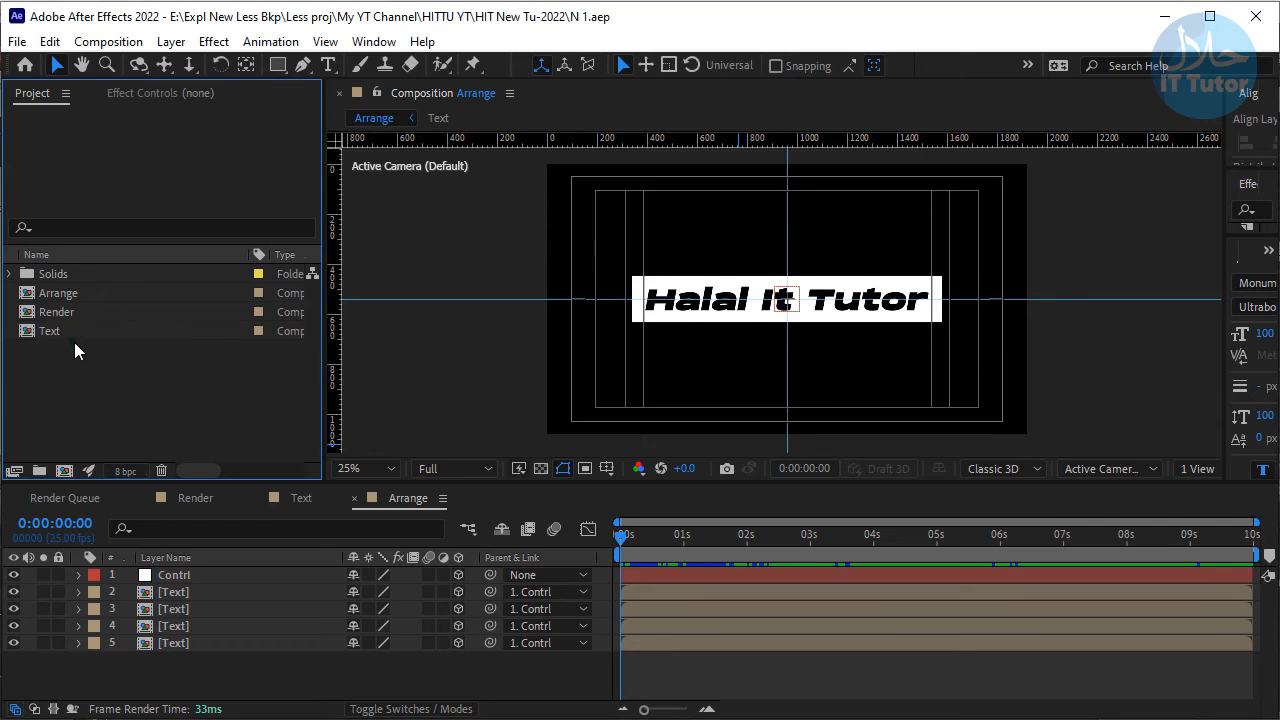
double_click(62, 313)
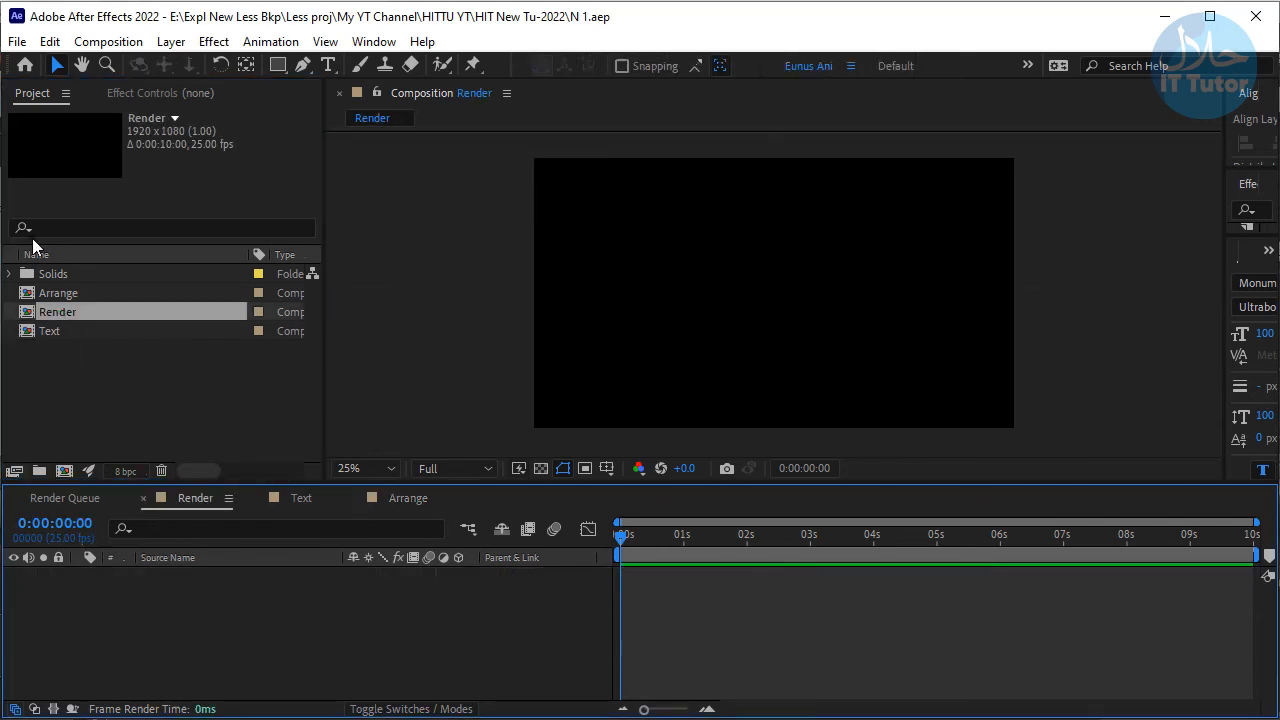
click(72, 293)
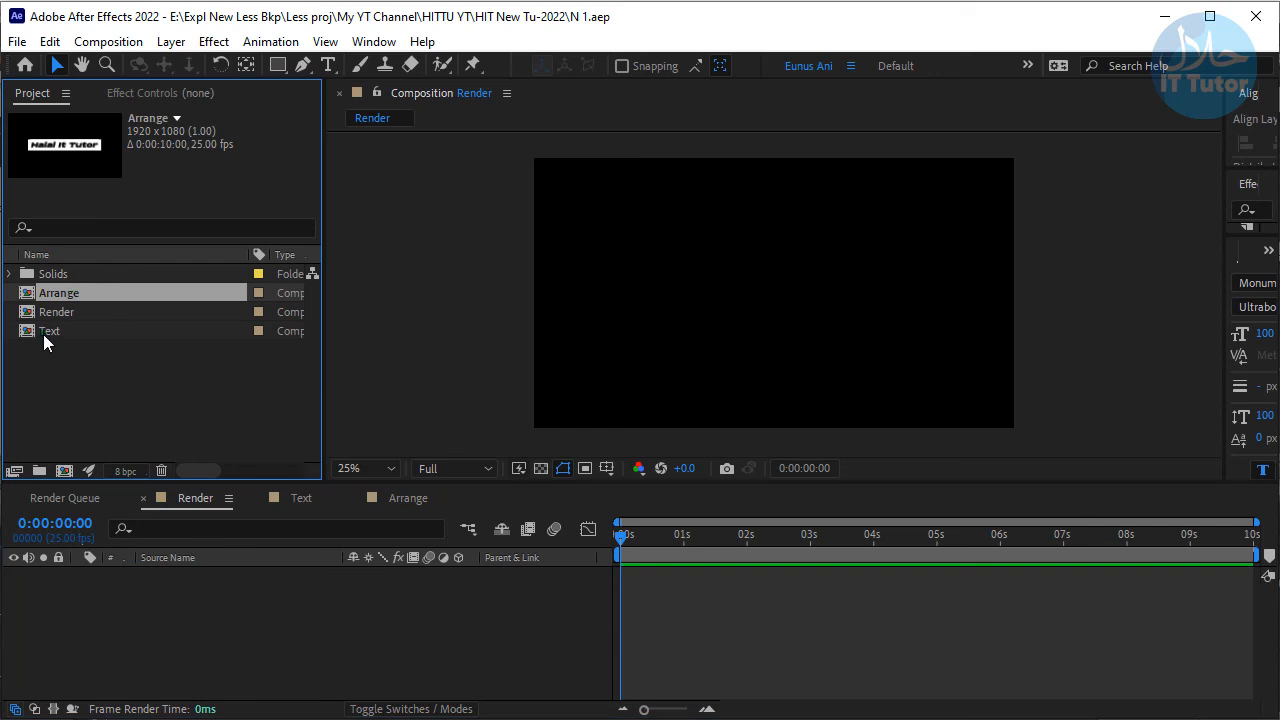
key(F10)
drag(64, 294, 167, 628)
drag(633, 534, 571, 529)
click(195, 612)
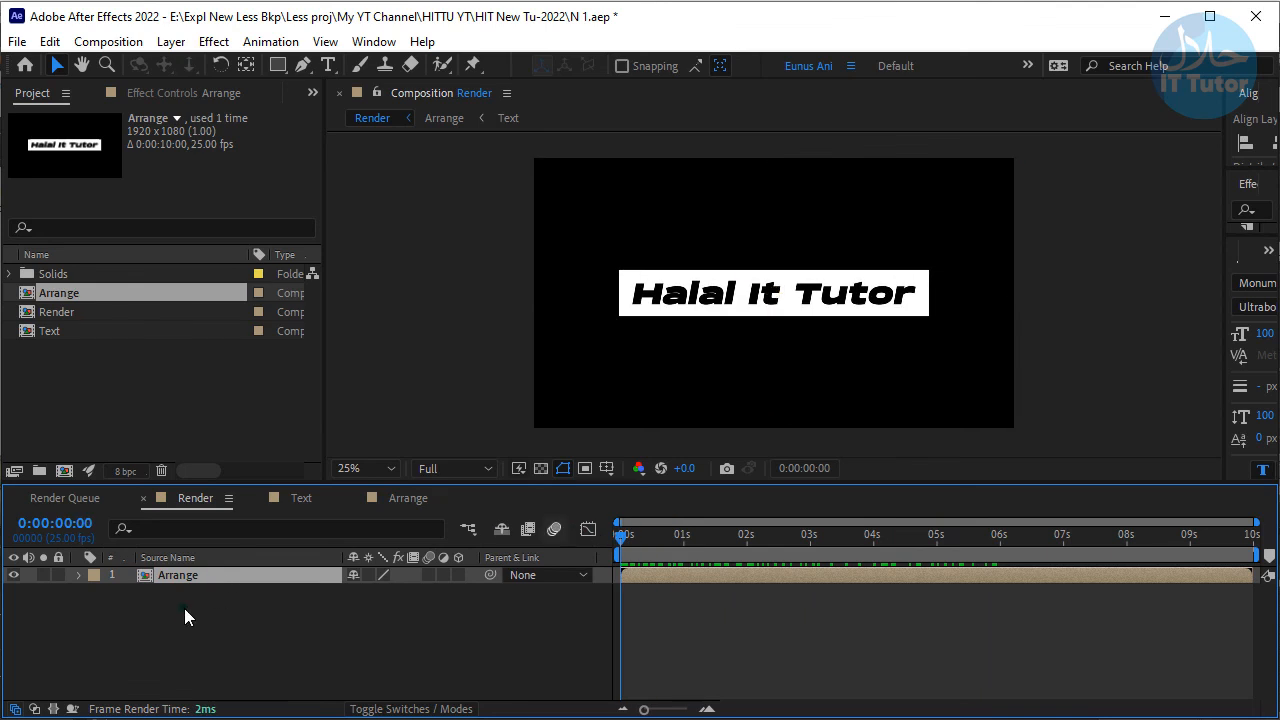
Create a new 1920 x 1080, 25 fps, ten-second composition named Mep
right_click(147, 347)
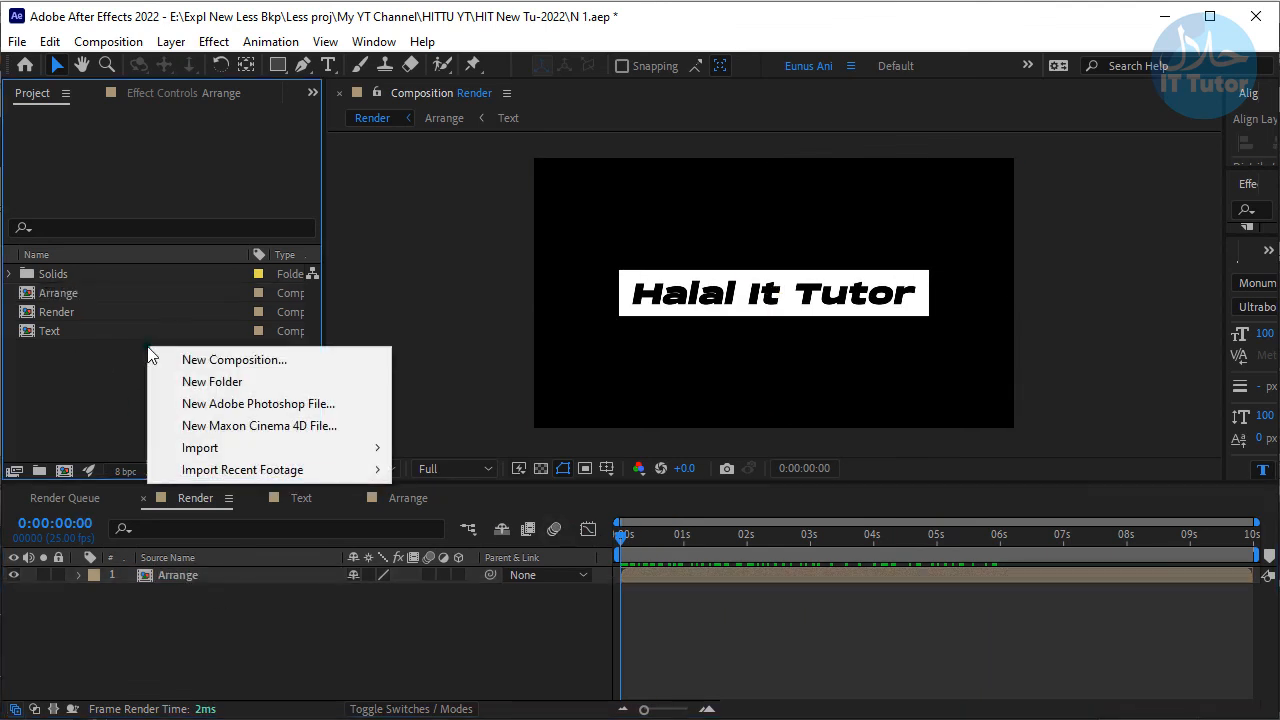
click(282, 358)
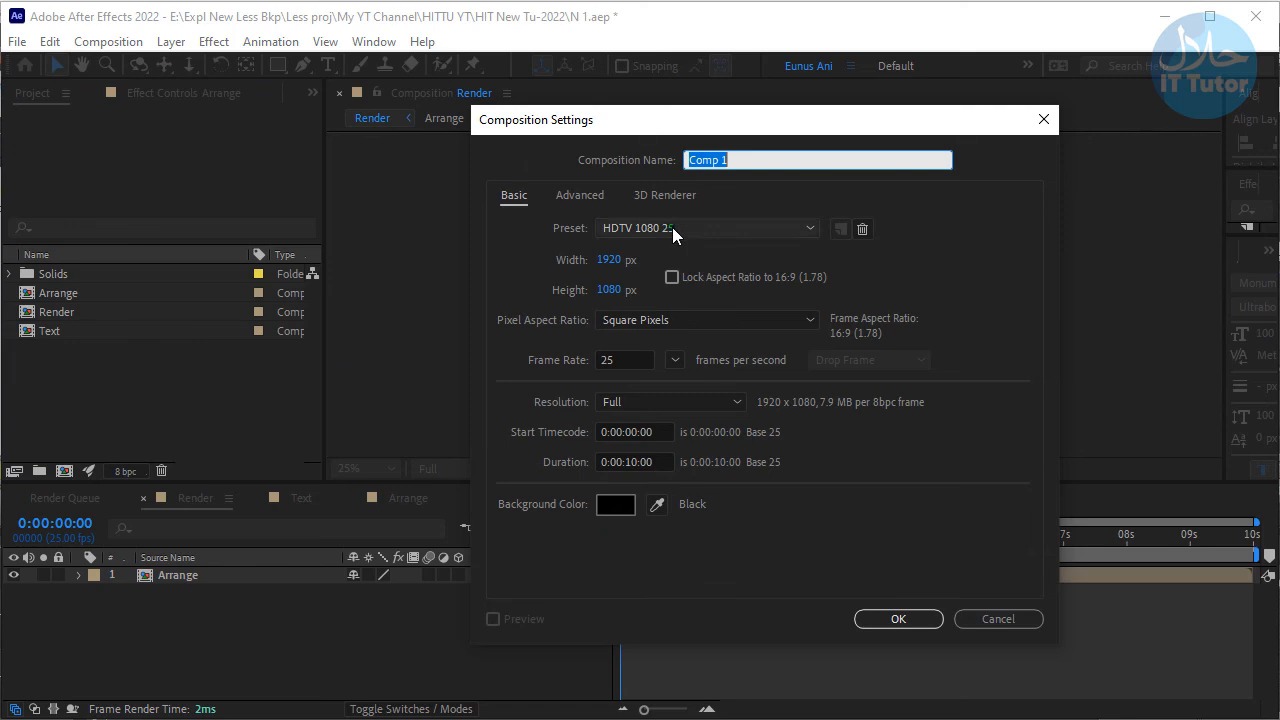
text(Mep)
click(920, 617)
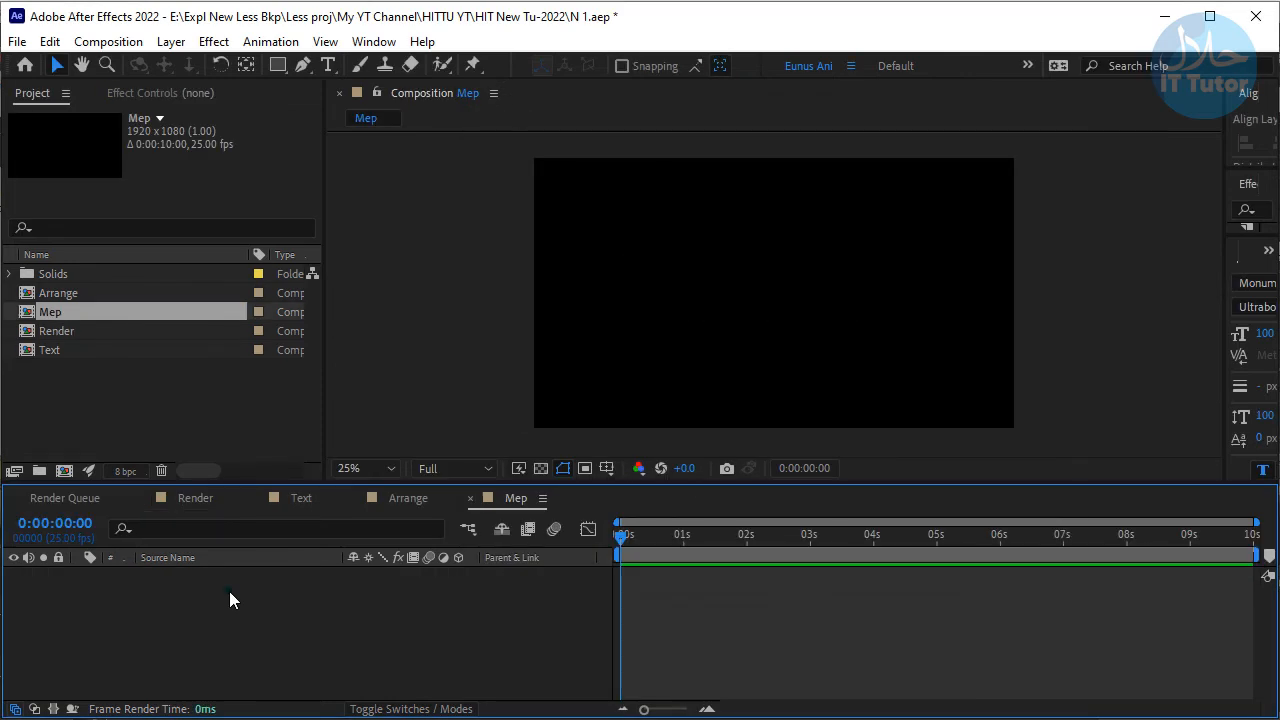
Add a white 1920 x 1080 solid named Gradent to the Mep composition
key(ctrl+y)
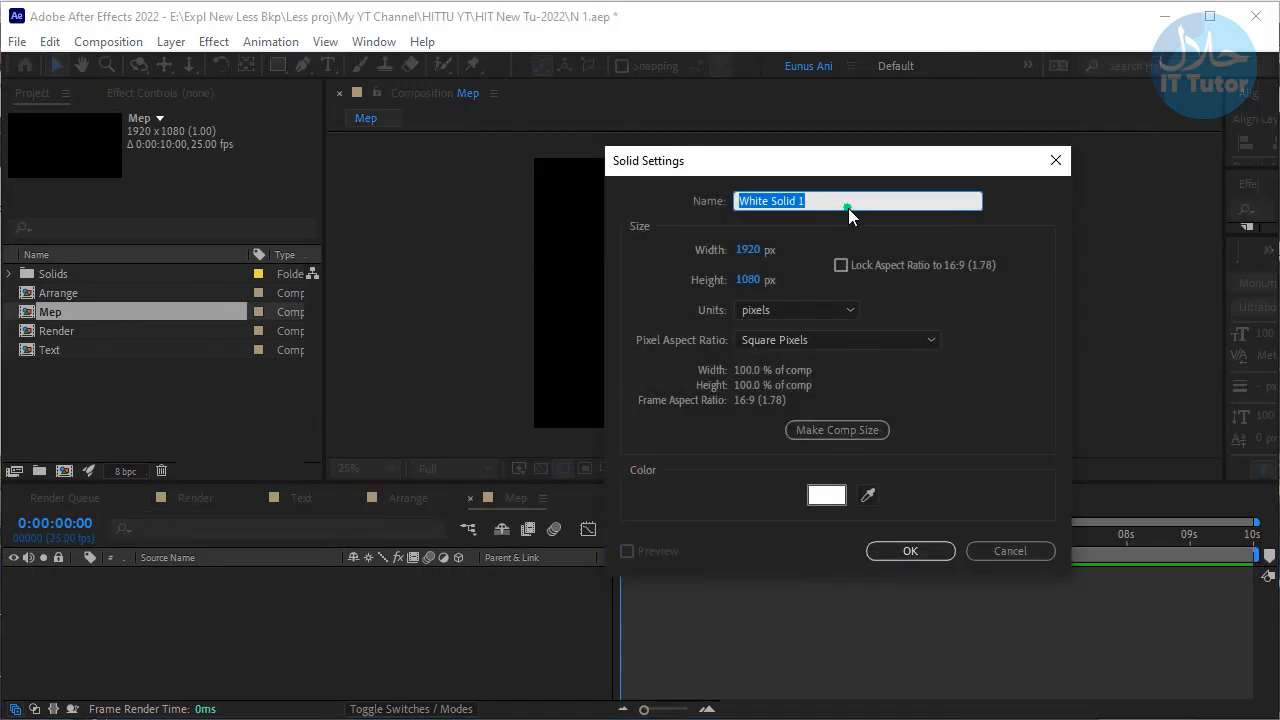
text(Gradent)
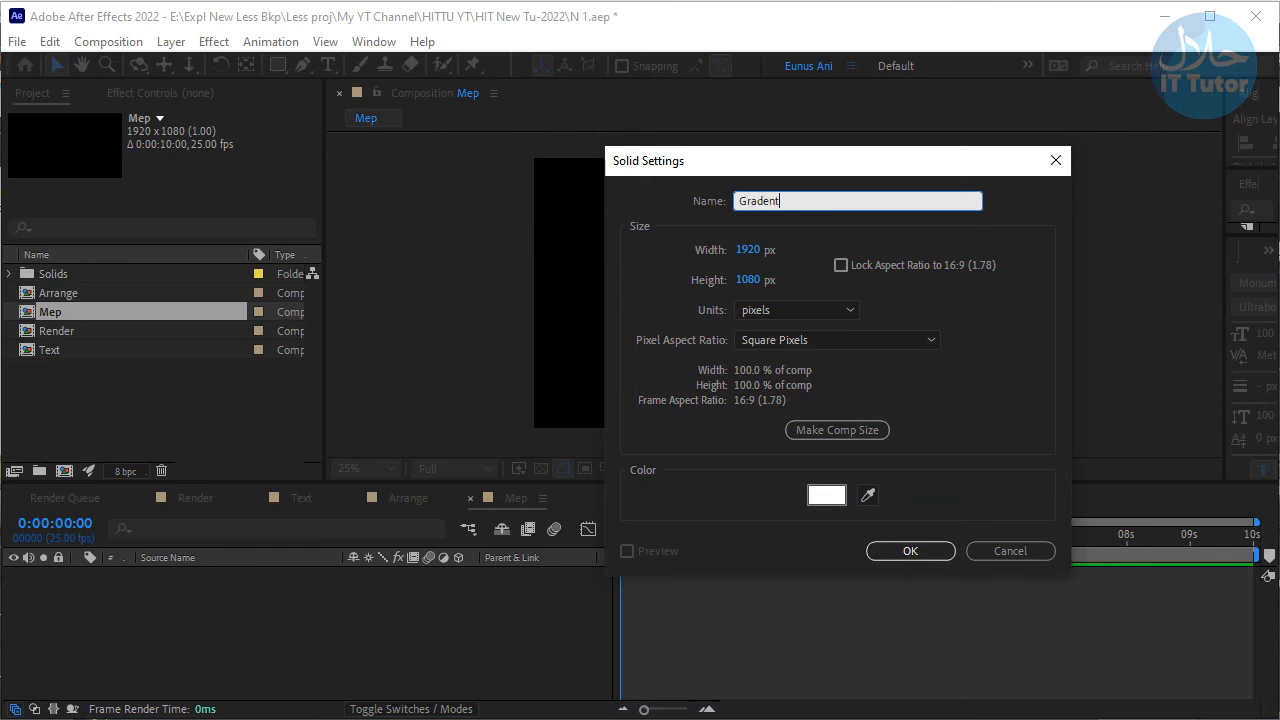
click(888, 553)
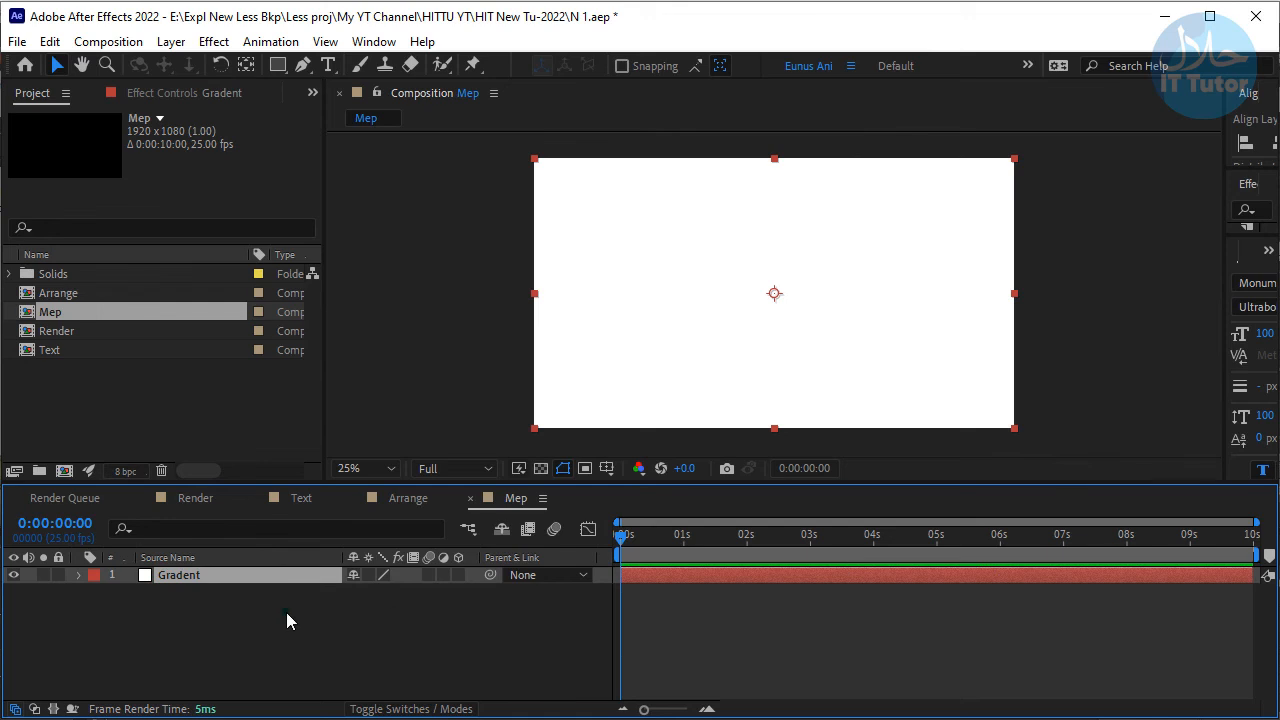
Search the effects for "ramp" and apply Gradient Ramp to the Gradent layer
drag(1228, 290, 1072, 270)
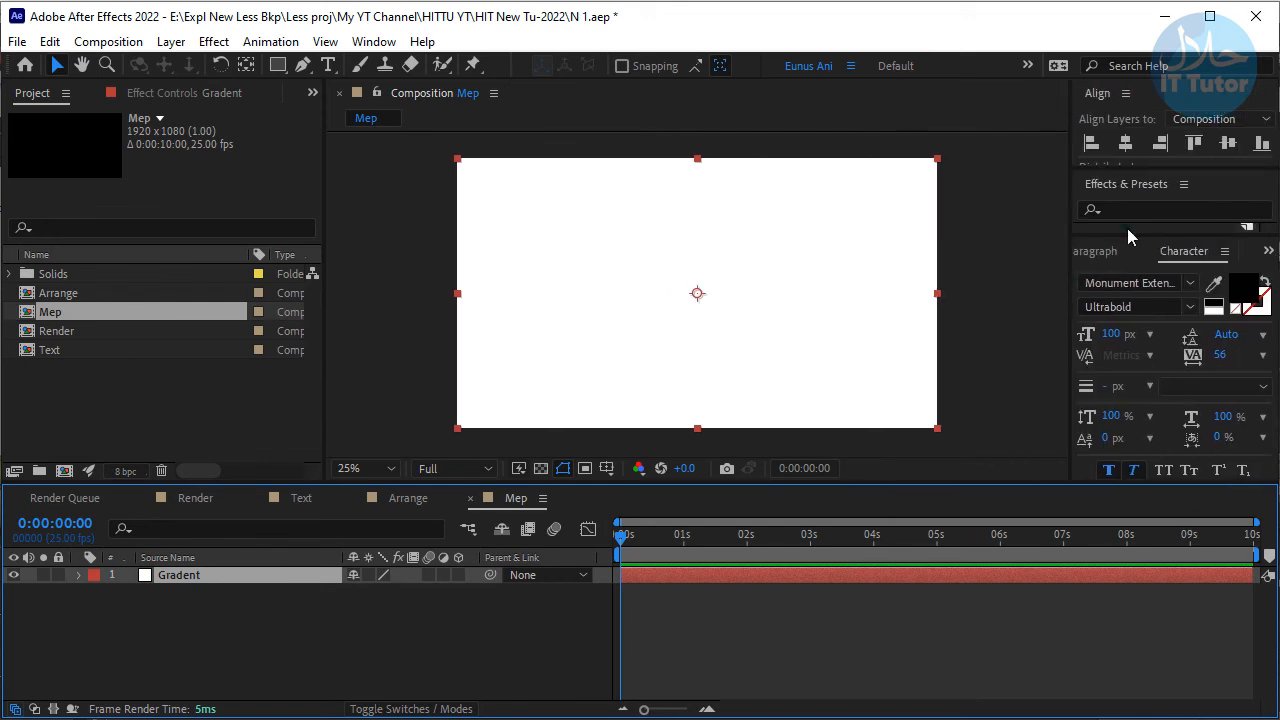
click(1137, 212)
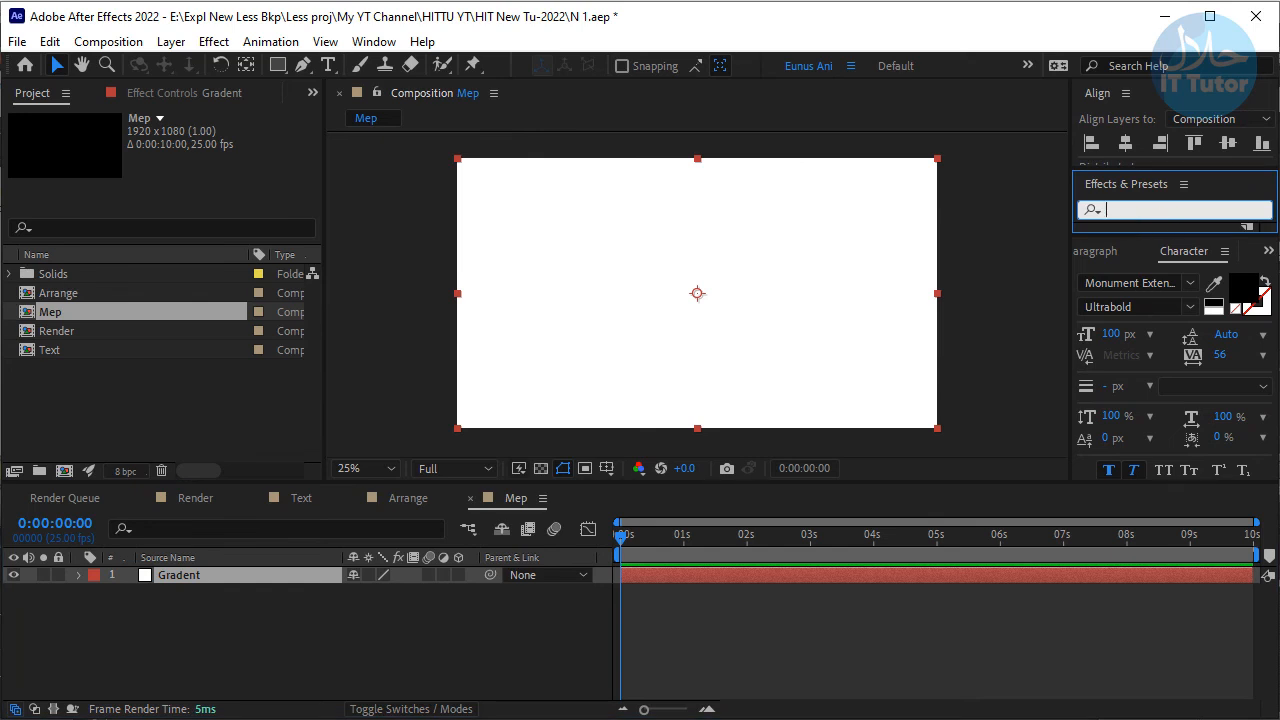
text(ramp)
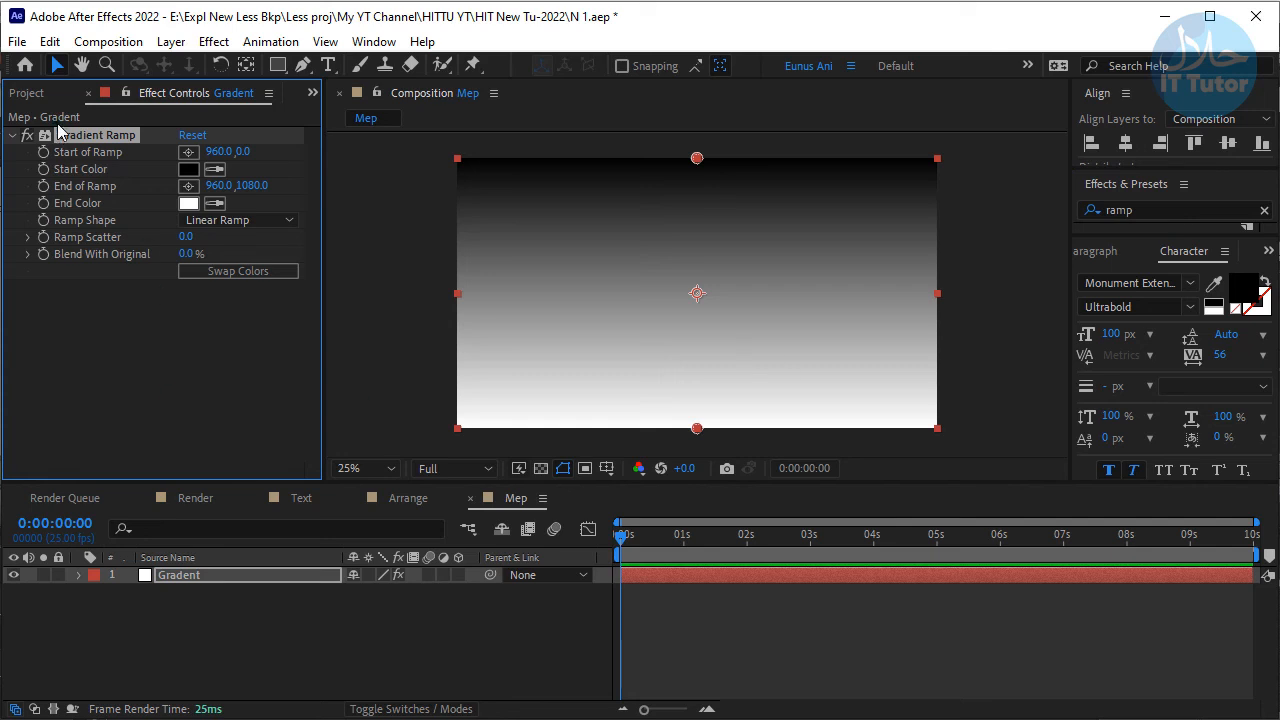
drag(1178, 238, 1191, 285)
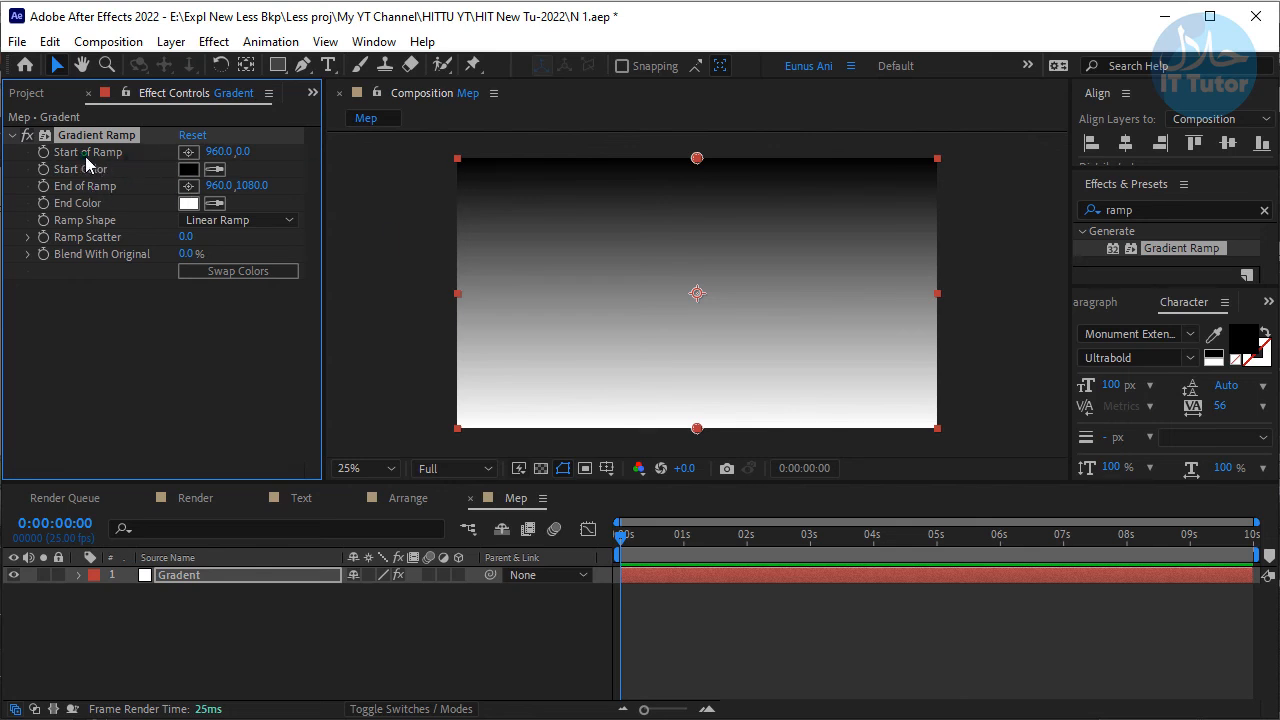
Try shifting the Gradient Ramp's start and end points horizontally, undoing each change
drag(224, 157, 310, 160)
key(ctrl+z)
drag(222, 187, 249, 187)
key(ctrl+z)
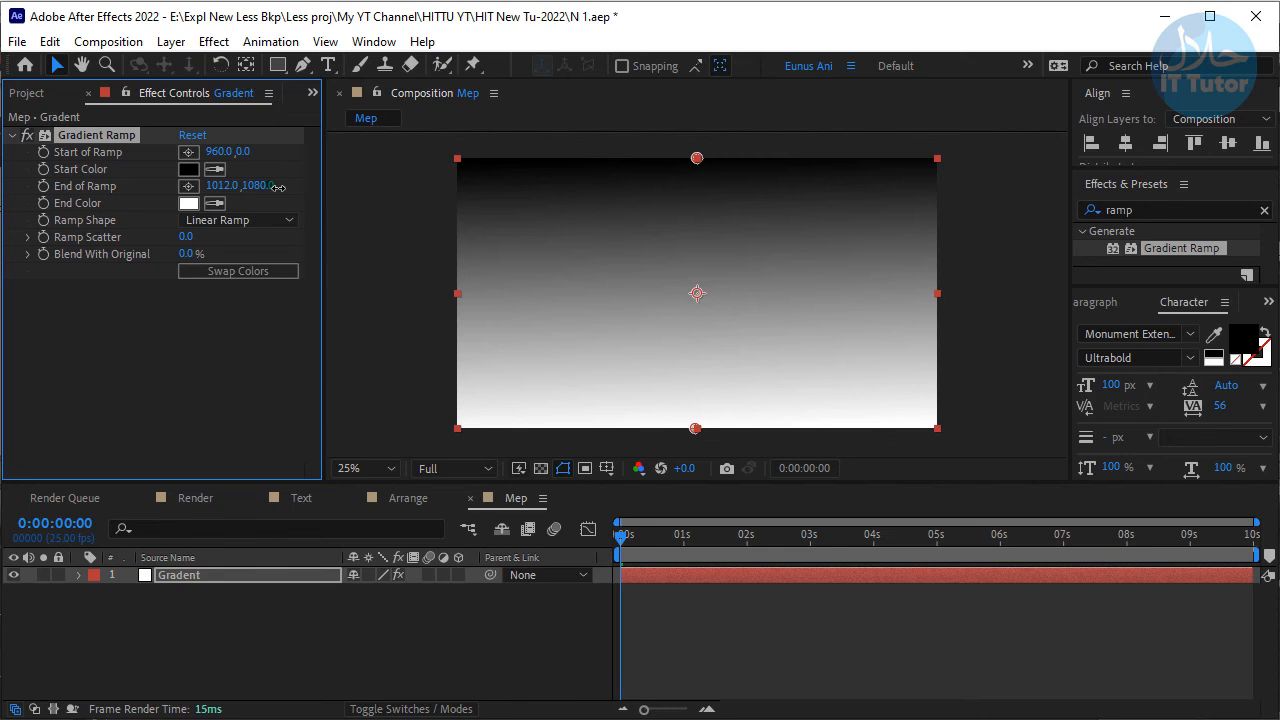
Make the gradient run horizontally, with Start of Ramp at 0, 548 and End of Ramp at about 1920, 528
drag(697, 159, 458, 298)
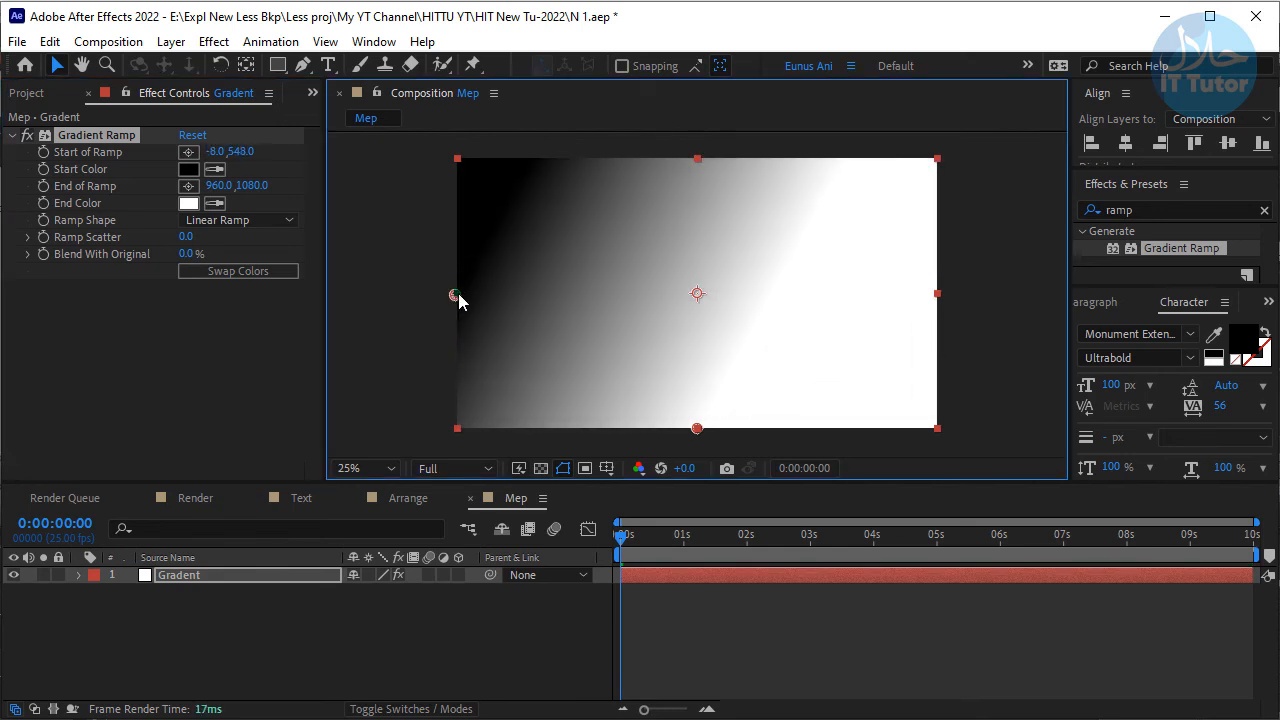
click(216, 151)
text(0)
key(Return)
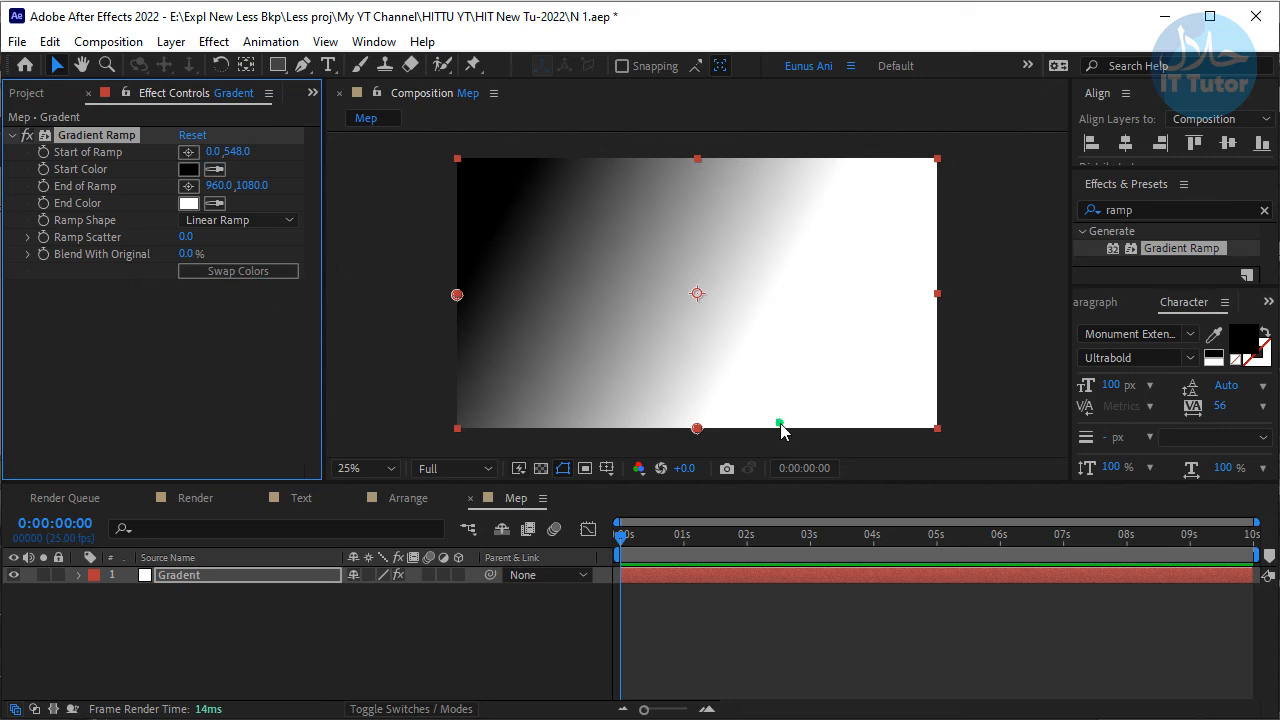
drag(698, 430, 937, 292)
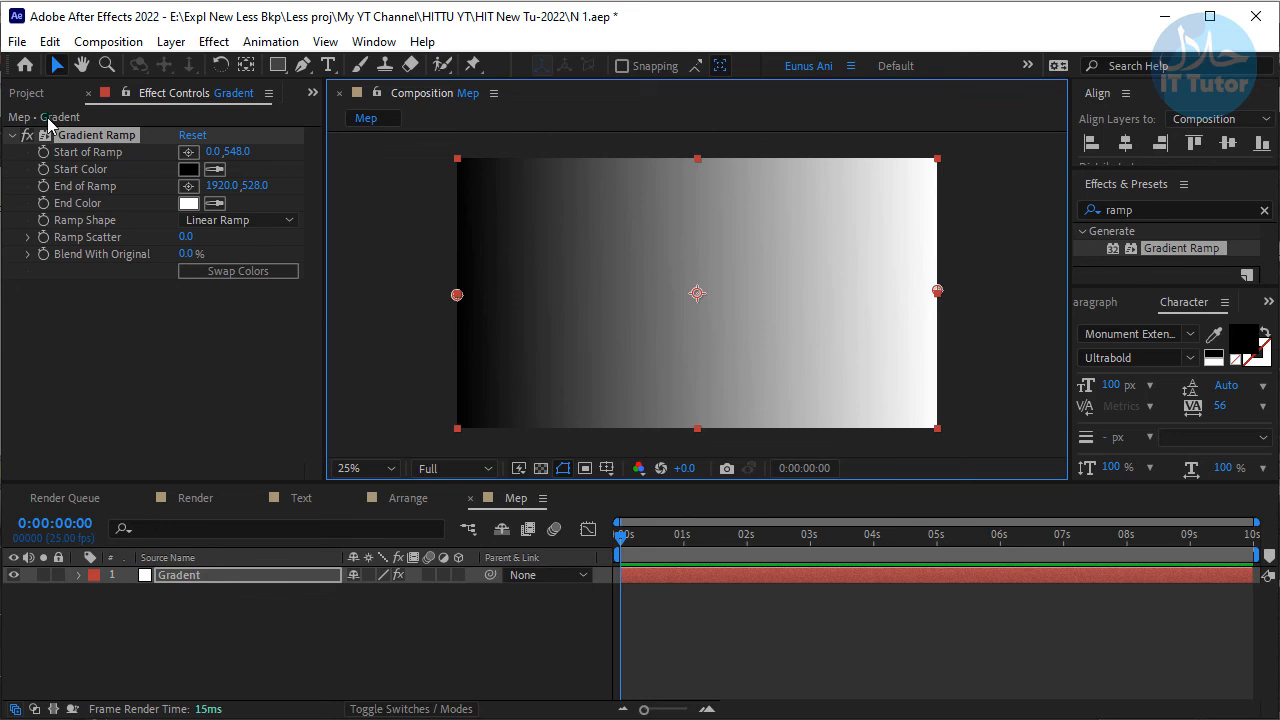
Add the Mep composition to Render beneath the Arrange layer and hide the Mep layer
click(27, 93)
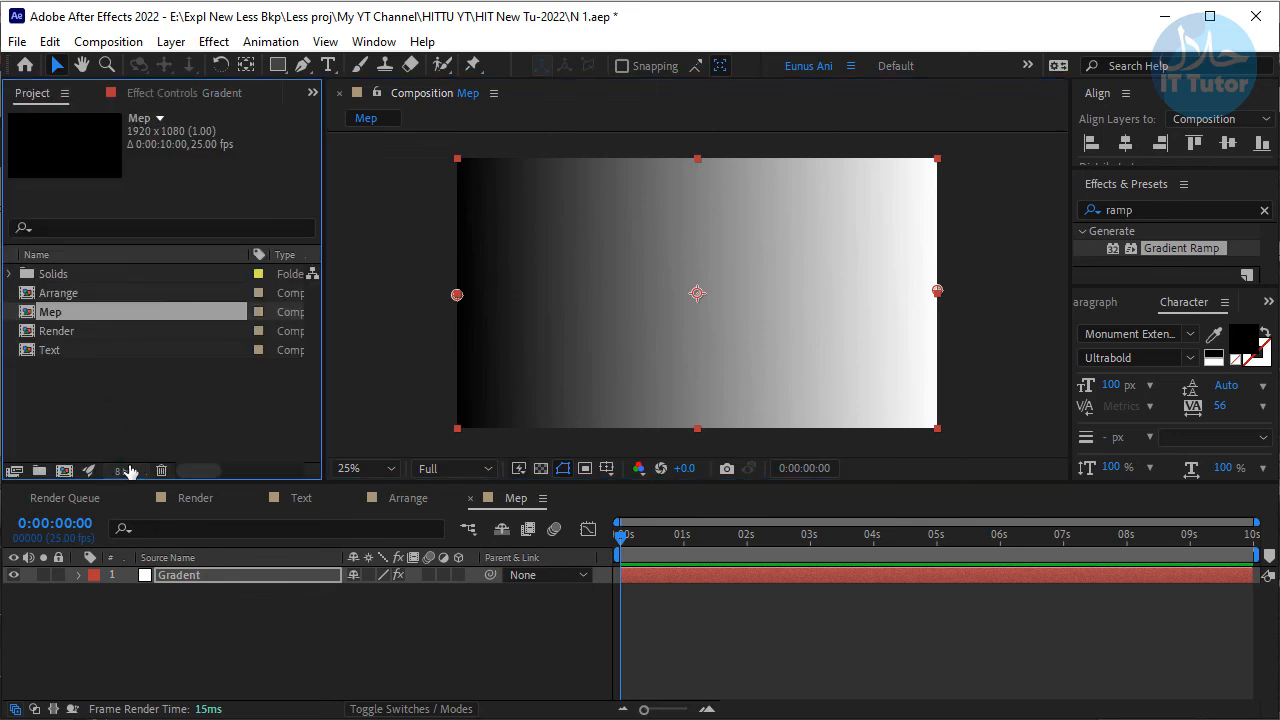
click(64, 297)
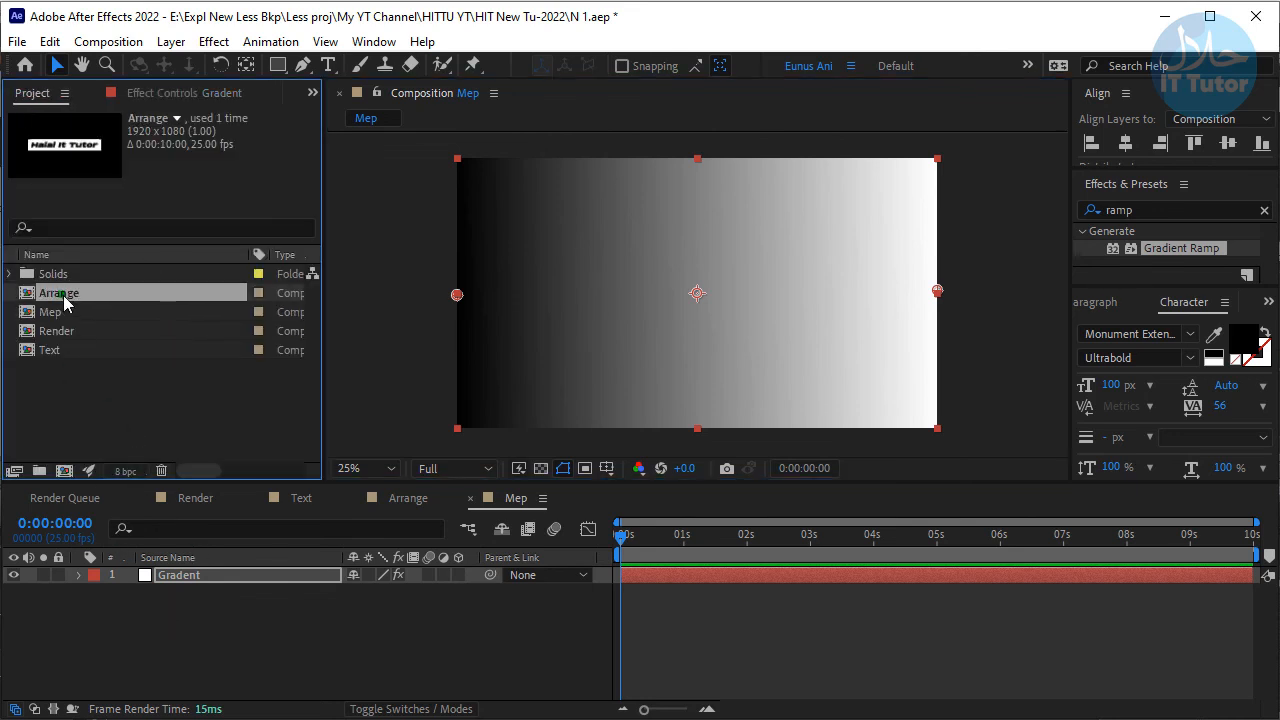
click(408, 499)
click(197, 499)
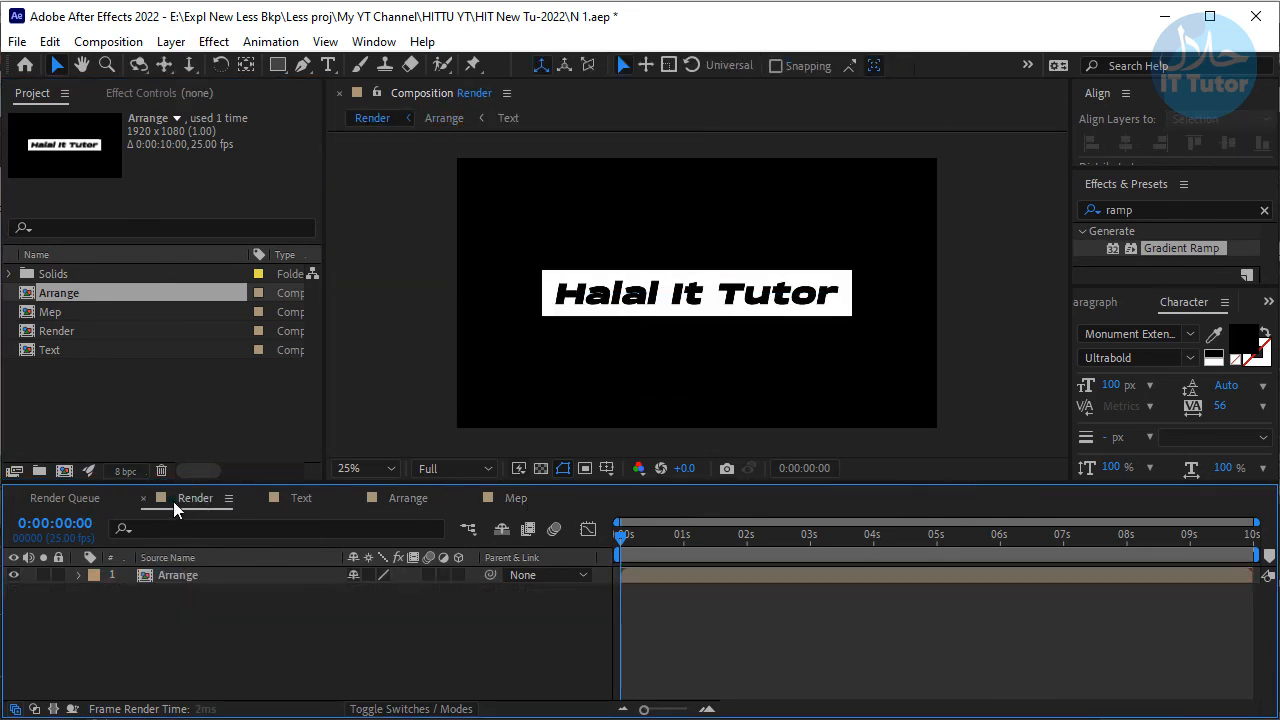
click(56, 318)
drag(52, 318, 158, 620)
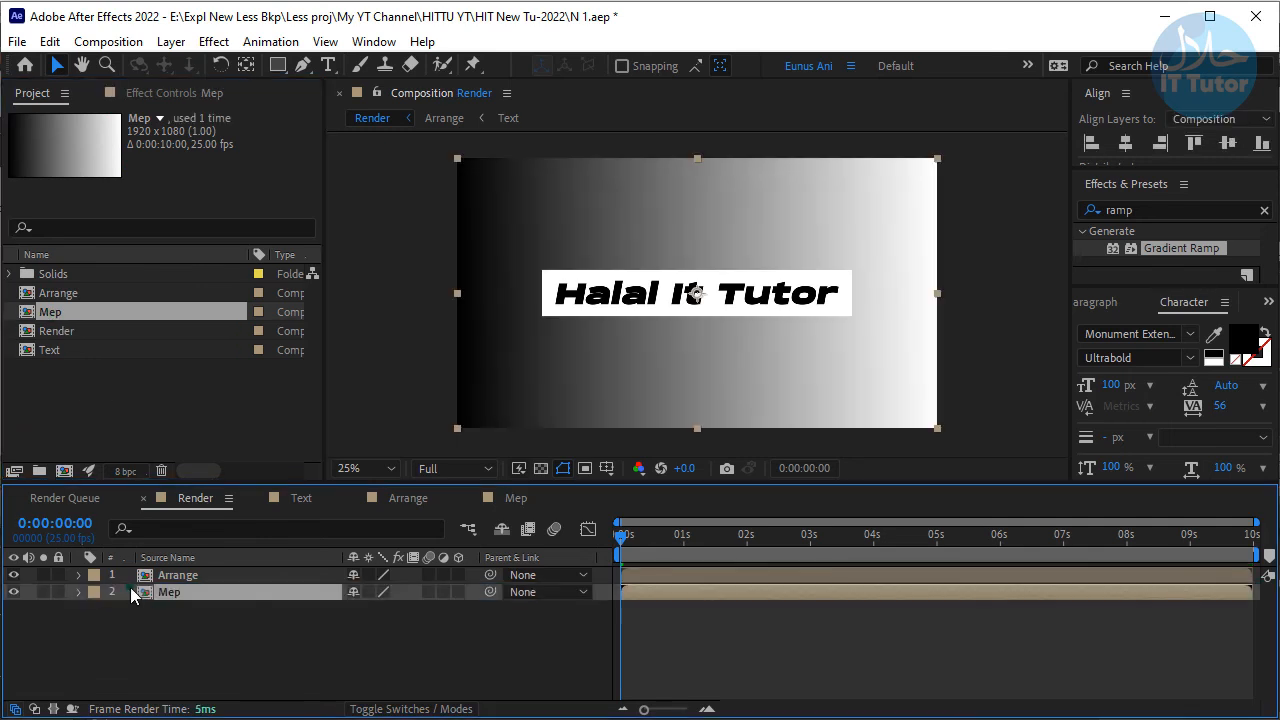
click(13, 592)
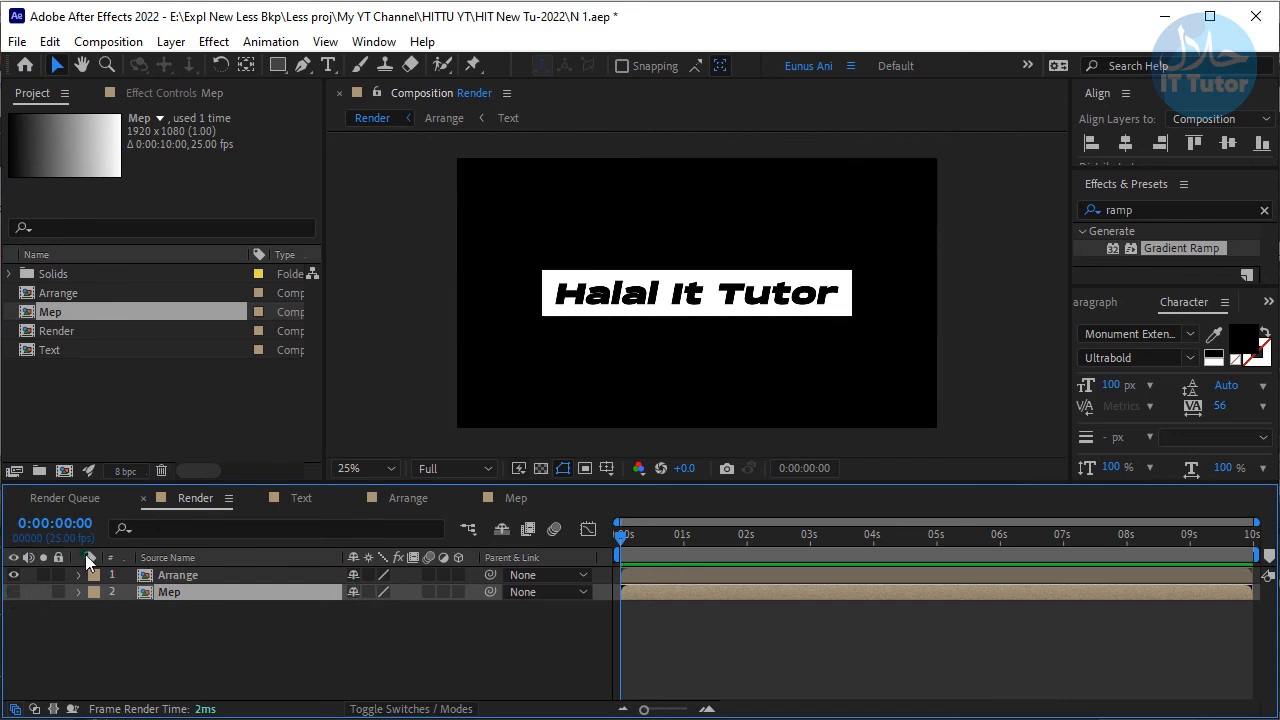
Apply the Time Displacement effect to the Arrange layer in the Render composition
click(169, 576)
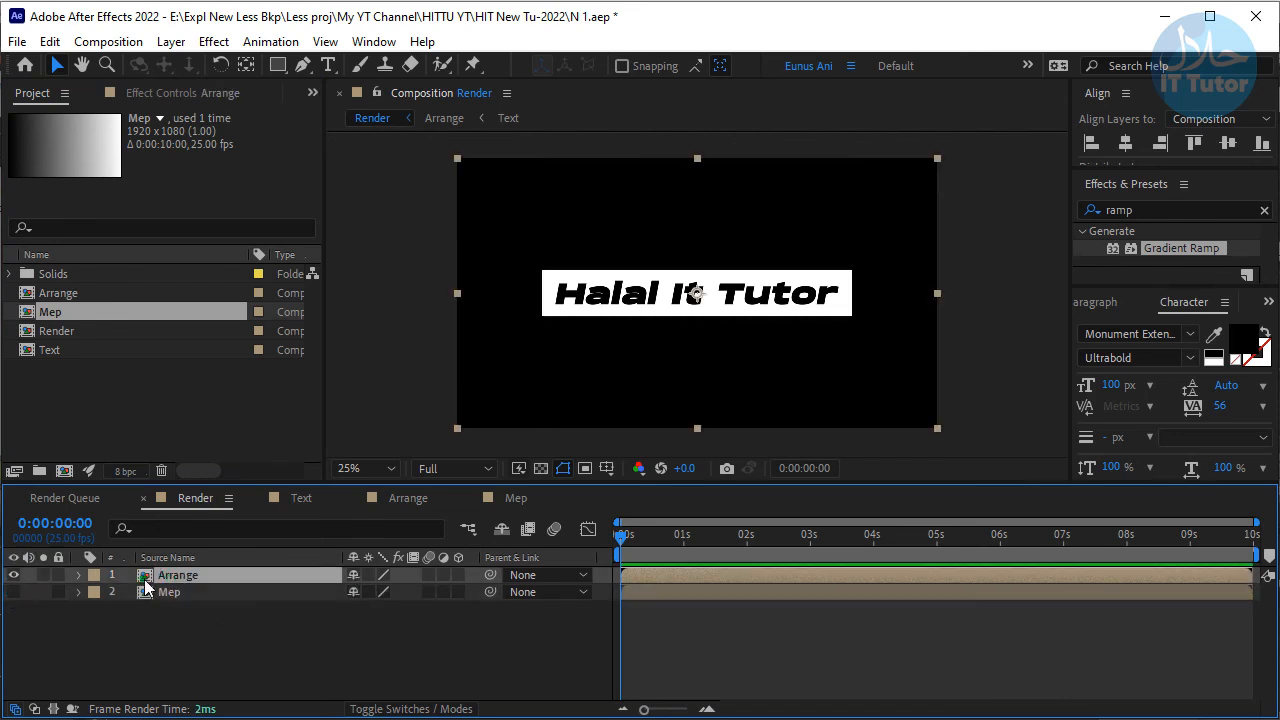
click(1150, 210)
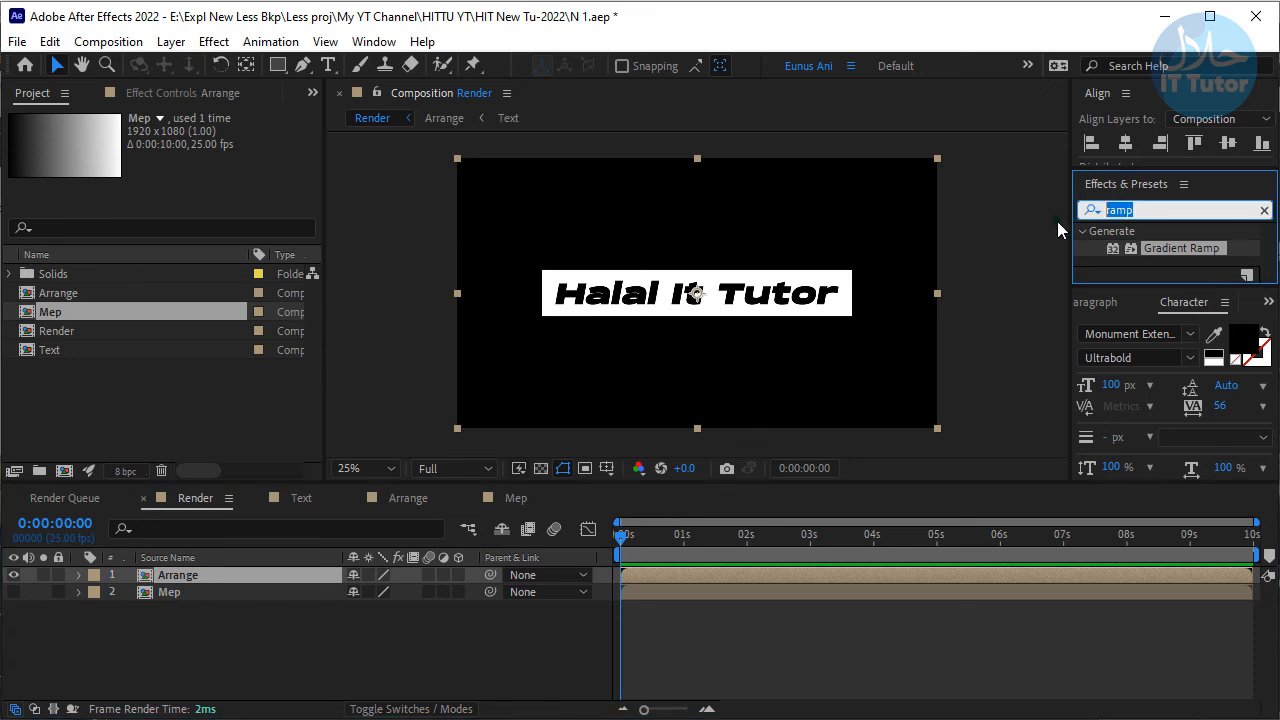
click(213, 41)
mouse_move(352, 274)
mouse_move(336, 555)
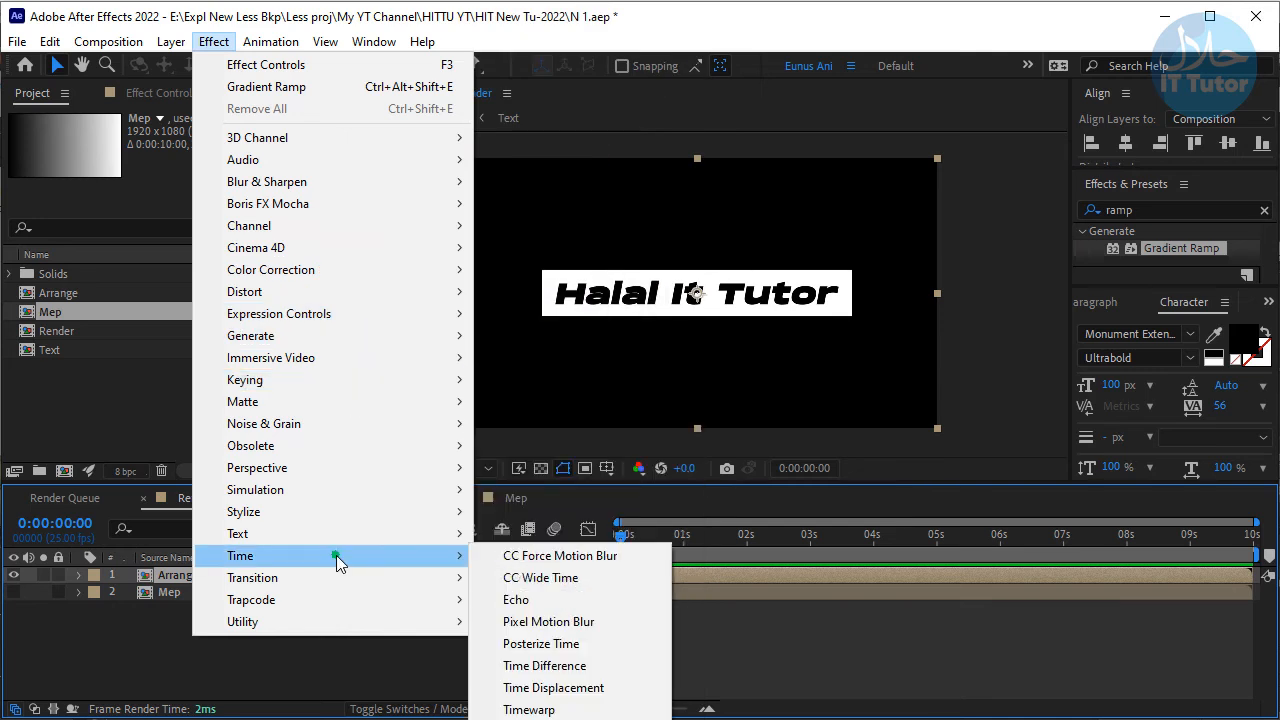
click(612, 666)
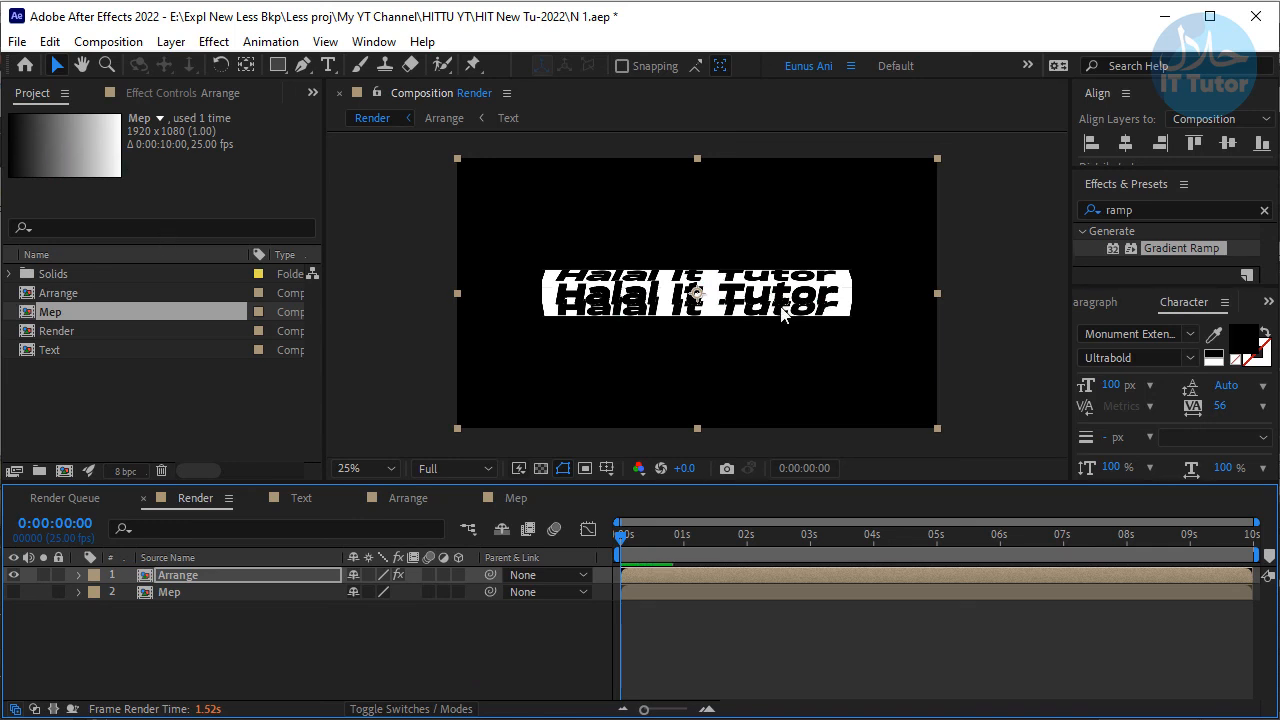
click(180, 580)
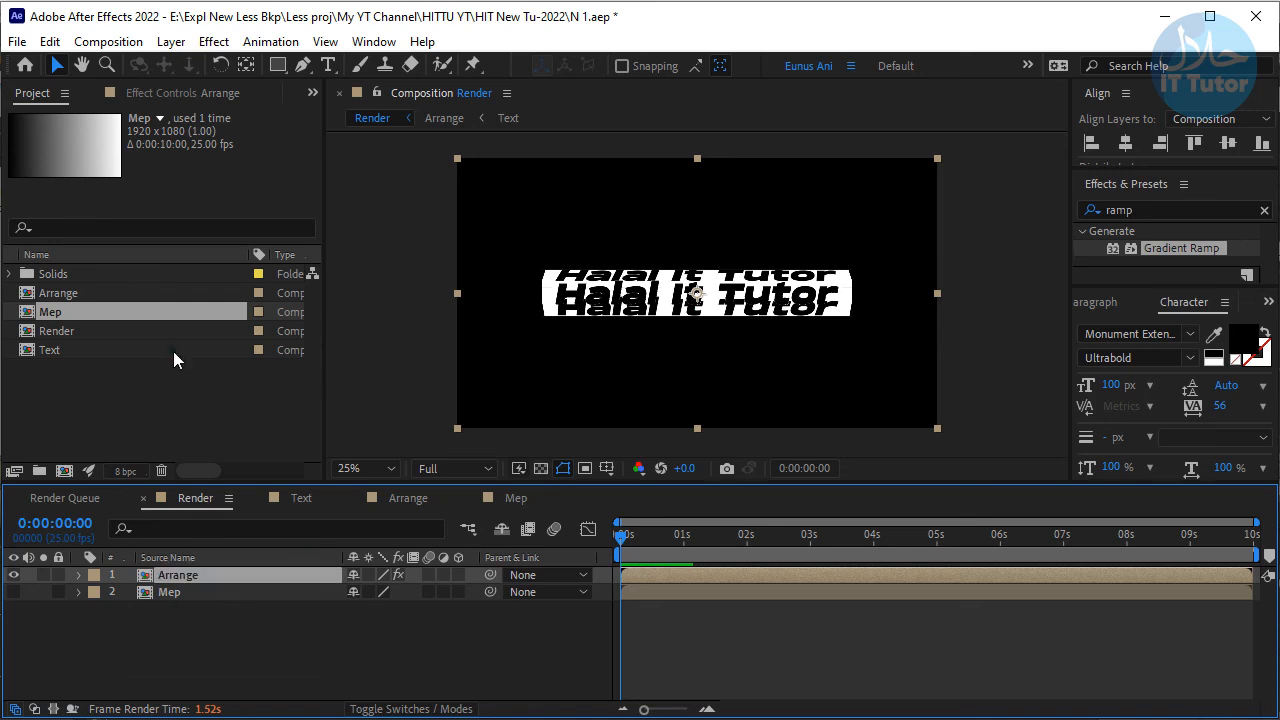
Set the Arrange layer's Time Displacement Layer to Mep and check the twist at different times
click(175, 93)
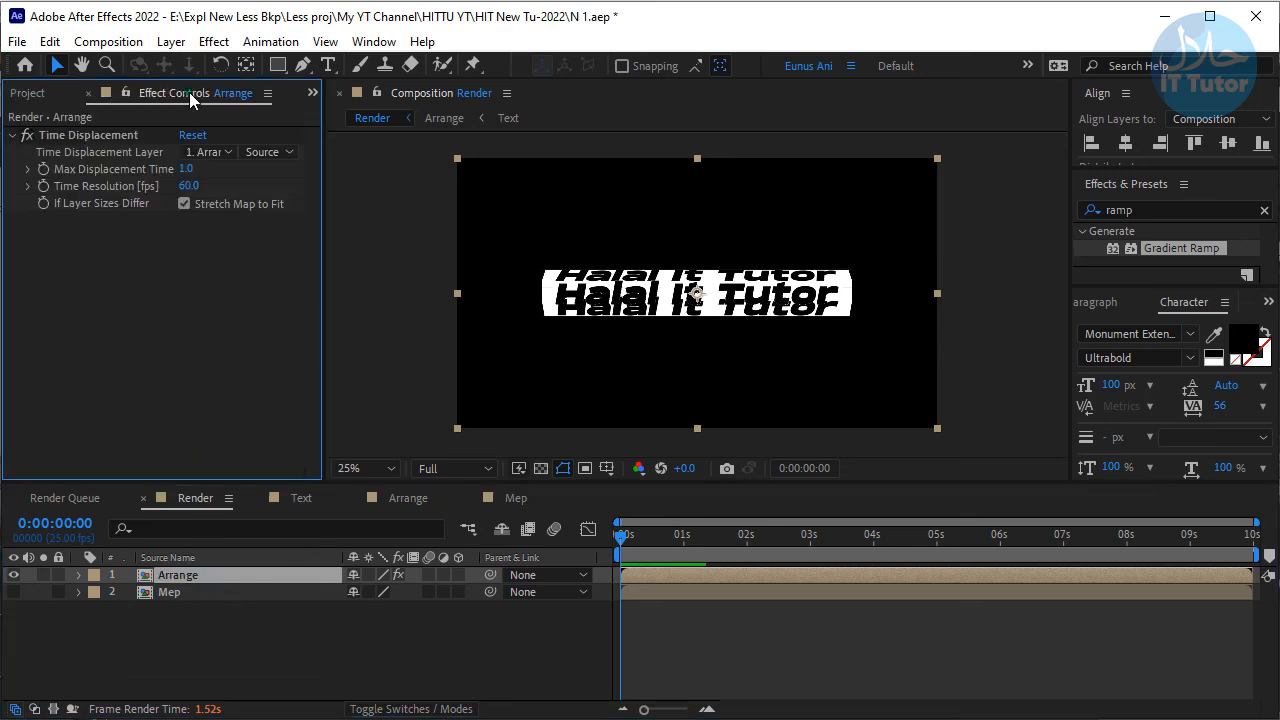
click(224, 152)
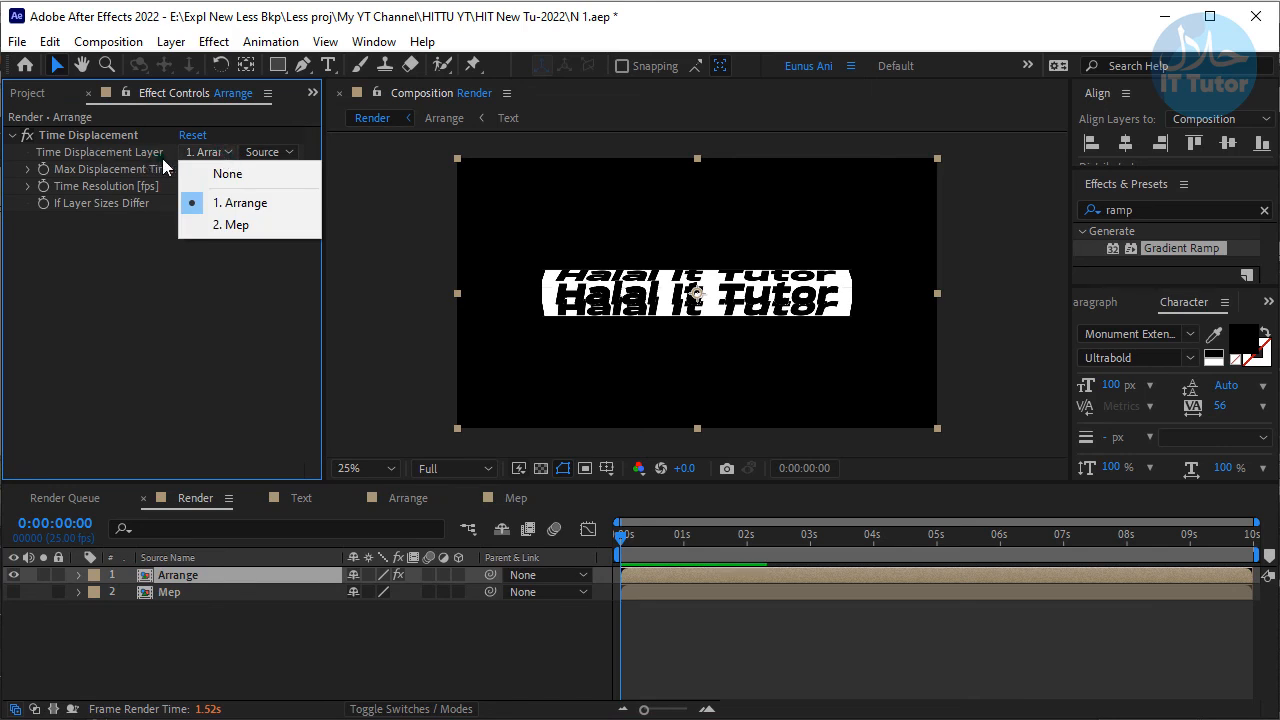
click(243, 226)
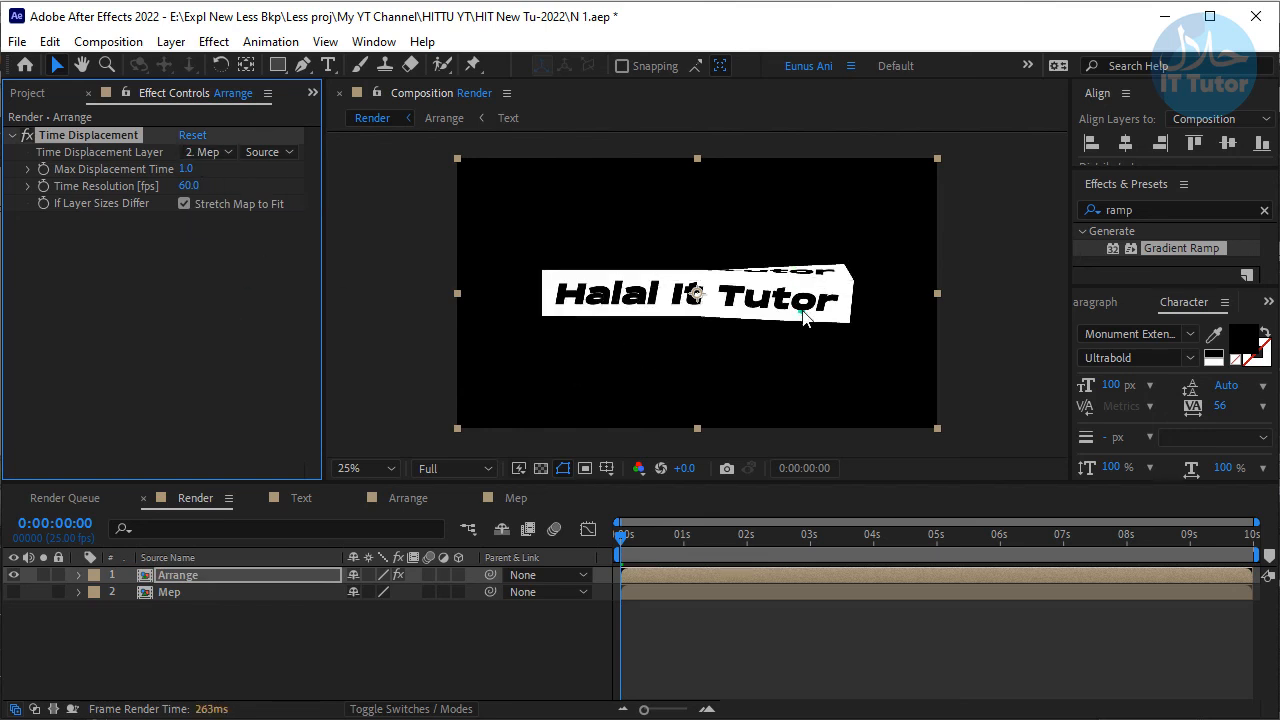
drag(621, 540, 1088, 540)
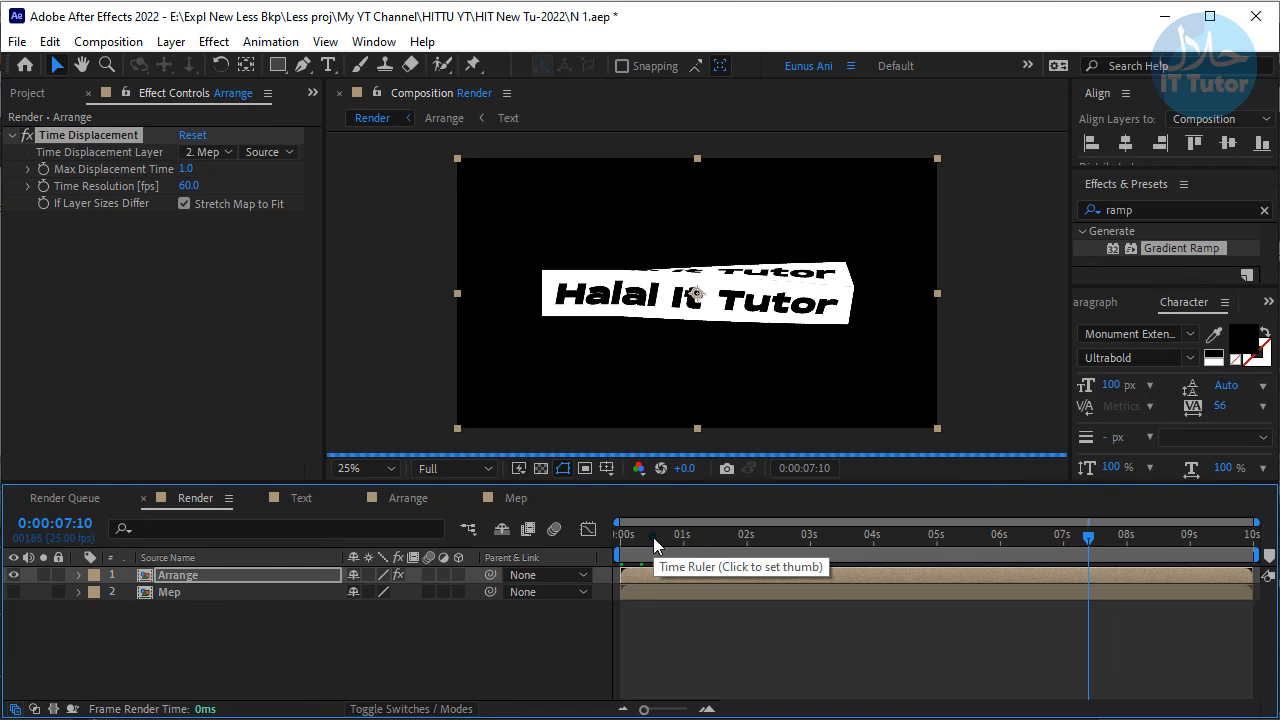
click(650, 538)
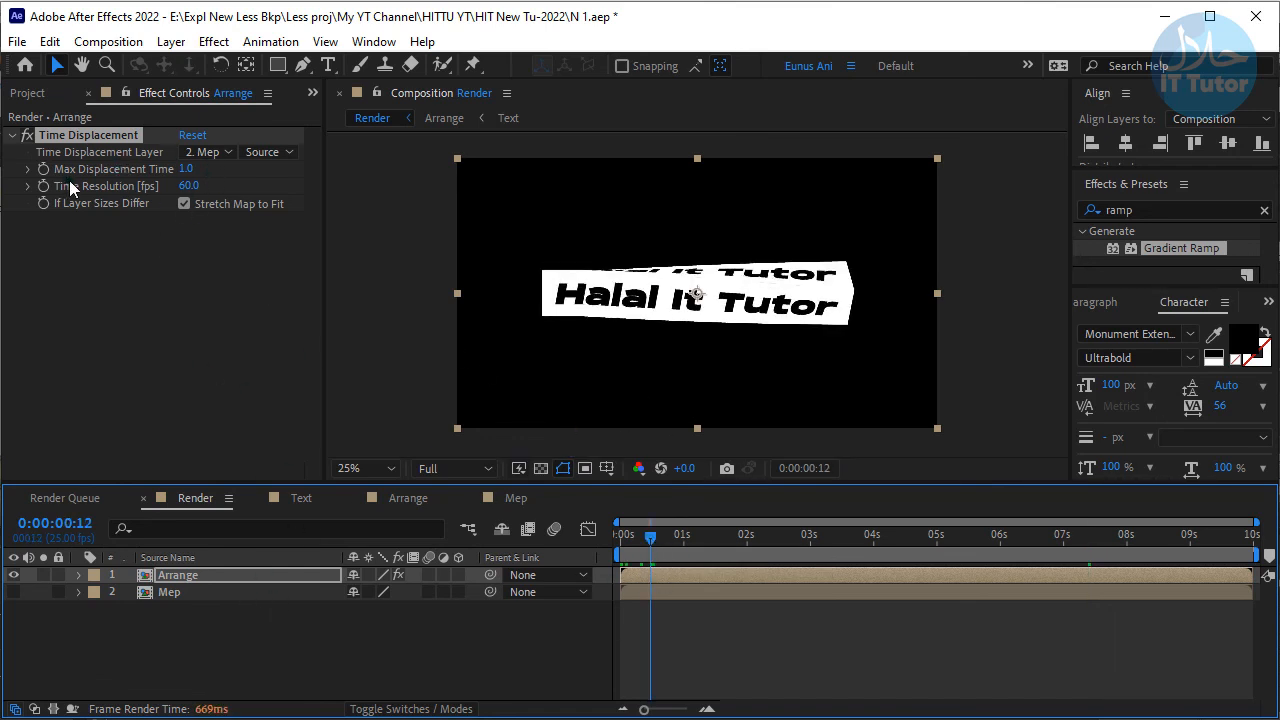
Set Max Displacement Time to 3.0 and preview the twisting box from the start
click(187, 169)
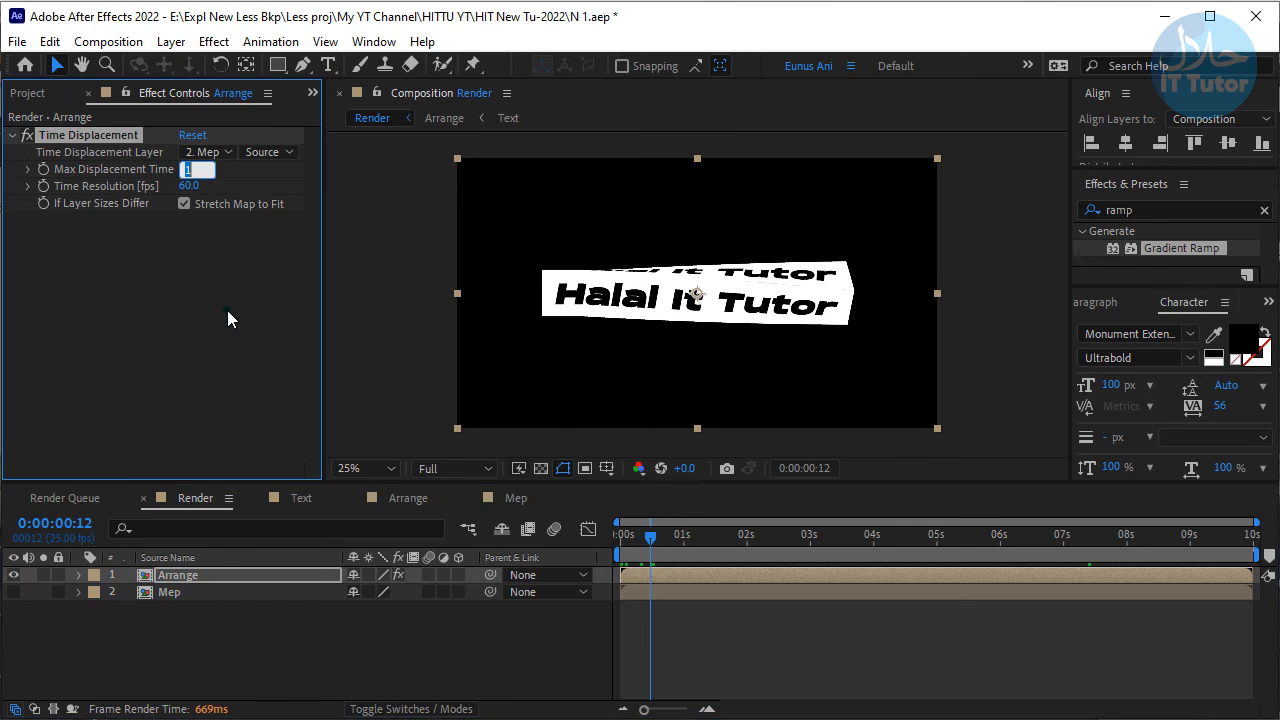
text(3)
key(Return)
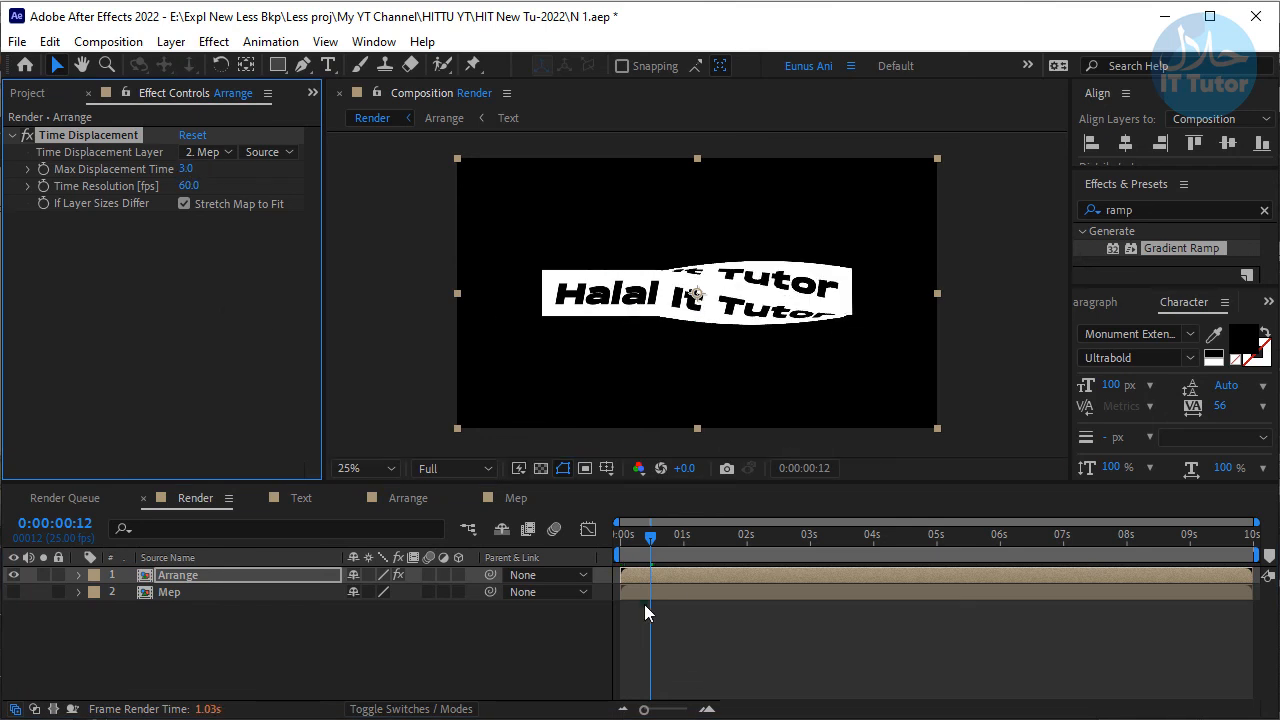
click(705, 538)
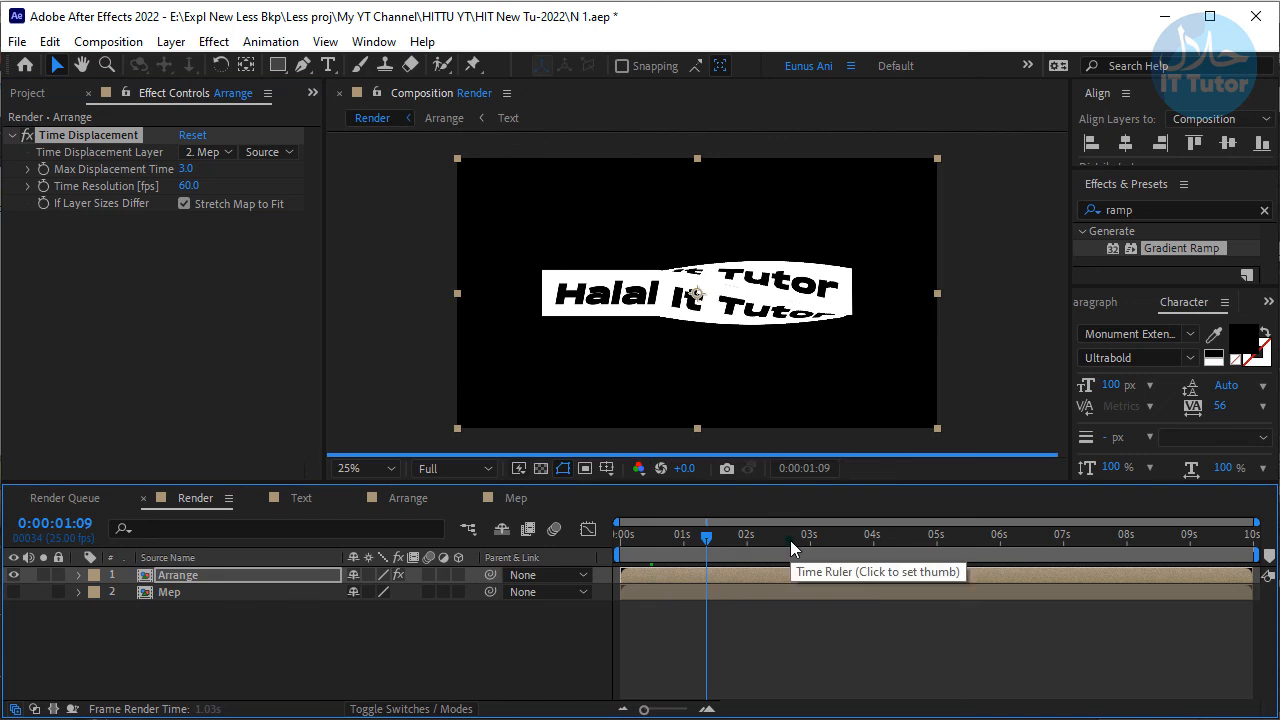
click(790, 540)
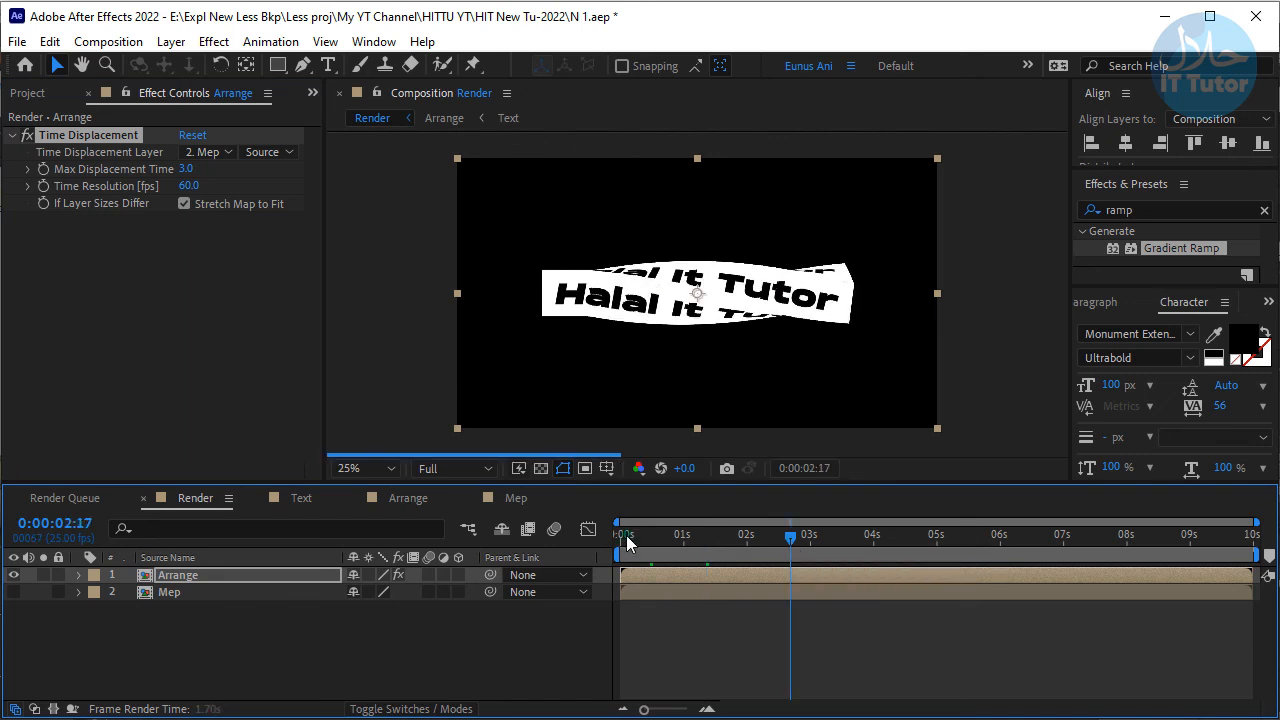
click(626, 538)
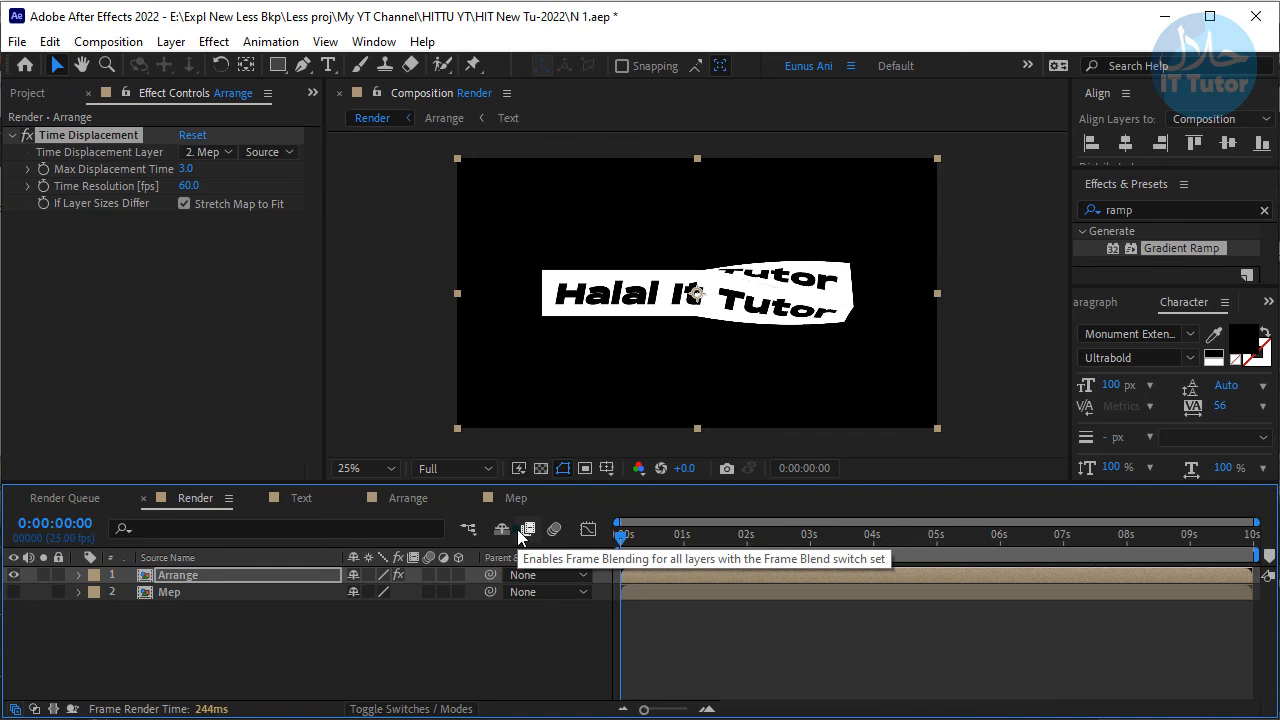
key(space)
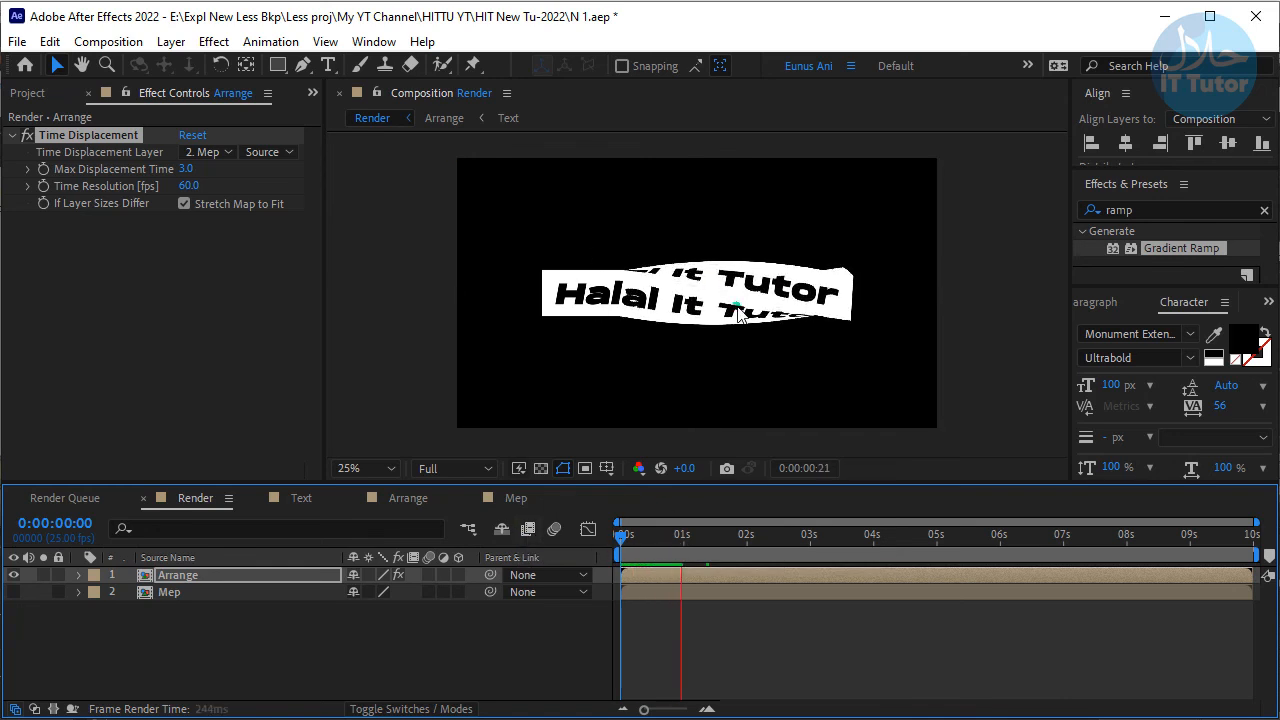
drag(790, 536, 613, 533)
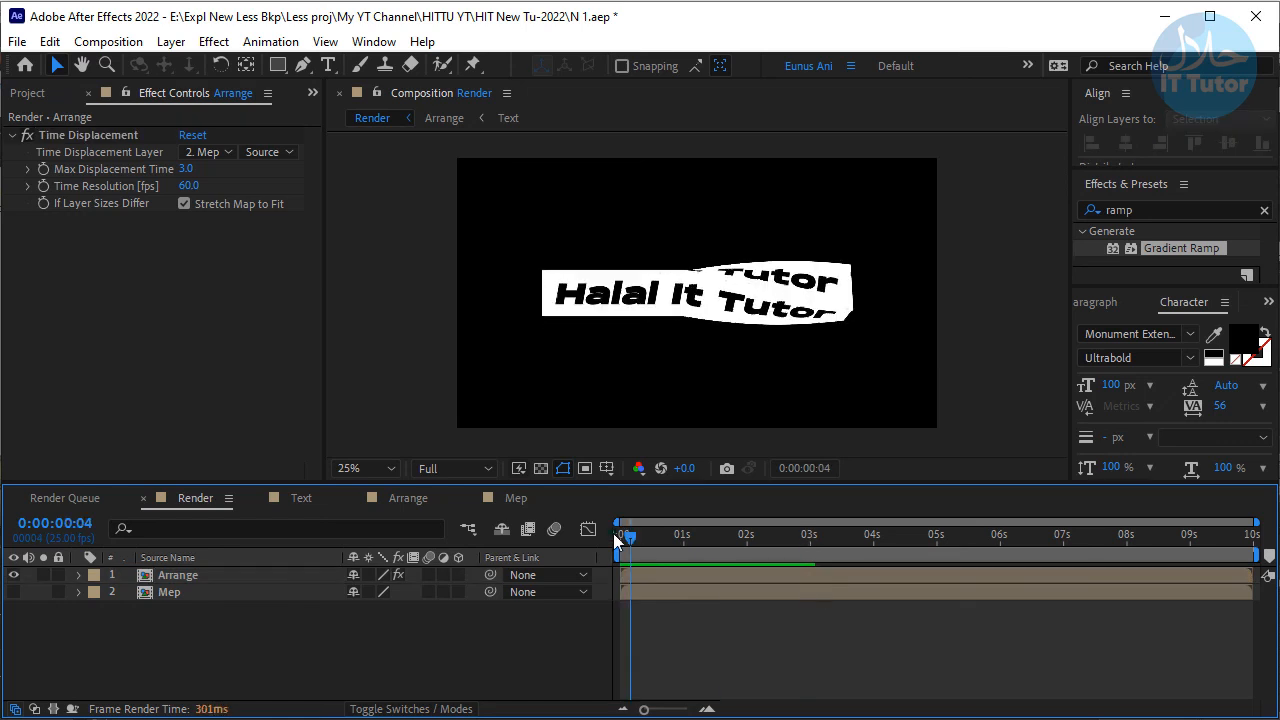
key(space)
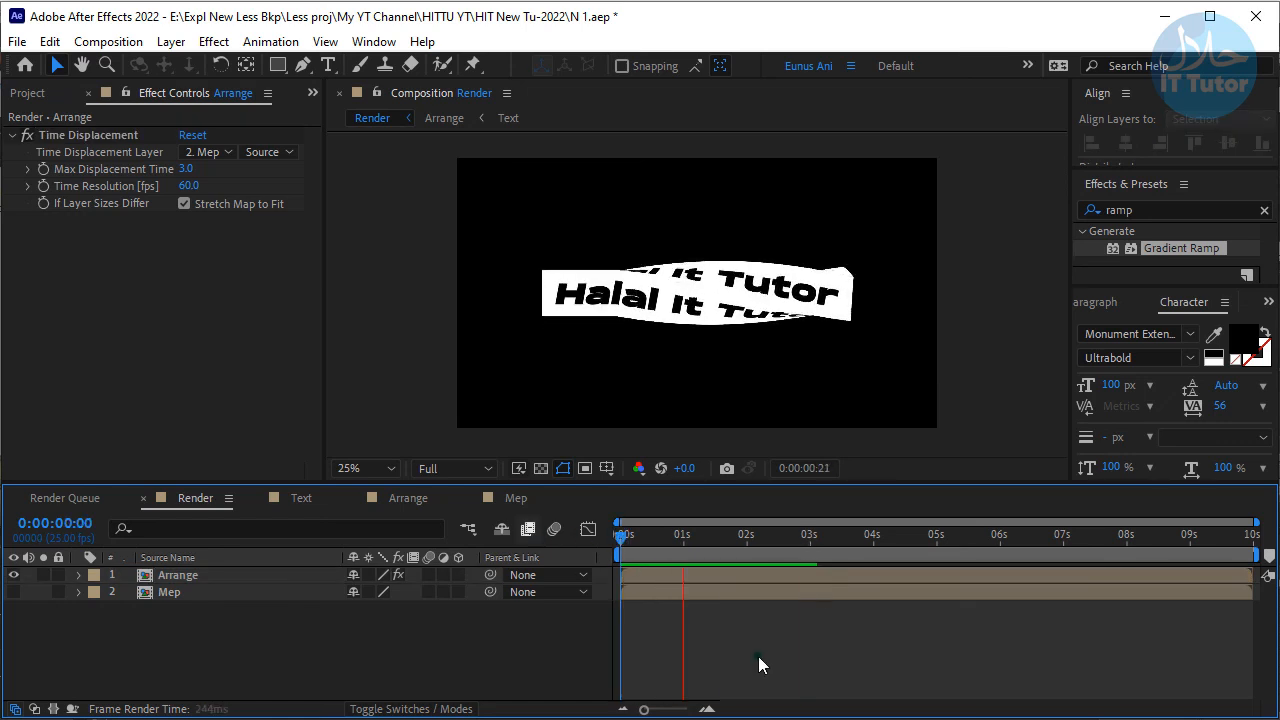
key(space)
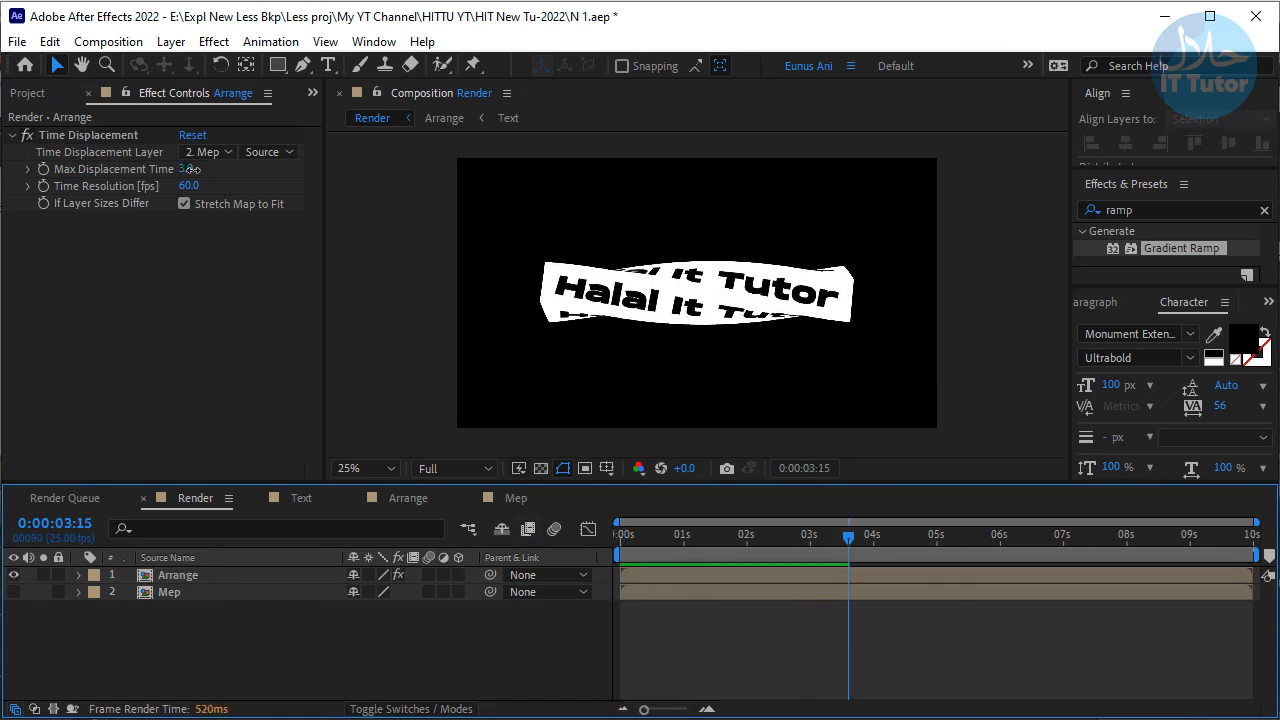
Set Max Displacement Time to 3.5 and play the Render composition from the start to review the twist
click(190, 169)
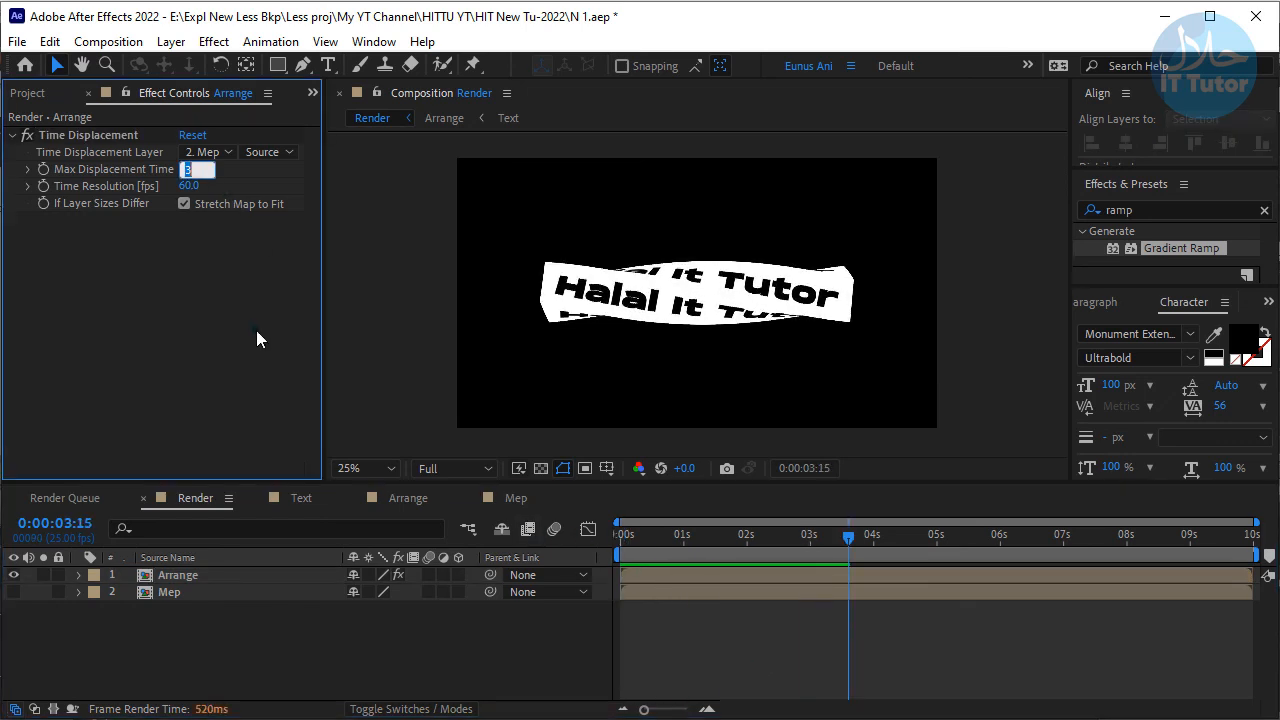
text(3.5)
key(Return)
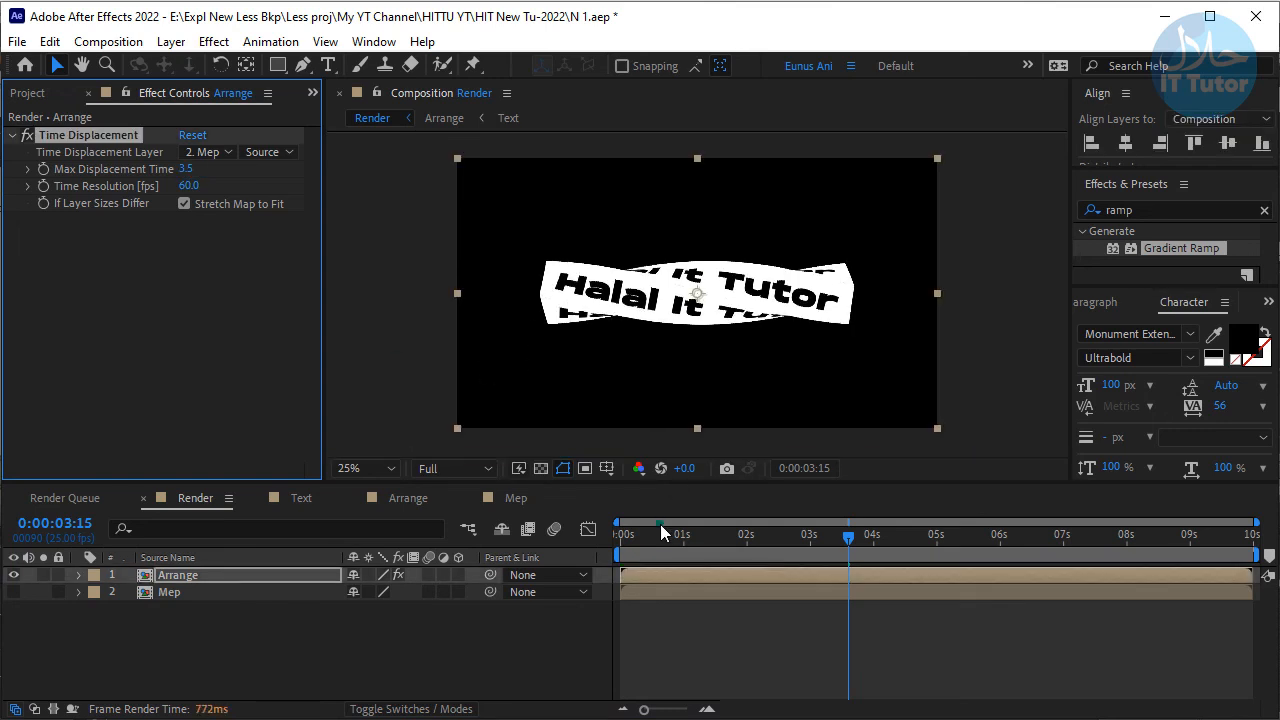
drag(644, 538, 574, 537)
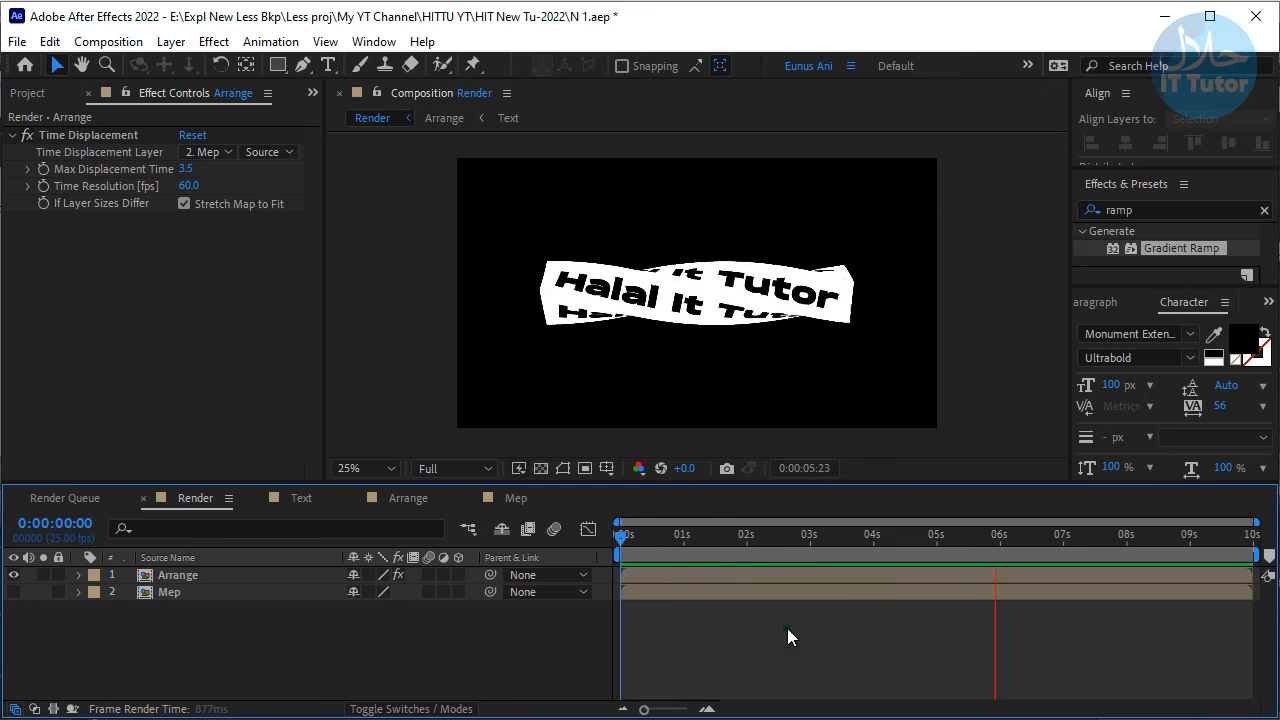
click(814, 576)
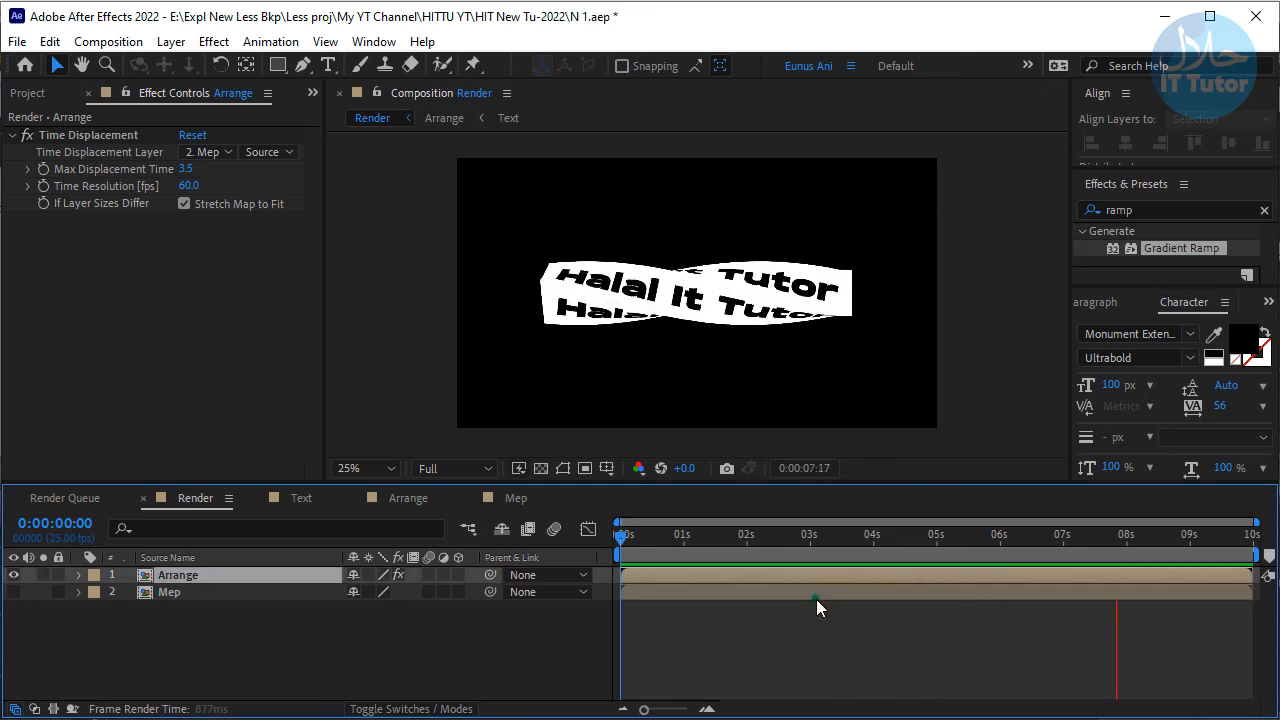
click(731, 536)
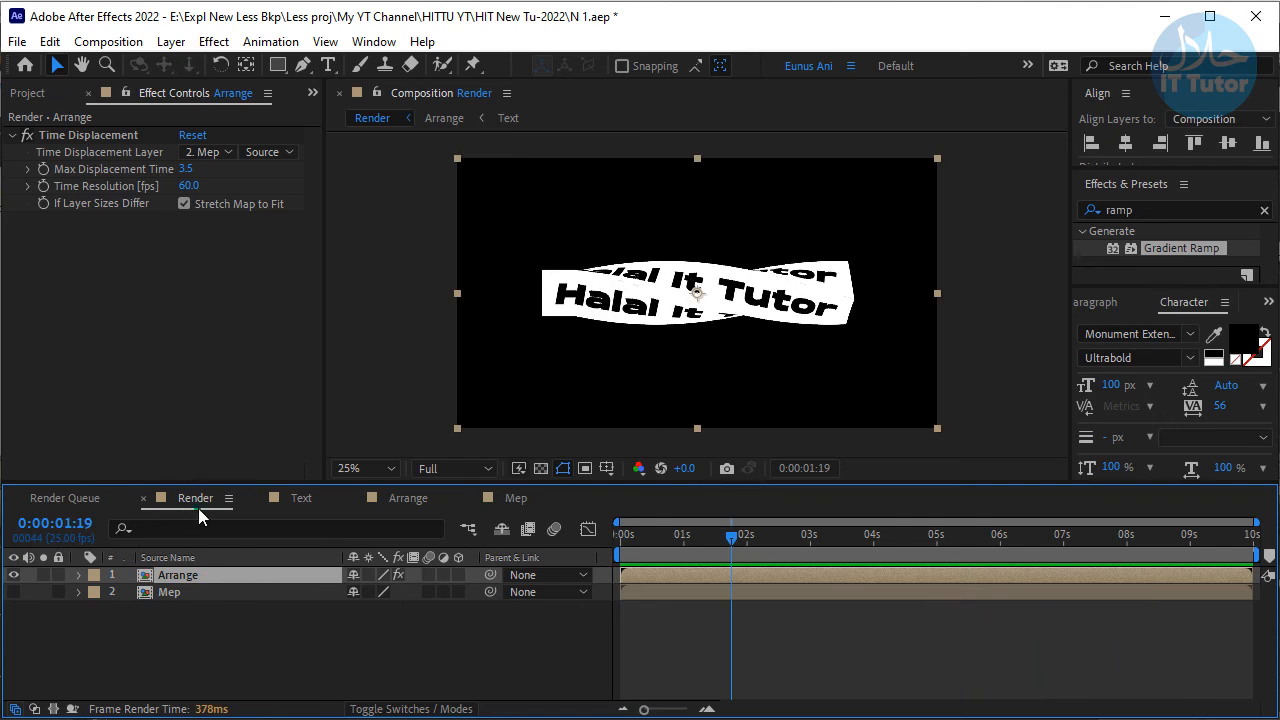
Open the Text composition
click(297, 499)
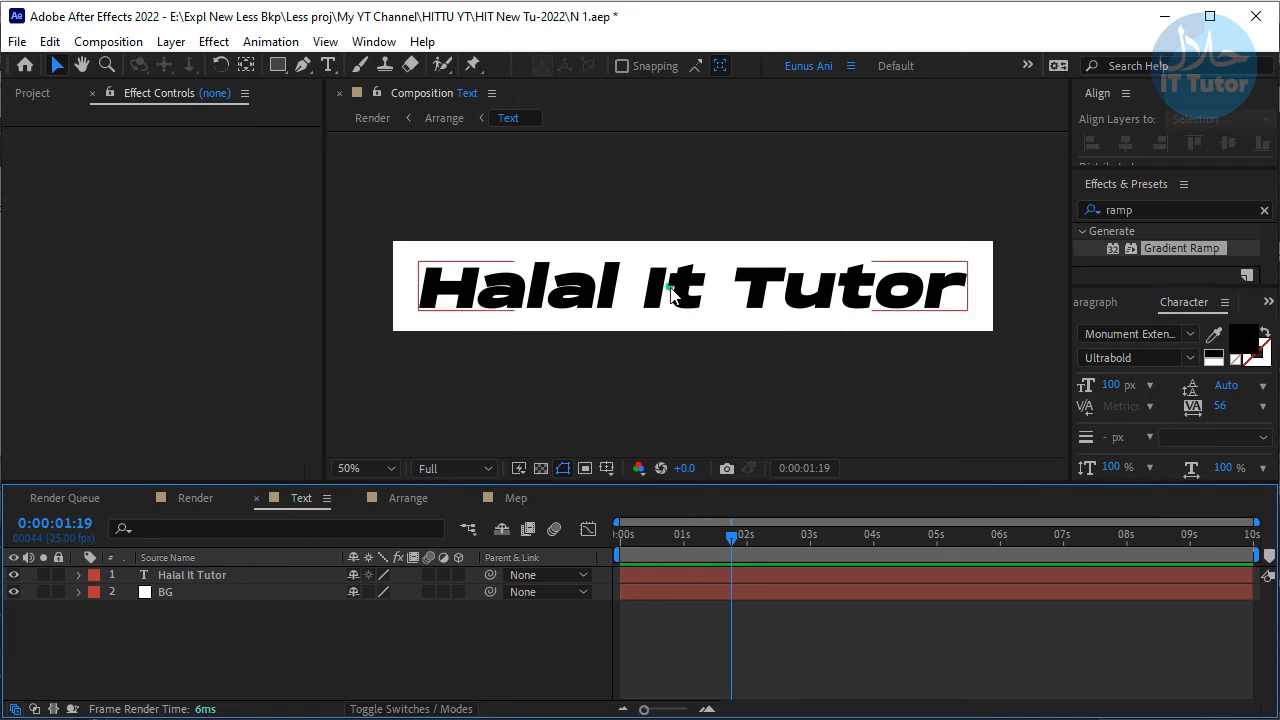
key(comma)
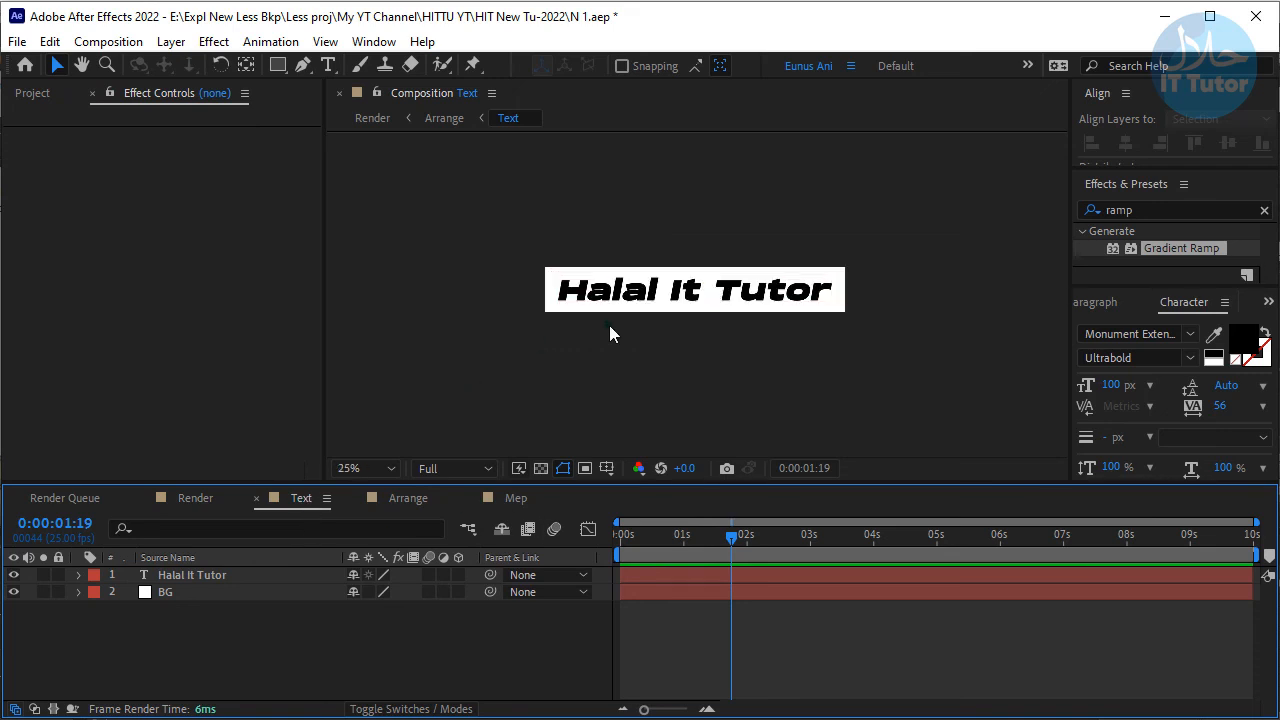
Try changing the Text composition's height in its settings and undo the change
right_click(304, 504)
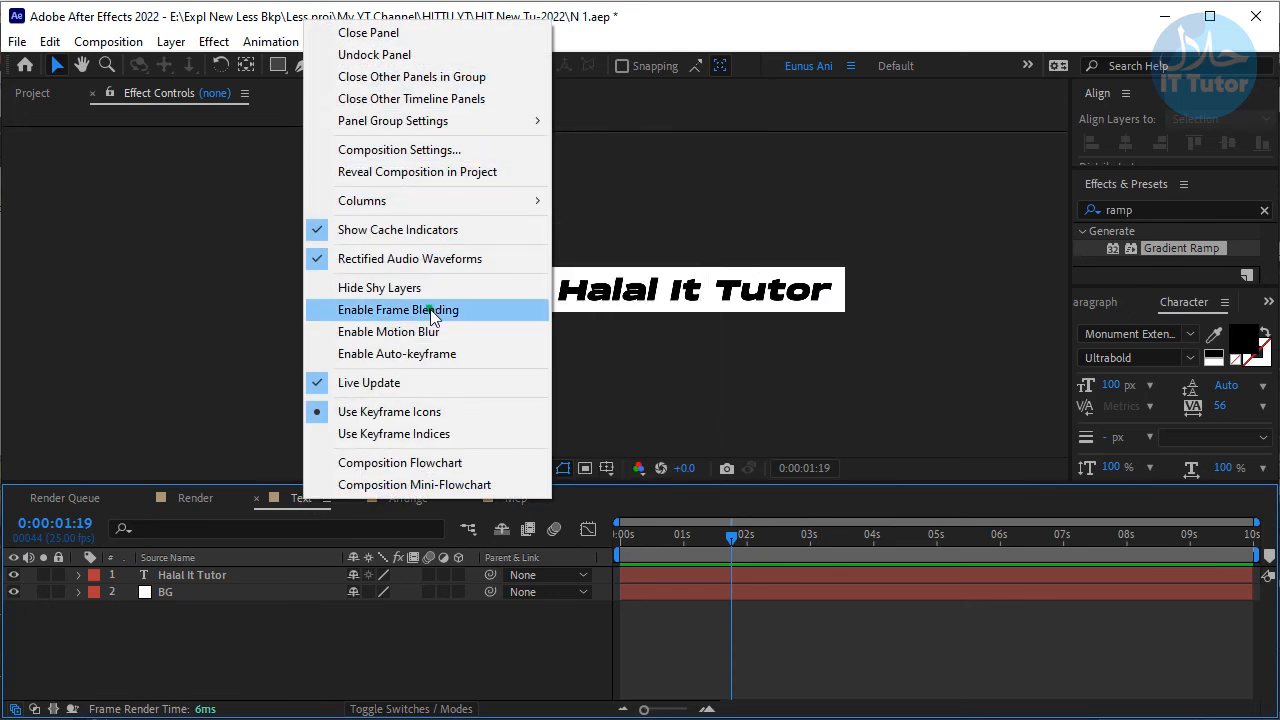
click(449, 150)
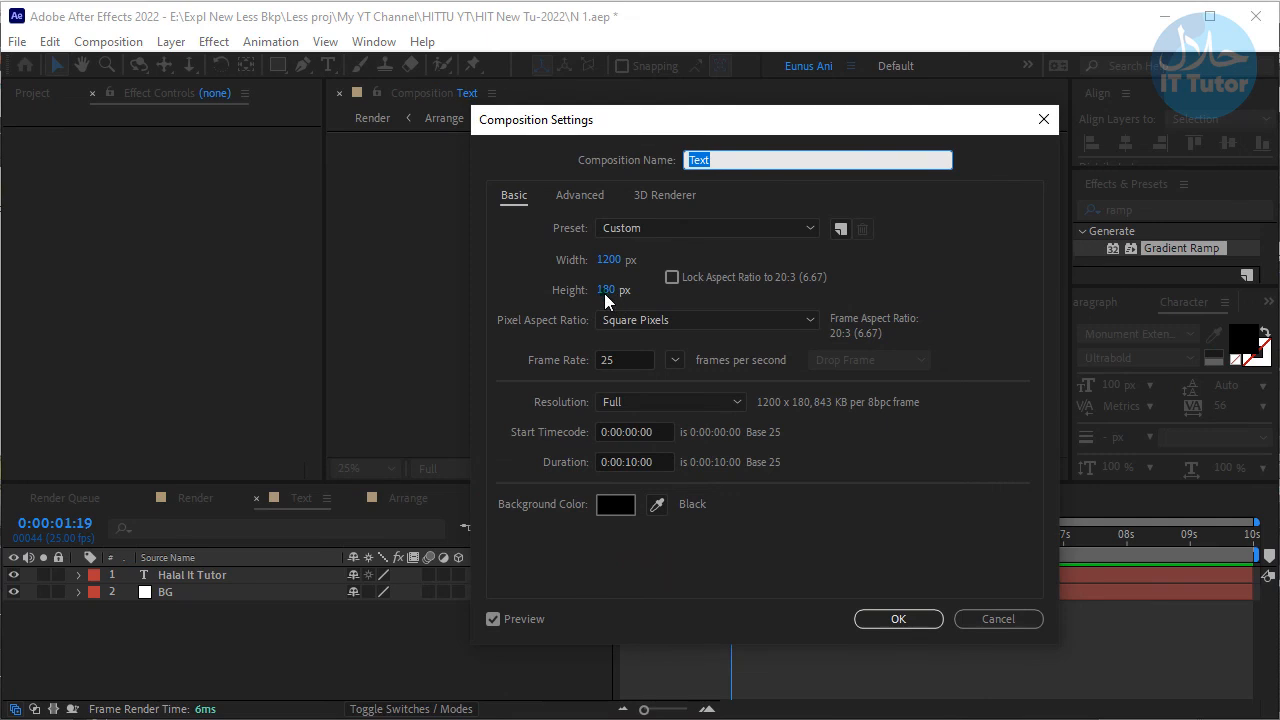
click(668, 373)
text(1200)
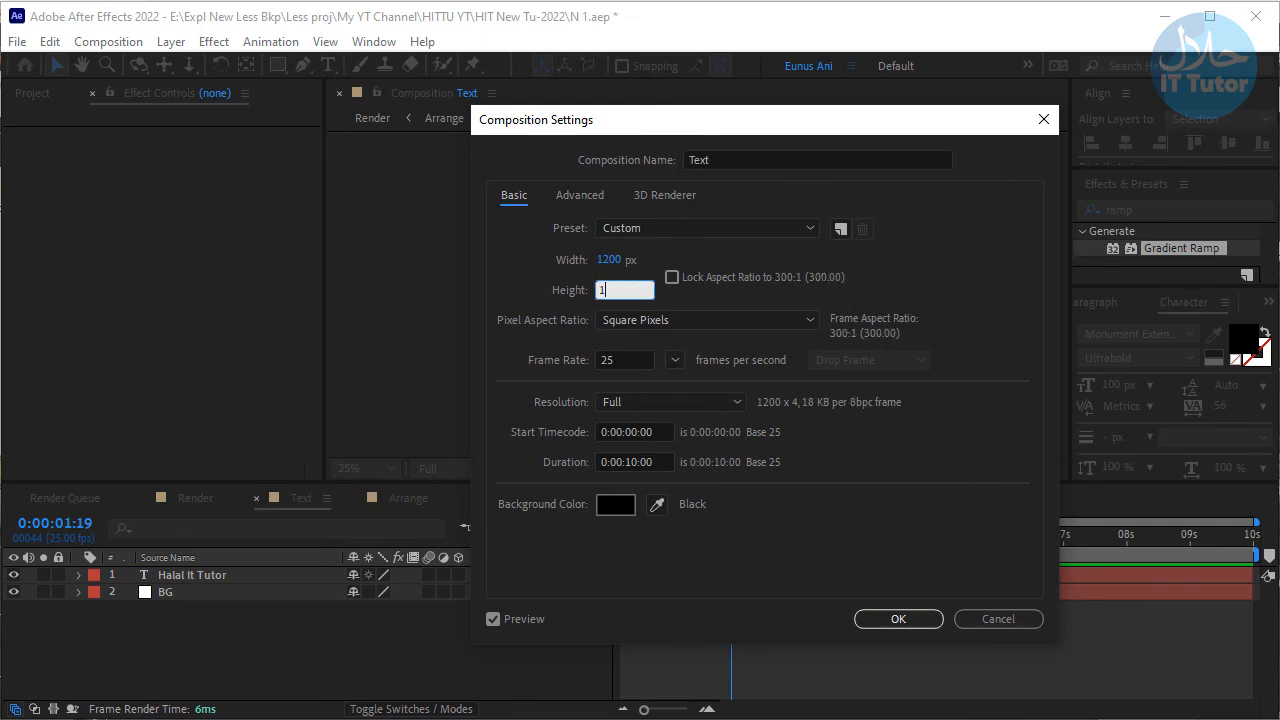
key(Return)
key(ctrl+z)
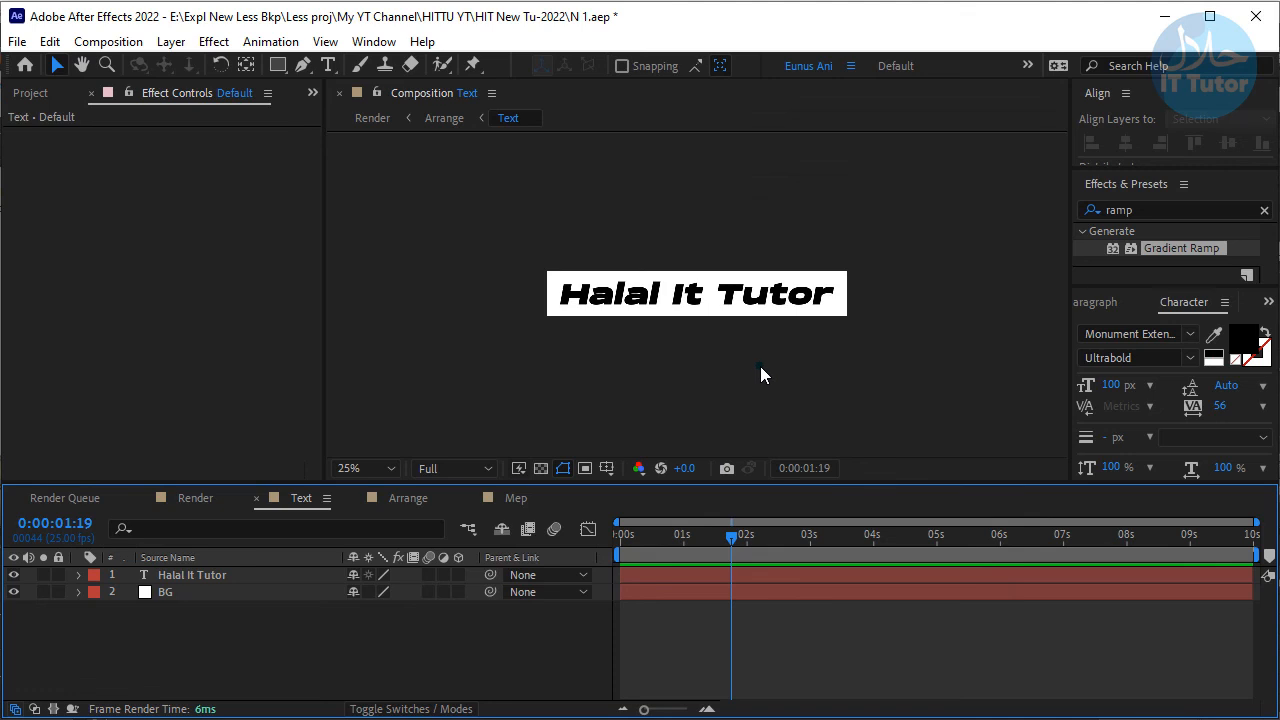
Set the Text composition's width to 3000 px in its composition settings
right_click(311, 498)
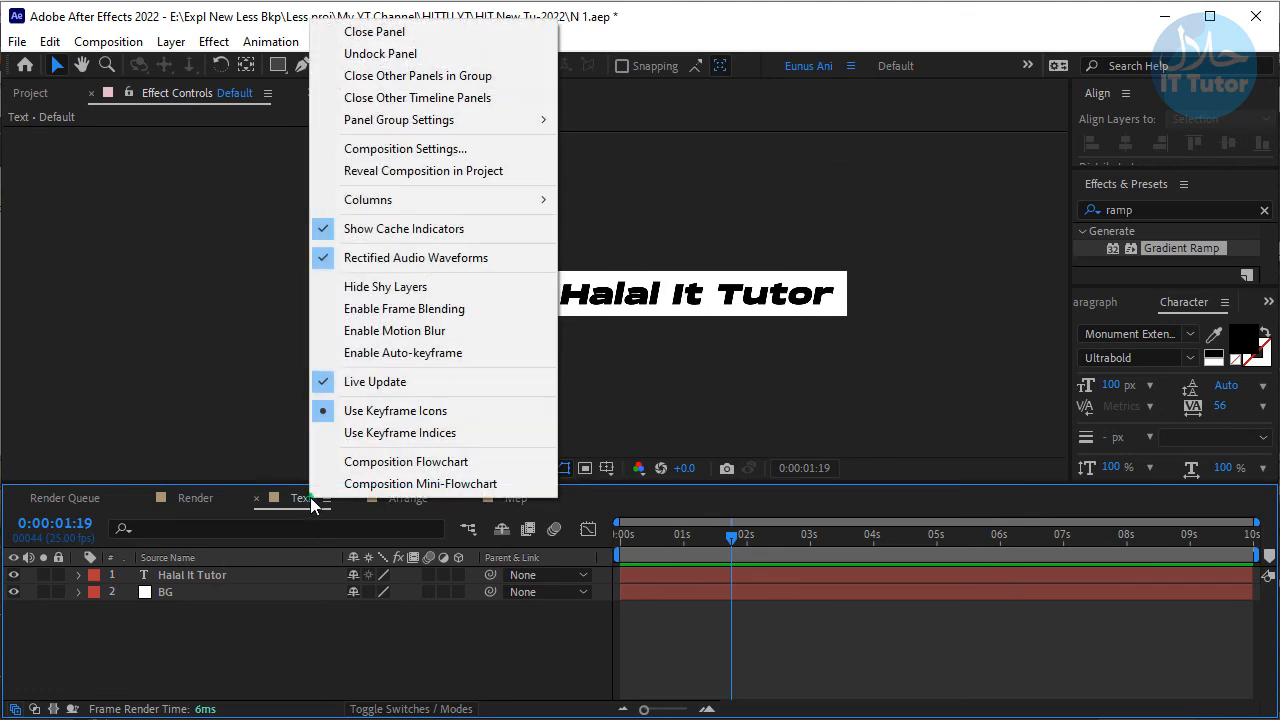
click(443, 150)
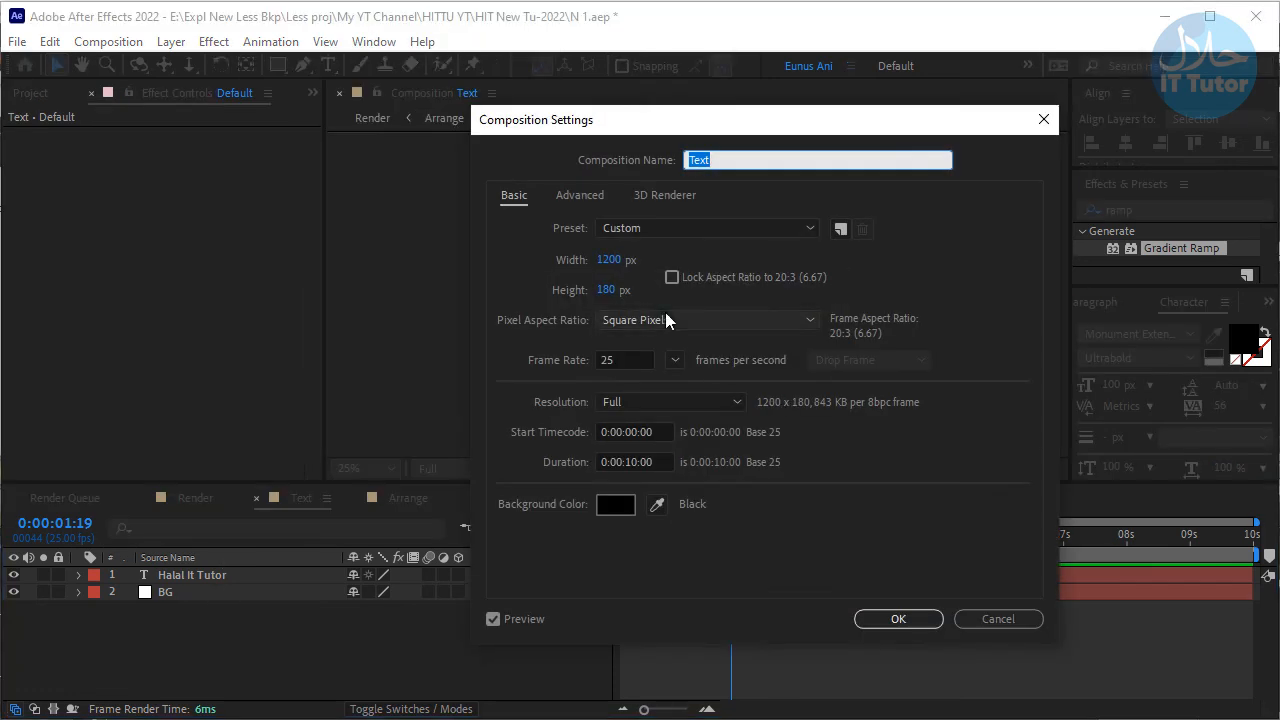
click(611, 261)
text(3000)
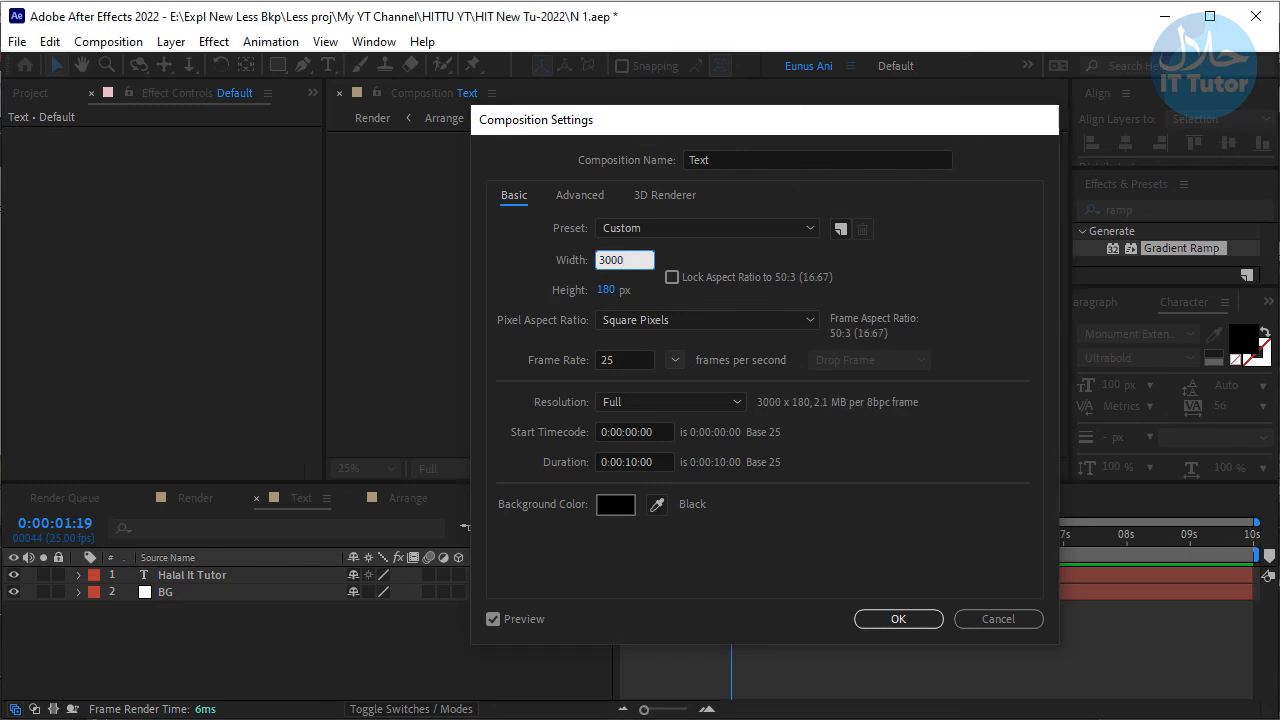
key(Return)
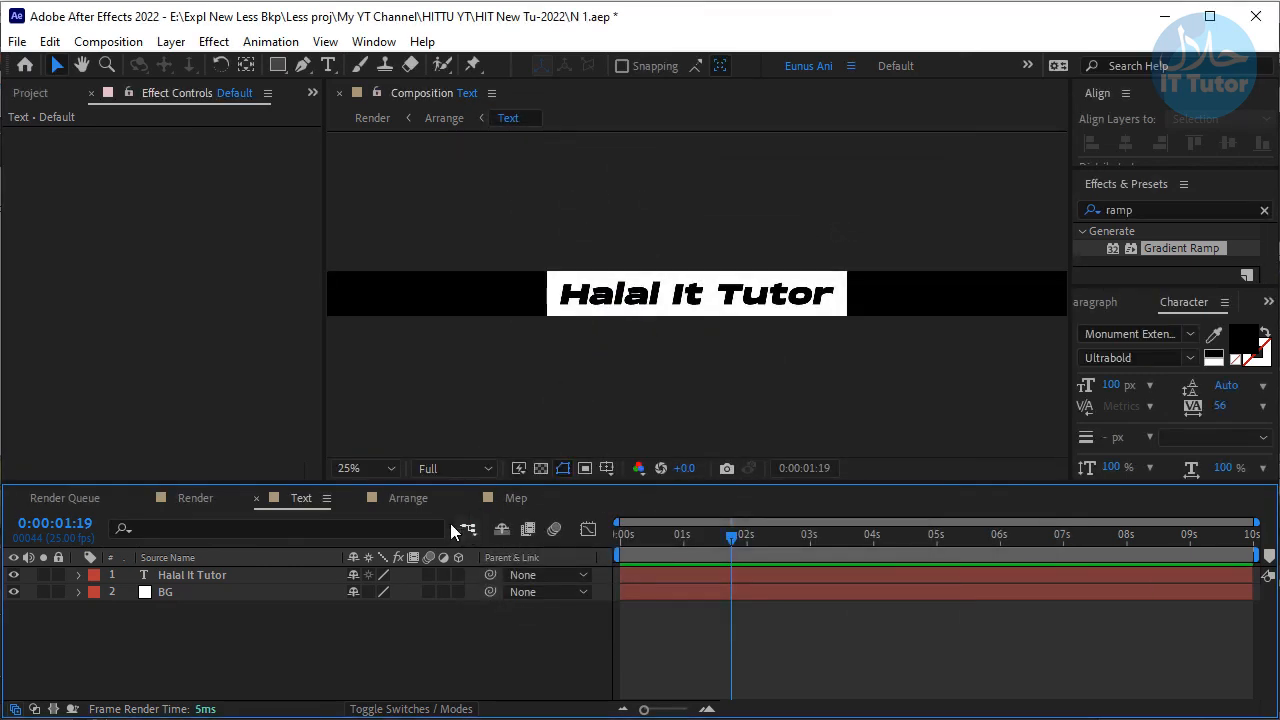
Resize the BG solid to the composition size, 3000 × 180 px
click(166, 592)
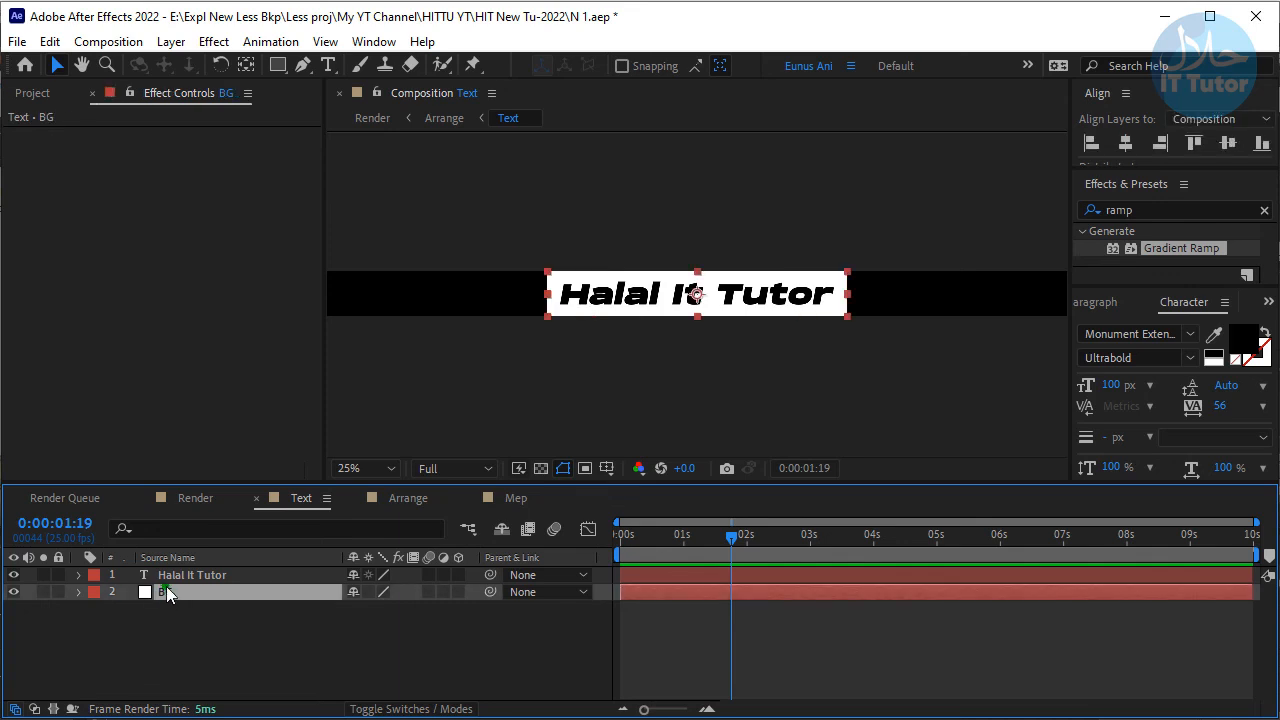
click(171, 42)
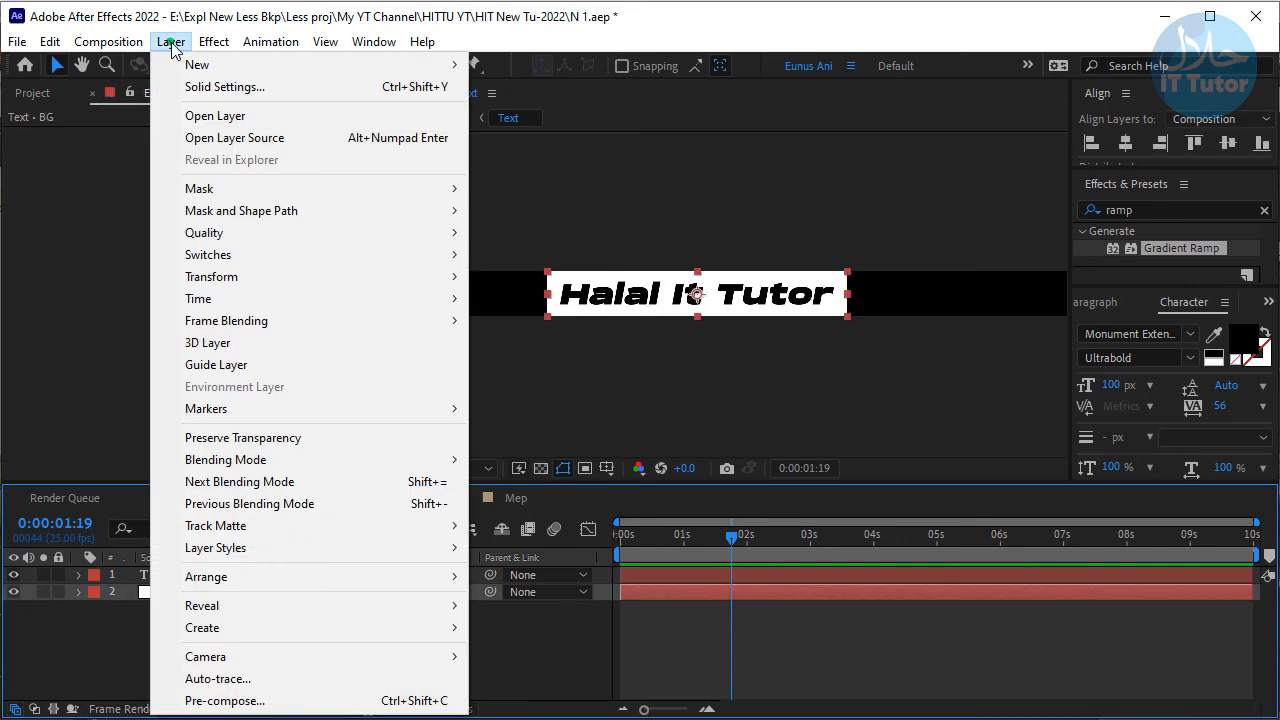
click(240, 88)
click(1109, 394)
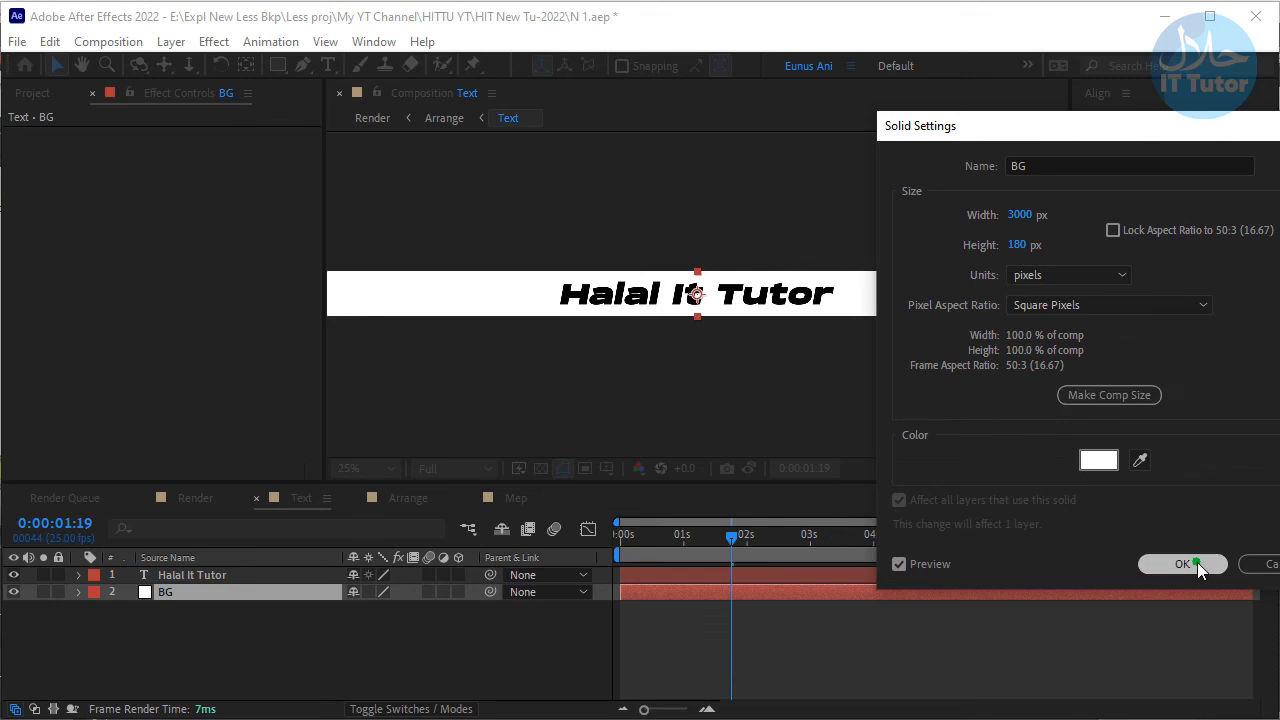
click(1190, 562)
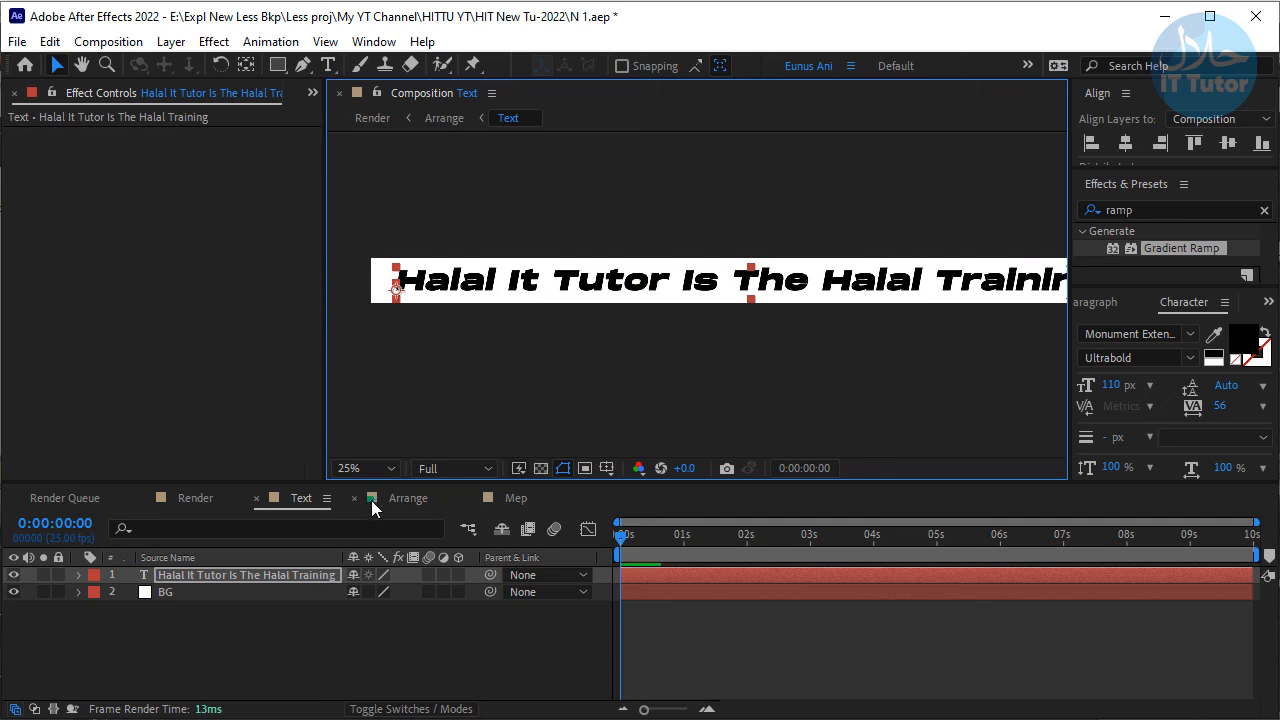
Return to the Render composition and examine the twist of the longer text at several times
key(Home)
mouse_move(787, 395)
mouse_down()
mouse_move(757, 394)
mouse_move(808, 387)
mouse_up()
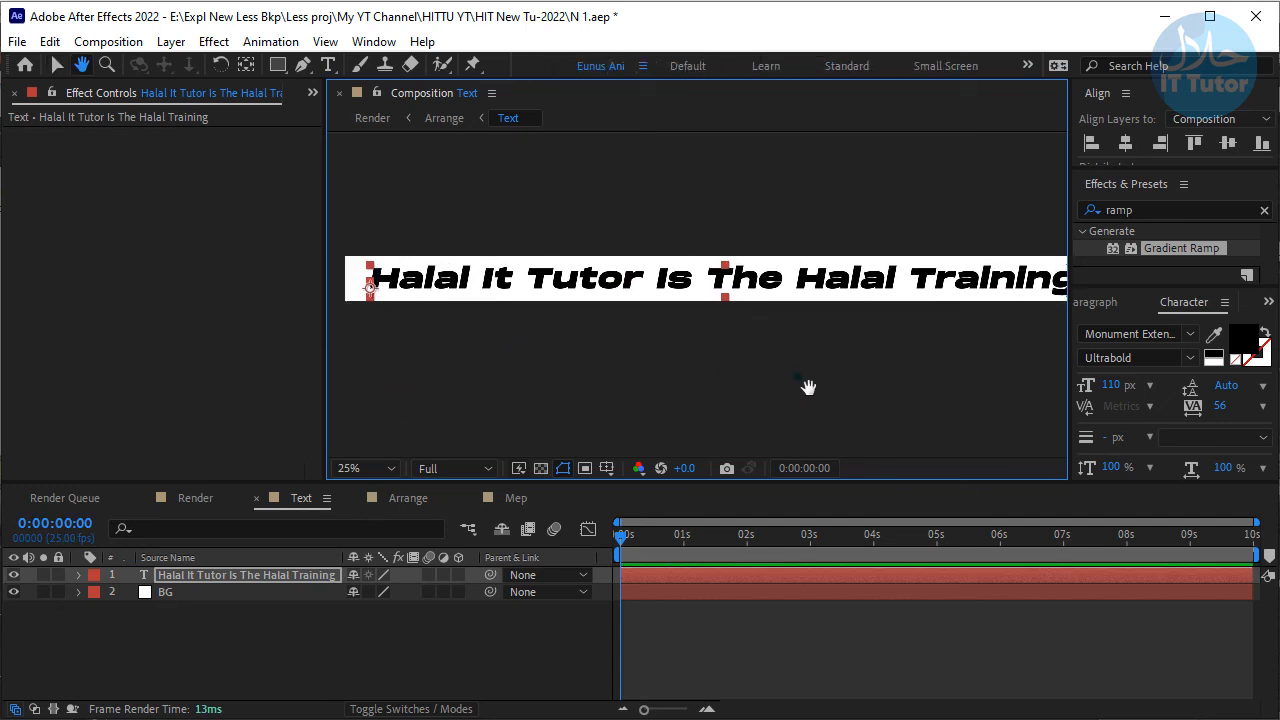
key(v)
click(196, 498)
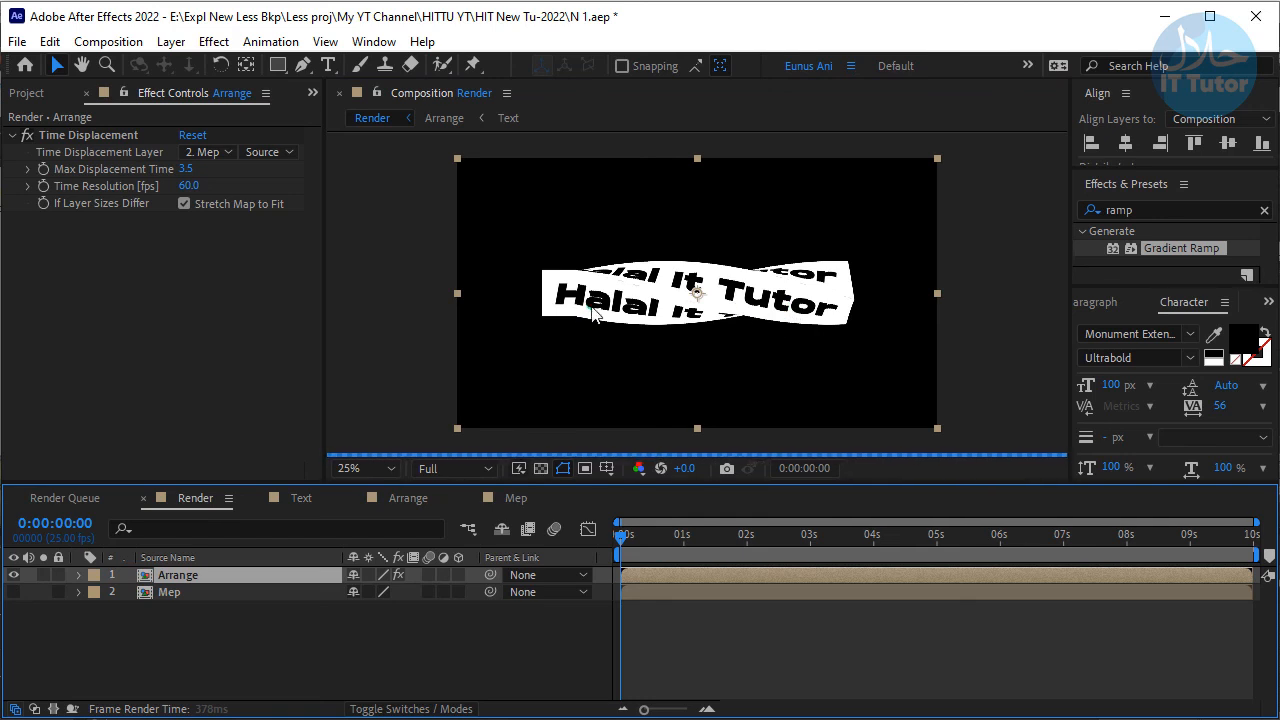
click(657, 541)
click(858, 540)
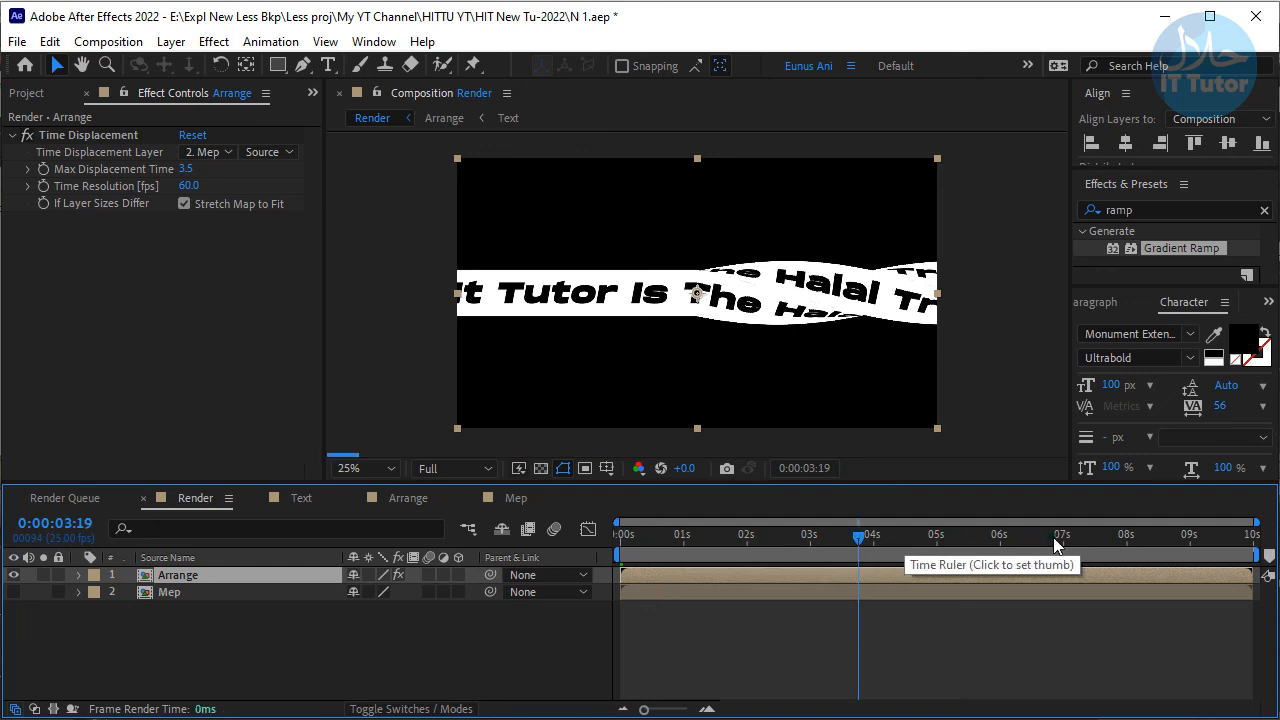
click(1101, 540)
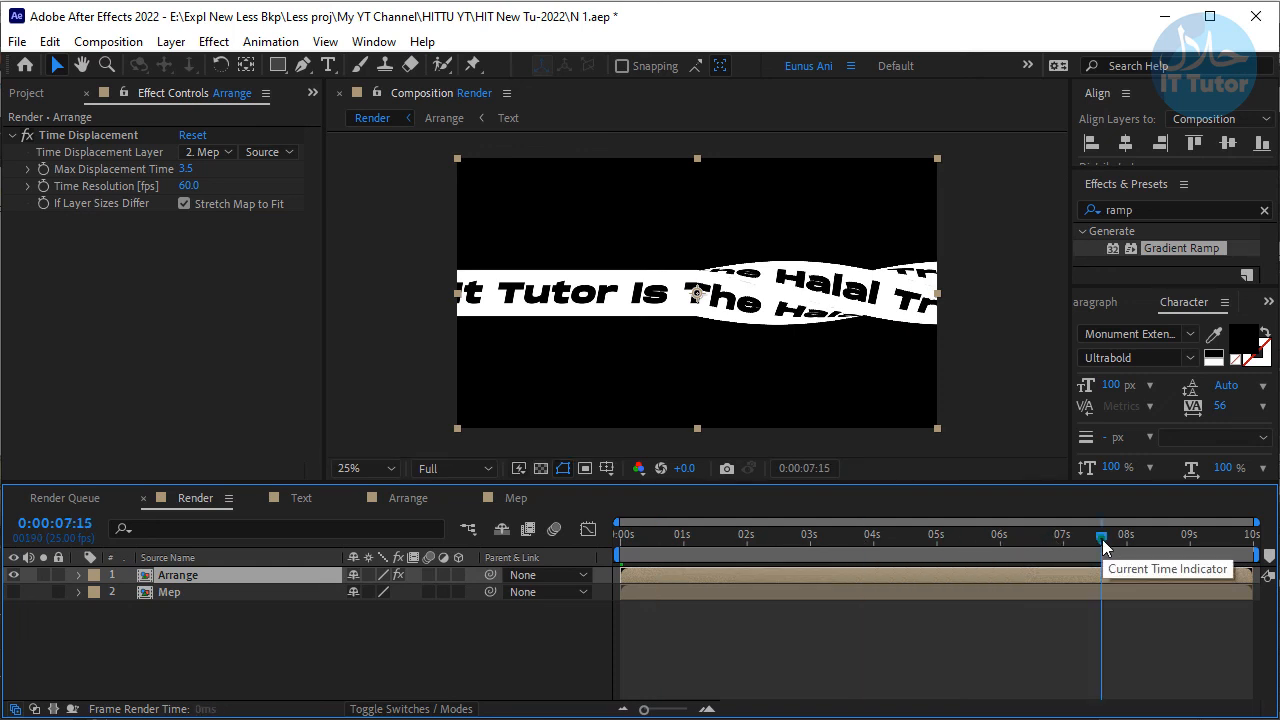
click(967, 540)
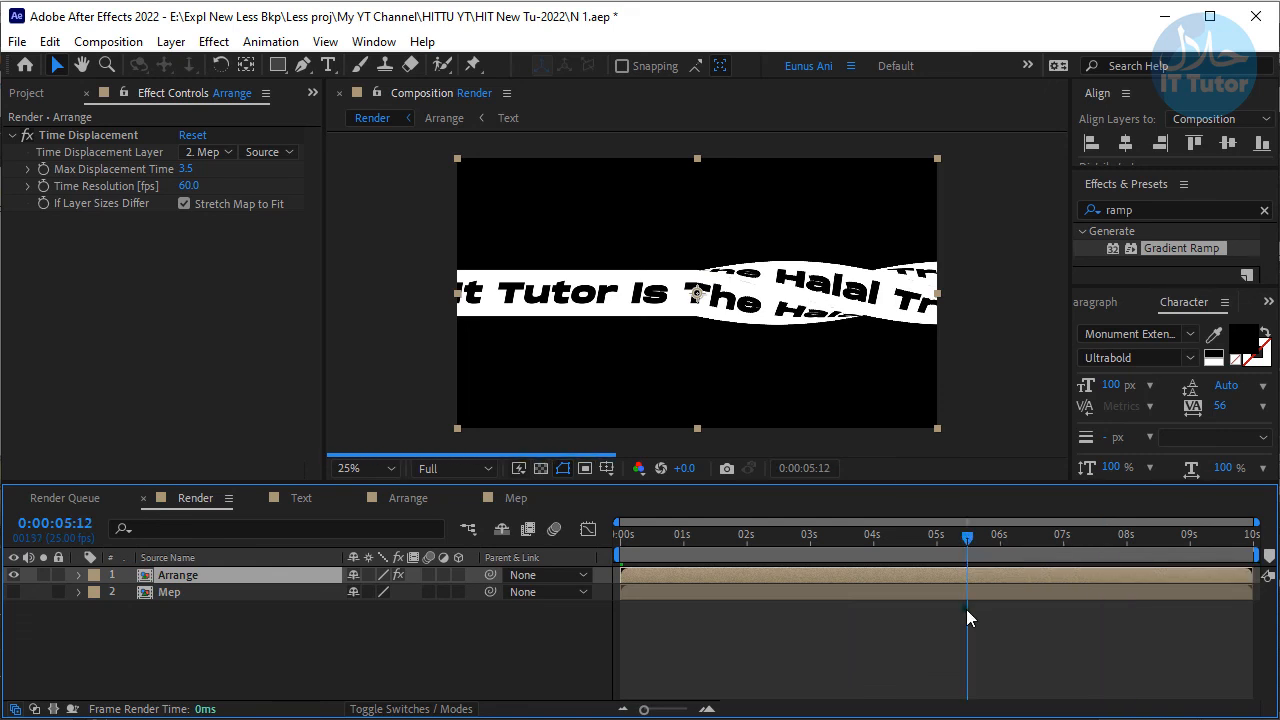